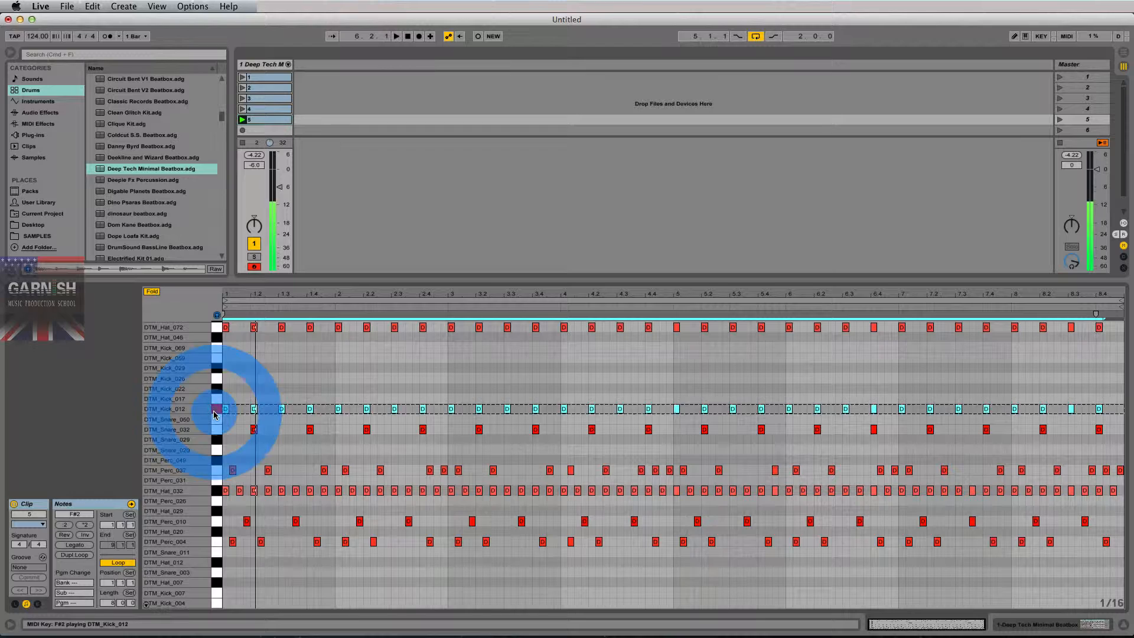
- Audition the kick, percussion and hat sounds of the Deep Tech Minimal kit from clip 5's note keys
{"action": "left_click", "coordinate": [217, 398]}
{"action": "left_click", "coordinate": [218, 383]}
{"action": "left_click", "coordinate": [218, 367]}
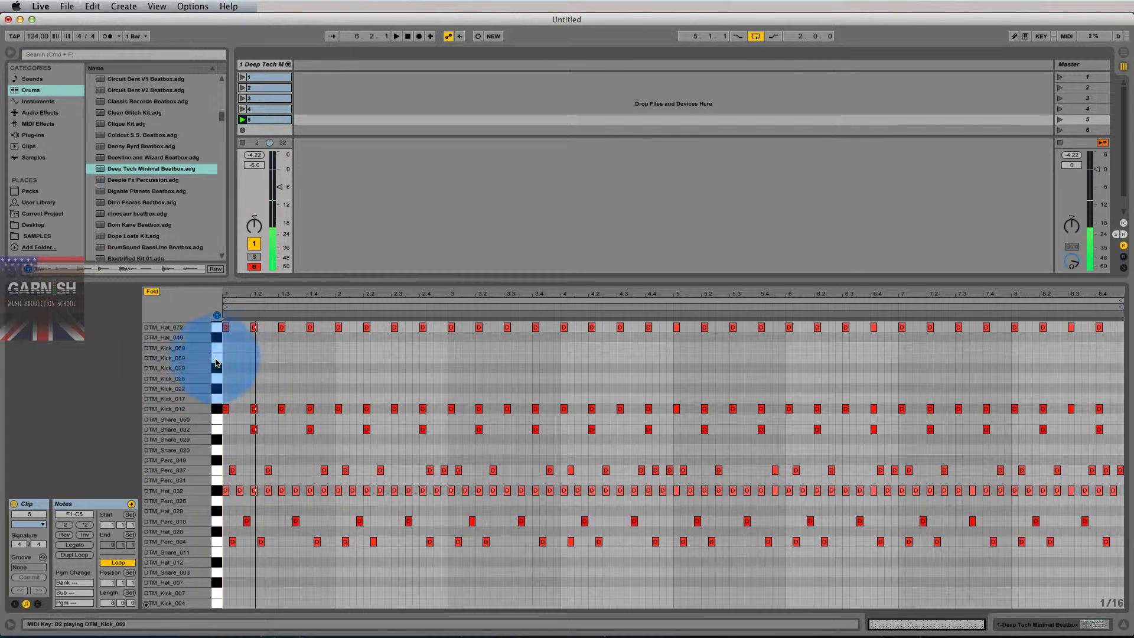
{"action": "left_click", "coordinate": [216, 460]}
{"action": "left_click", "coordinate": [216, 470]}
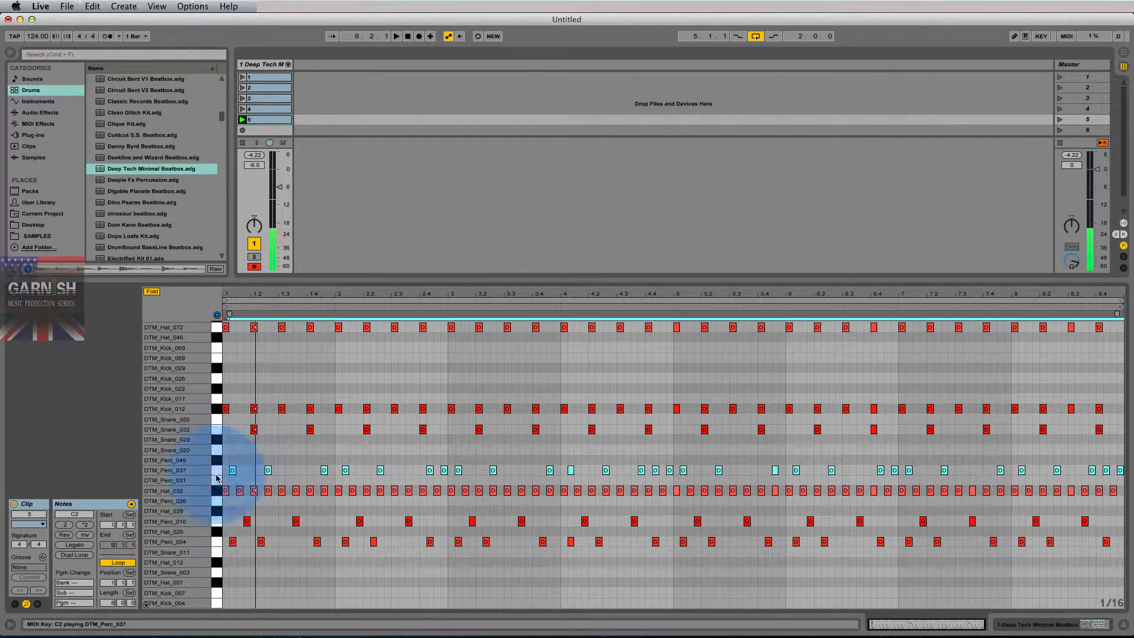
{"action": "left_click", "coordinate": [217, 390]}
{"action": "left_click", "coordinate": [217, 398]}
{"action": "left_click", "coordinate": [215, 375]}
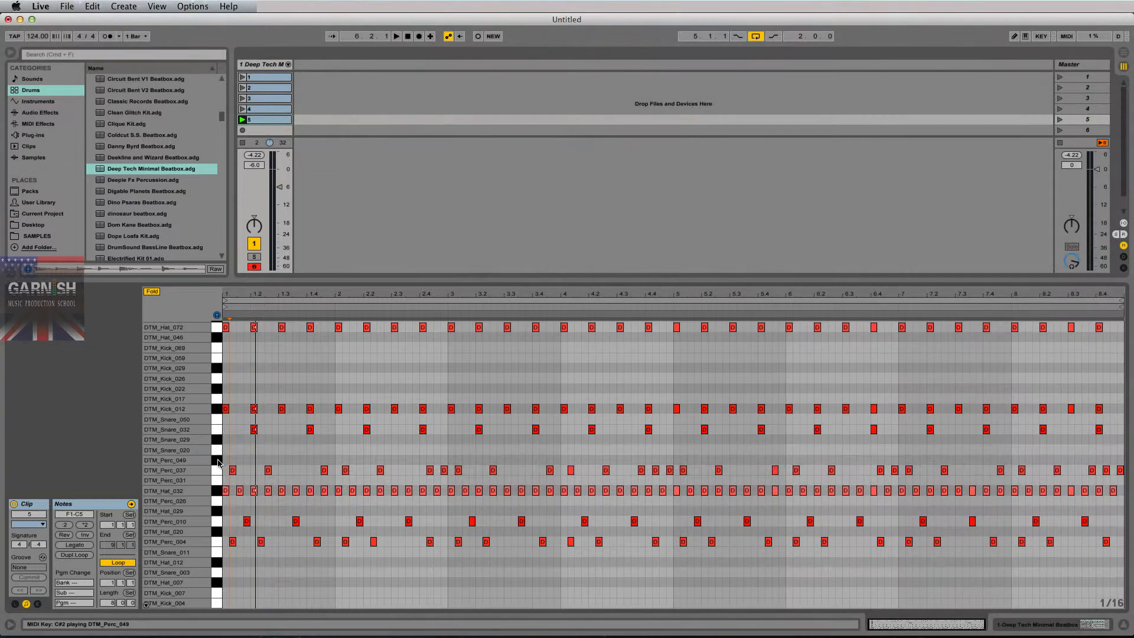
{"action": "left_click", "coordinate": [216, 470]}
{"action": "left_click", "coordinate": [216, 490]}
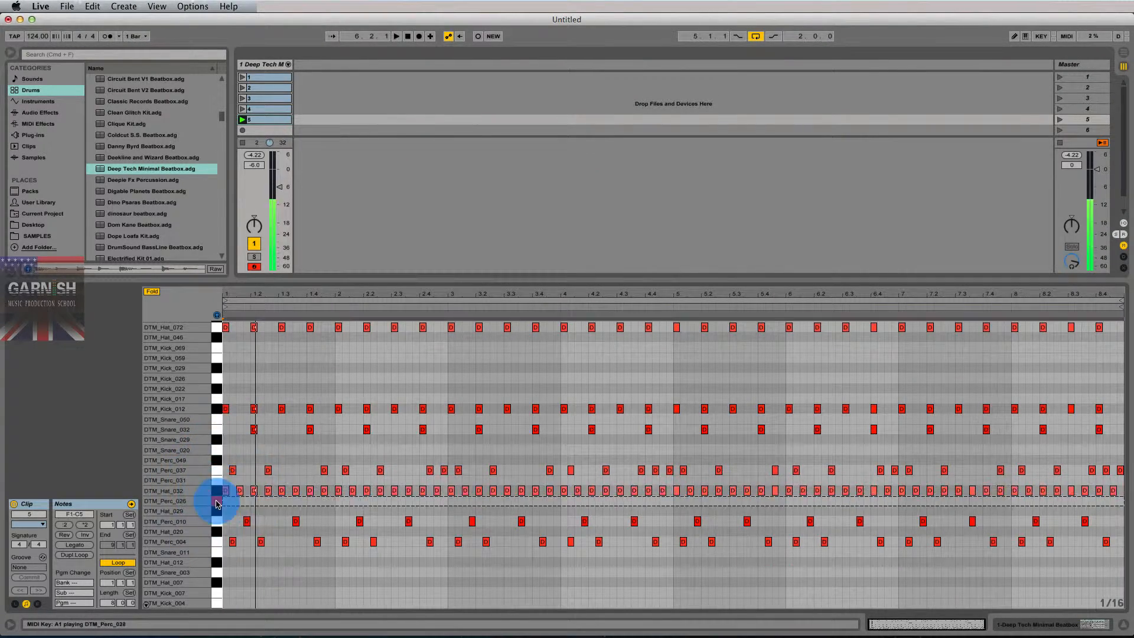
{"action": "left_click", "coordinate": [217, 521]}
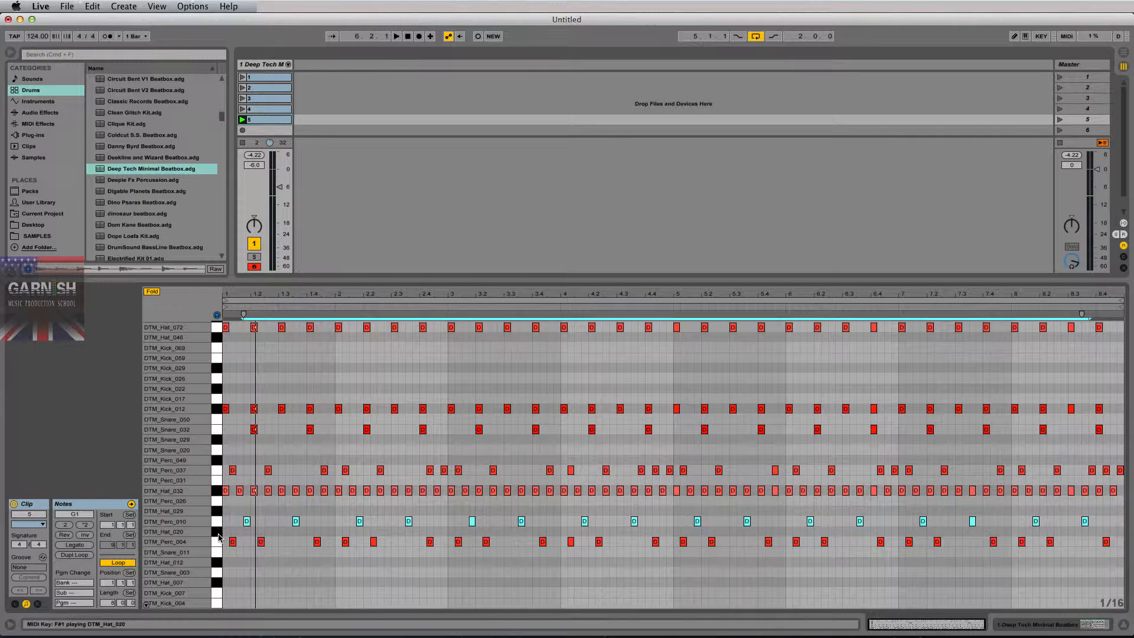
{"action": "left_click", "coordinate": [218, 532]}
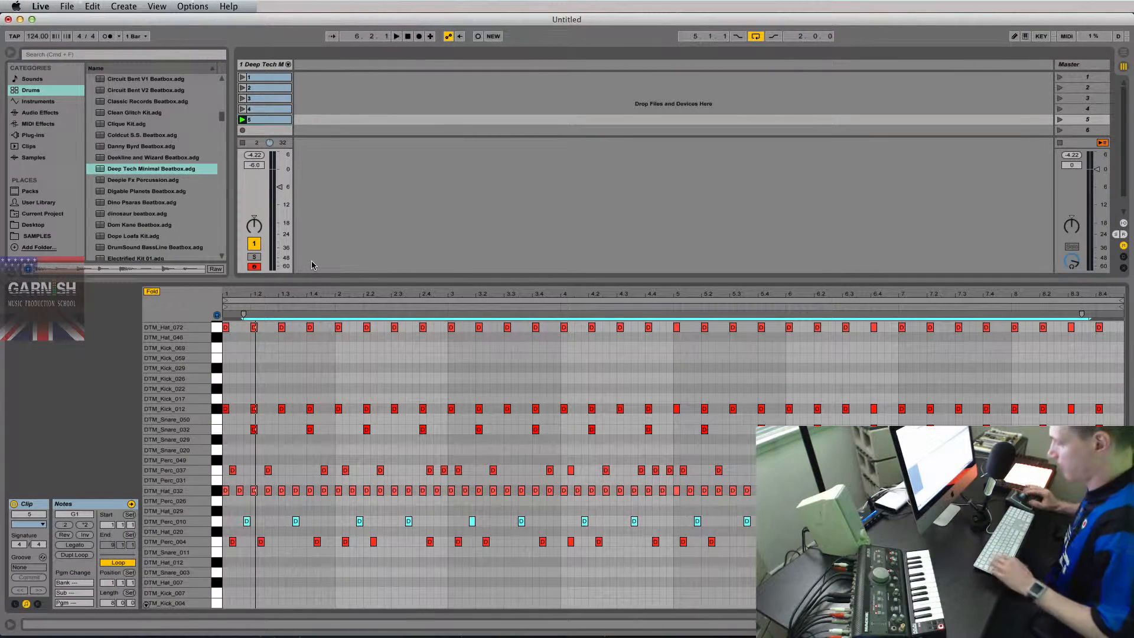
- Hide the clip's detail view and show it again
{"action": "key", "text": "alt+super+l"}
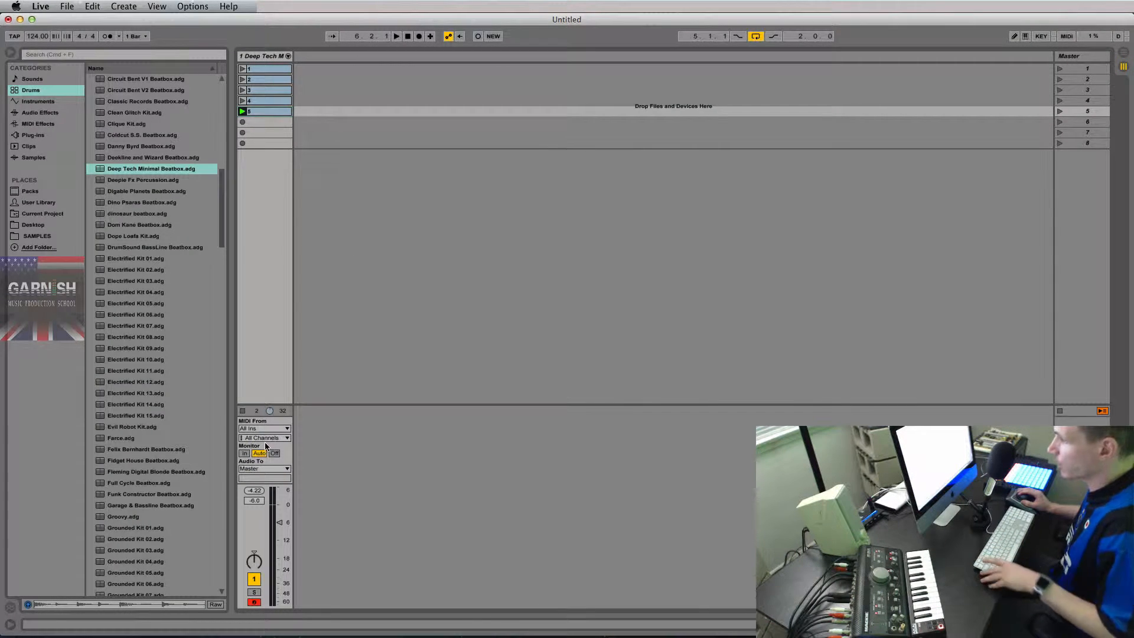
{"action": "key", "text": "alt+super+l"}
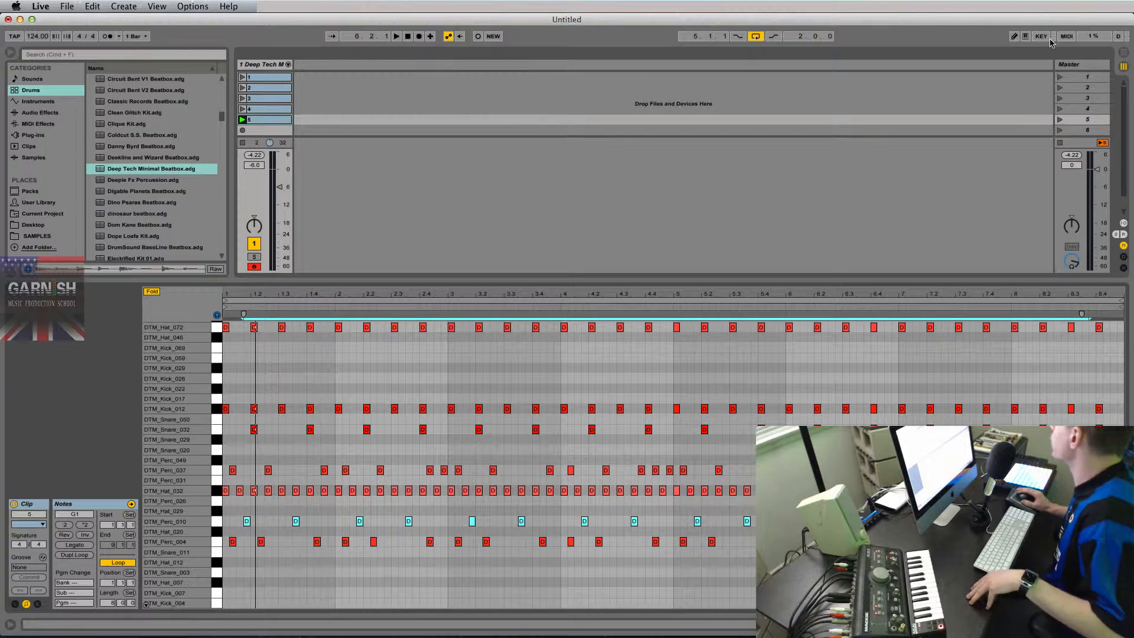
- Enable the computer MIDI keyboard, play the Deep Tech Minimal drum sounds with it, and turn it off again
{"action": "left_click", "coordinate": [1016, 37]}
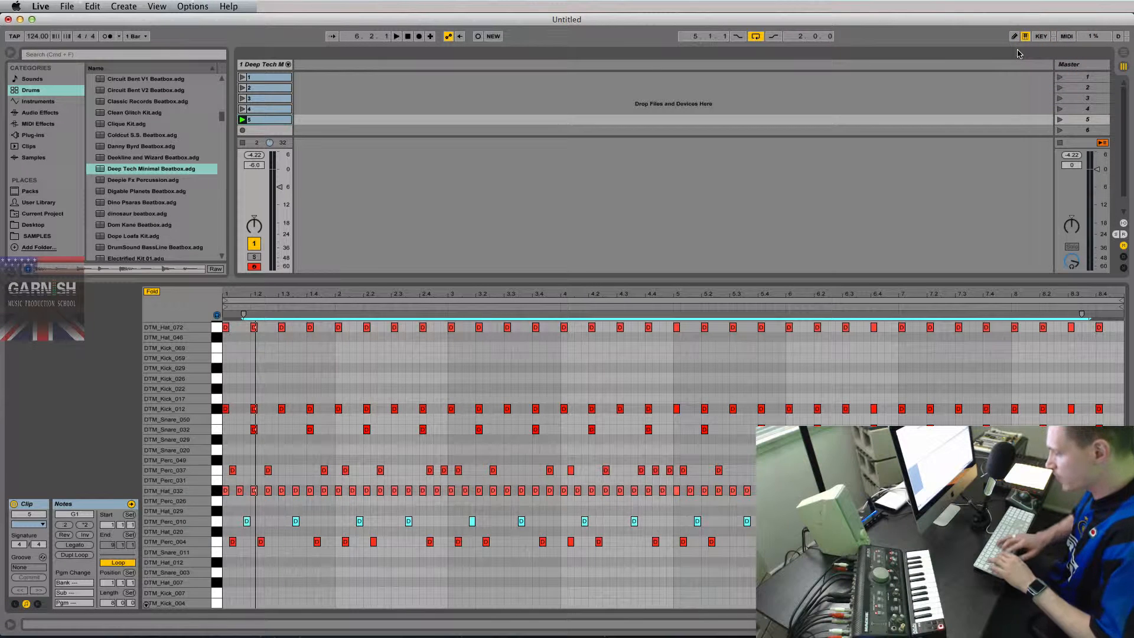
{"action": "key", "text": "a"}
{"action": "key", "text": "s"}
{"action": "key", "text": "f"}
{"action": "key", "text": "g"}
{"action": "key", "text": "w"}
{"action": "key", "text": "e"}
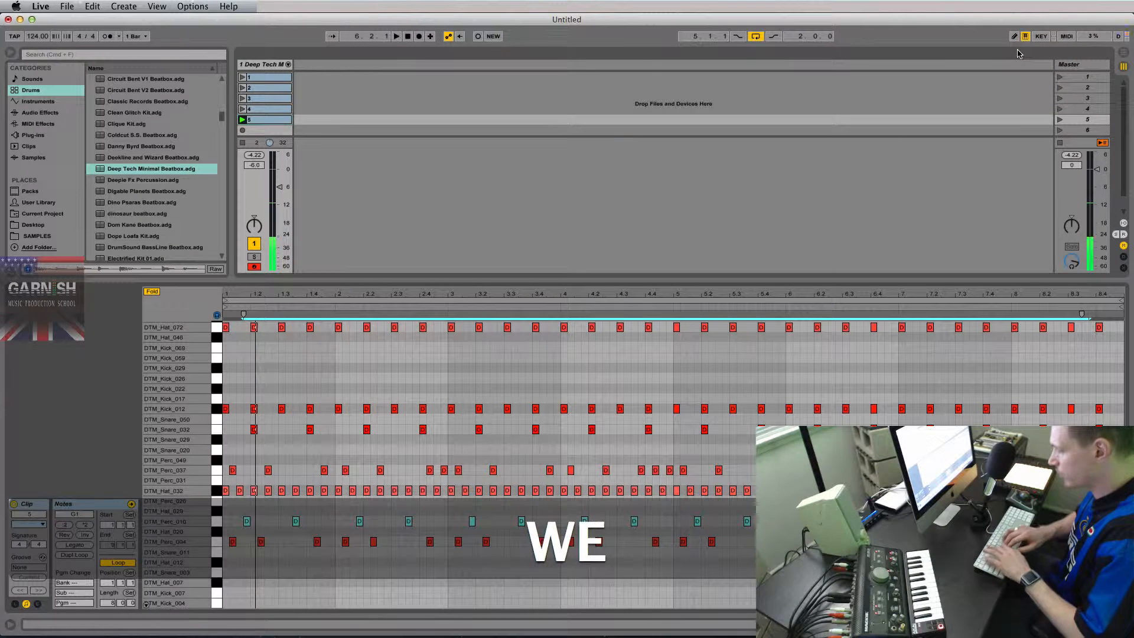
{"action": "key", "text": "u"}
{"action": "key", "text": "k"}
{"action": "key", "text": "a"}
{"action": "key", "text": "f"}
{"action": "key", "text": "g"}
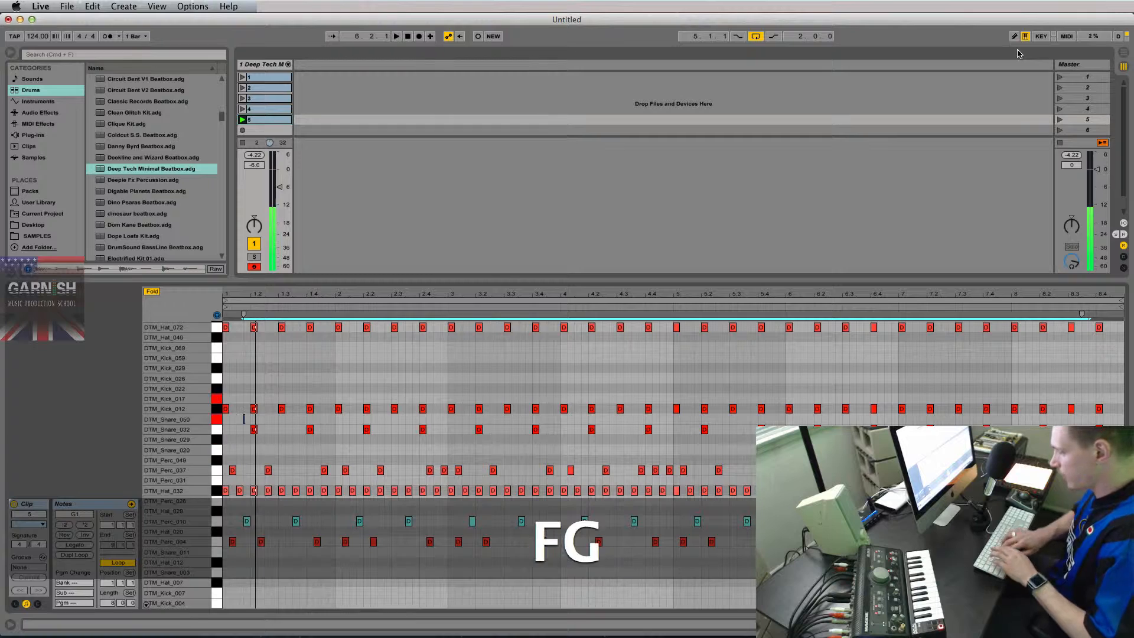
{"action": "key", "text": "h"}
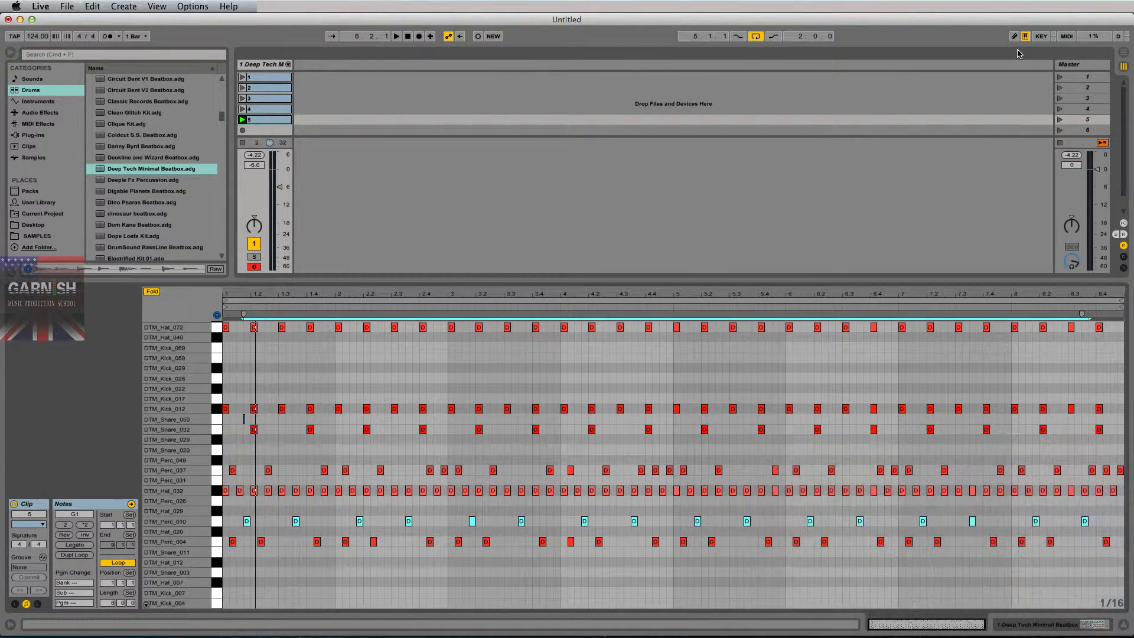
{"action": "key", "text": "shift+super+k"}
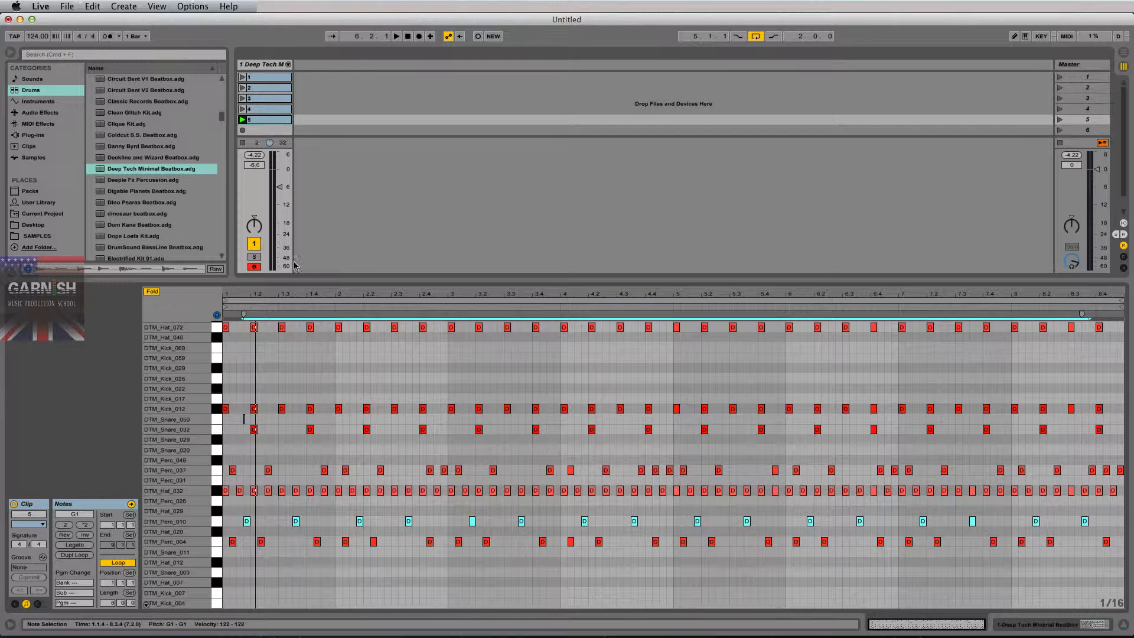
- Preview the drum kits Electrified Kit 01 through Electrified Kit 05 in the browser
{"action": "scroll", "coordinate": [158, 207], "scroll_direction": "down", "scroll_amount": 3}
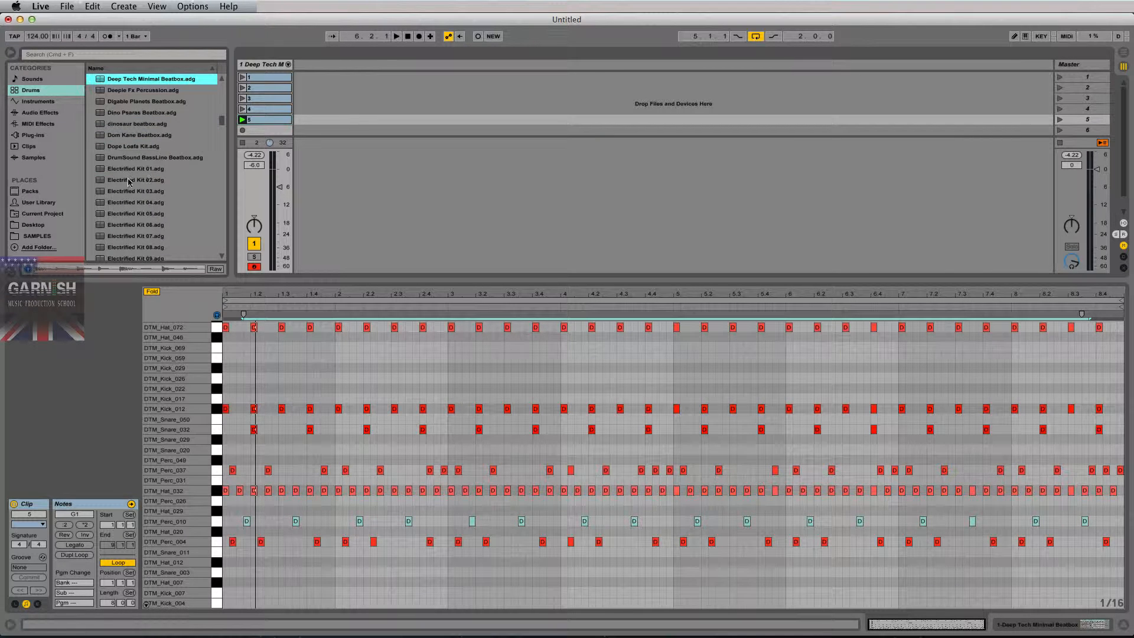
{"action": "left_click", "coordinate": [124, 169]}
{"action": "left_click", "coordinate": [155, 180]}
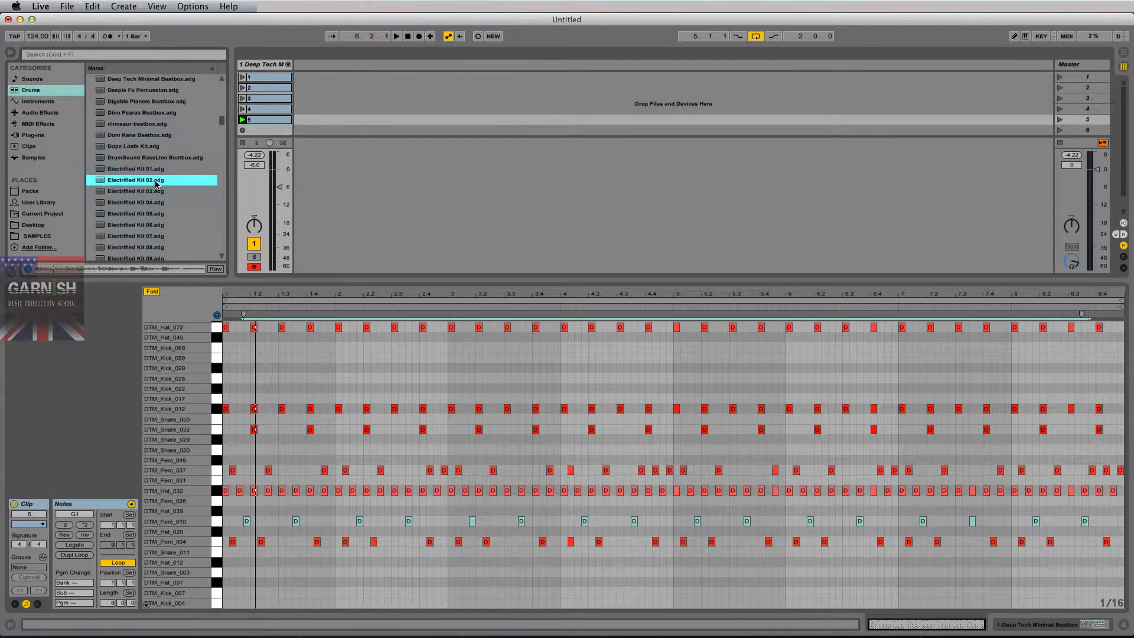
{"action": "left_click", "coordinate": [146, 172]}
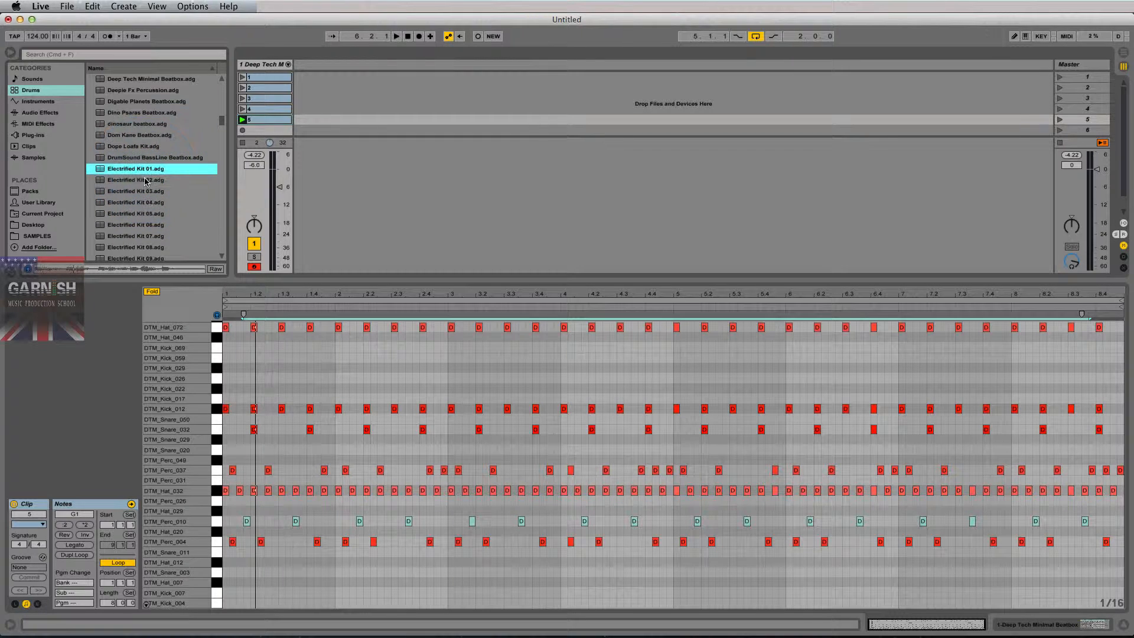
{"action": "left_click", "coordinate": [140, 179]}
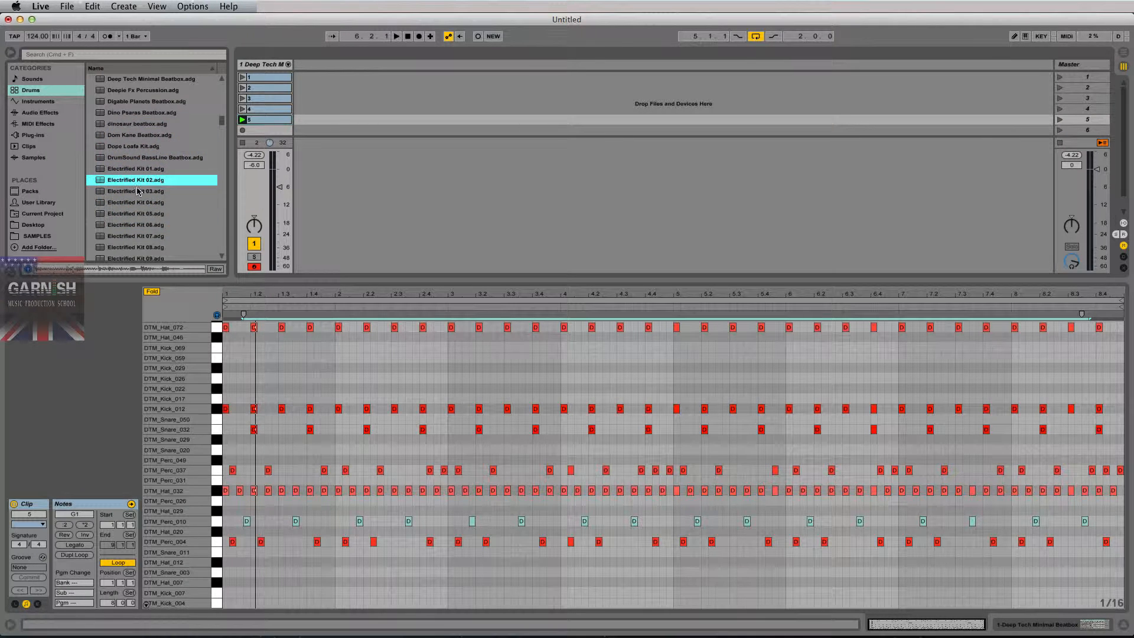
{"action": "left_click", "coordinate": [137, 192]}
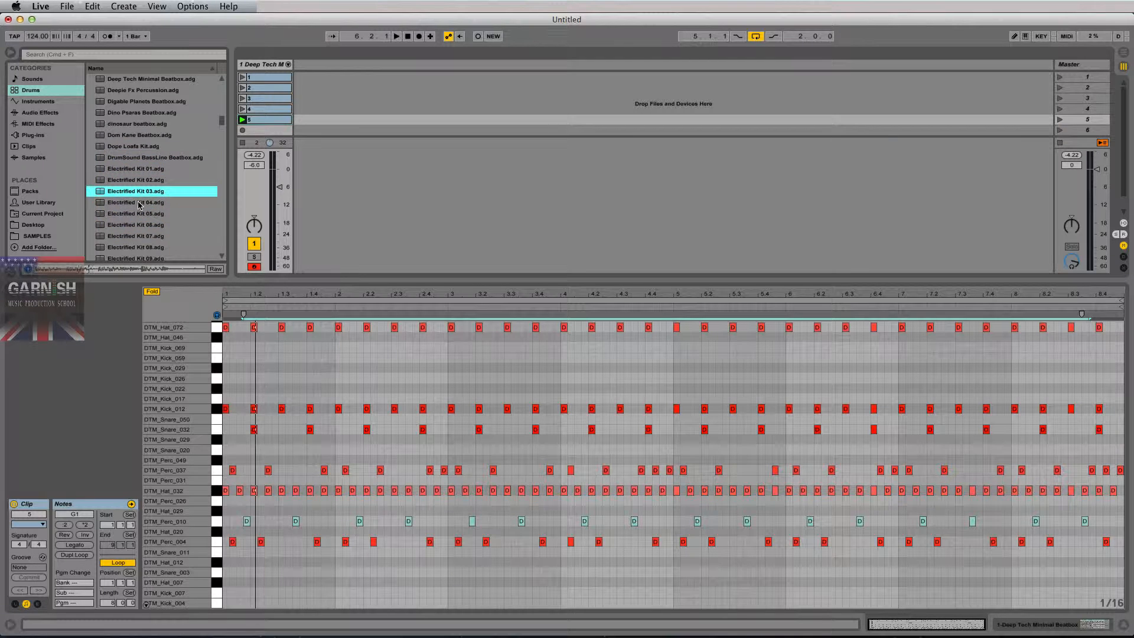
{"action": "left_click", "coordinate": [139, 204]}
{"action": "left_click", "coordinate": [138, 214]}
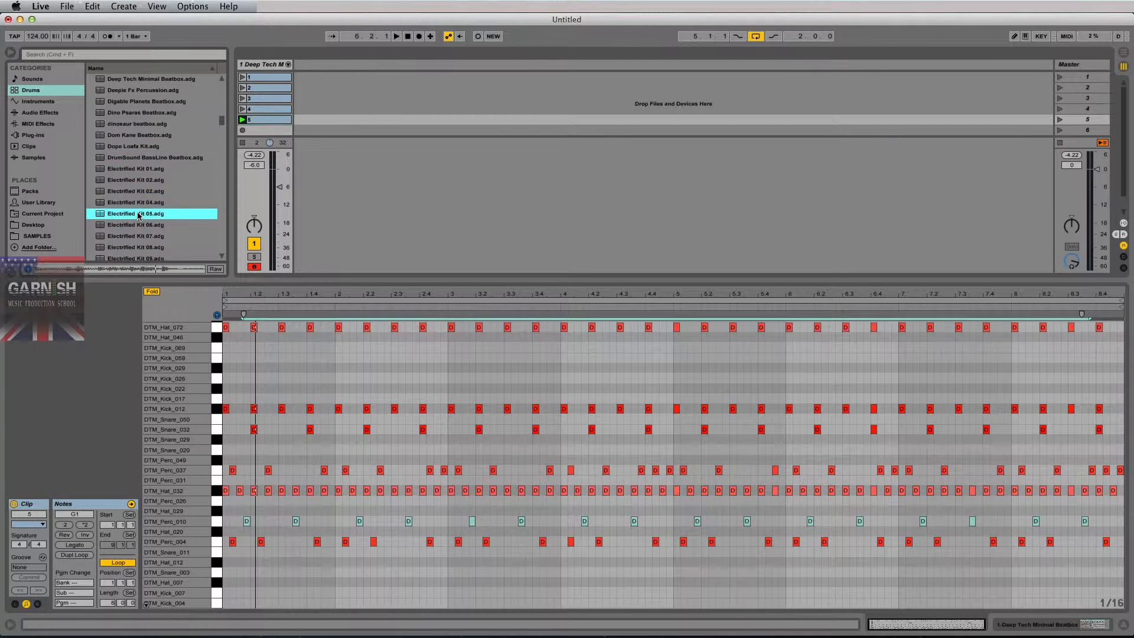
- Load Electrified Kit 04 onto a new MIDI track and widen that track slightly
{"action": "left_click", "coordinate": [133, 203]}
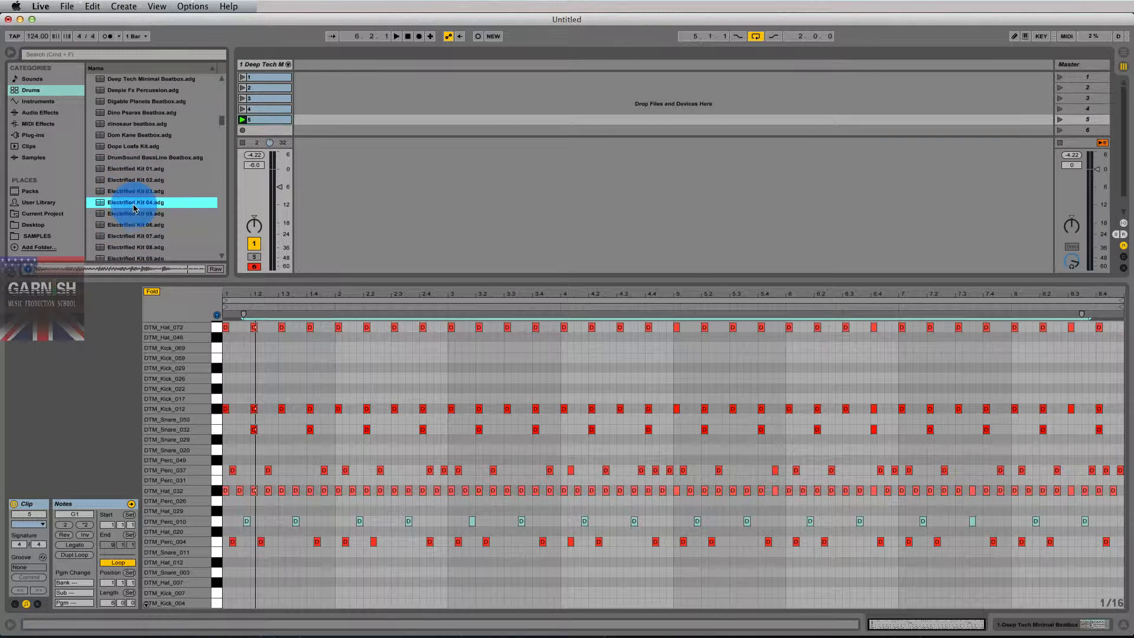
{"action": "key", "text": "space"}
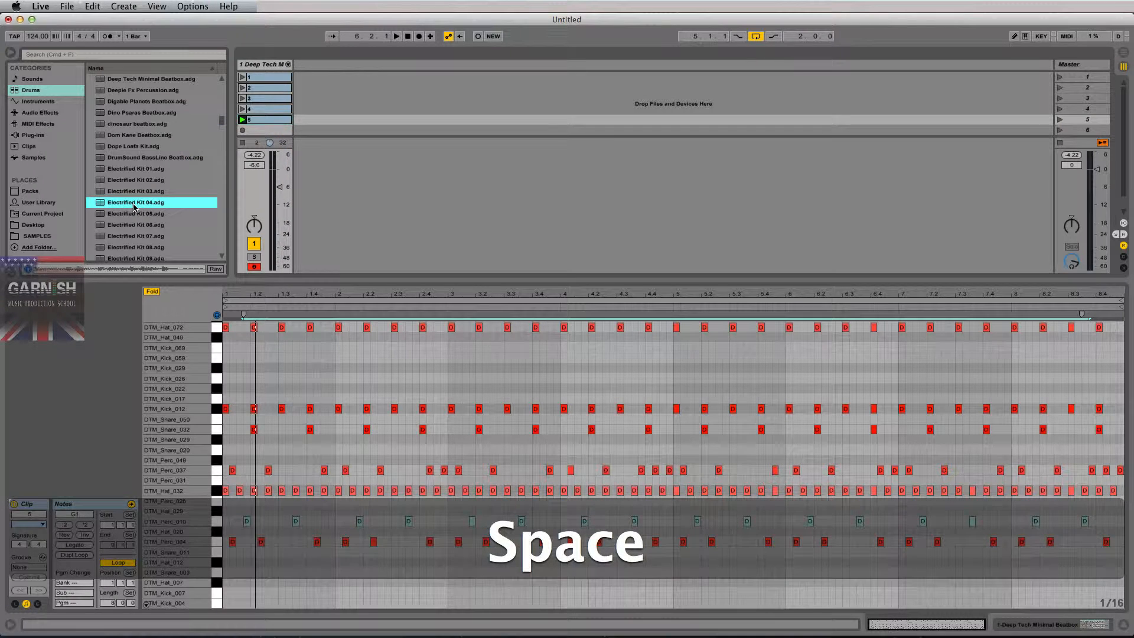
{"action": "left_click_drag", "start_coordinate": [131, 205], "coordinate": [352, 99]}
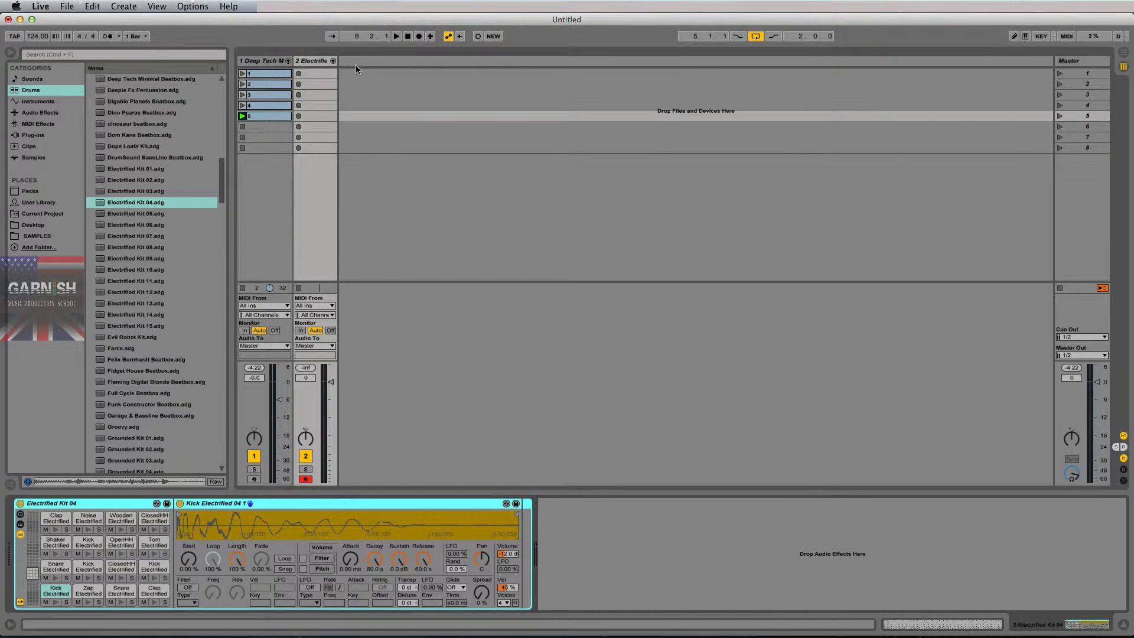
{"action": "left_click_drag", "start_coordinate": [338, 63], "coordinate": [350, 63]}
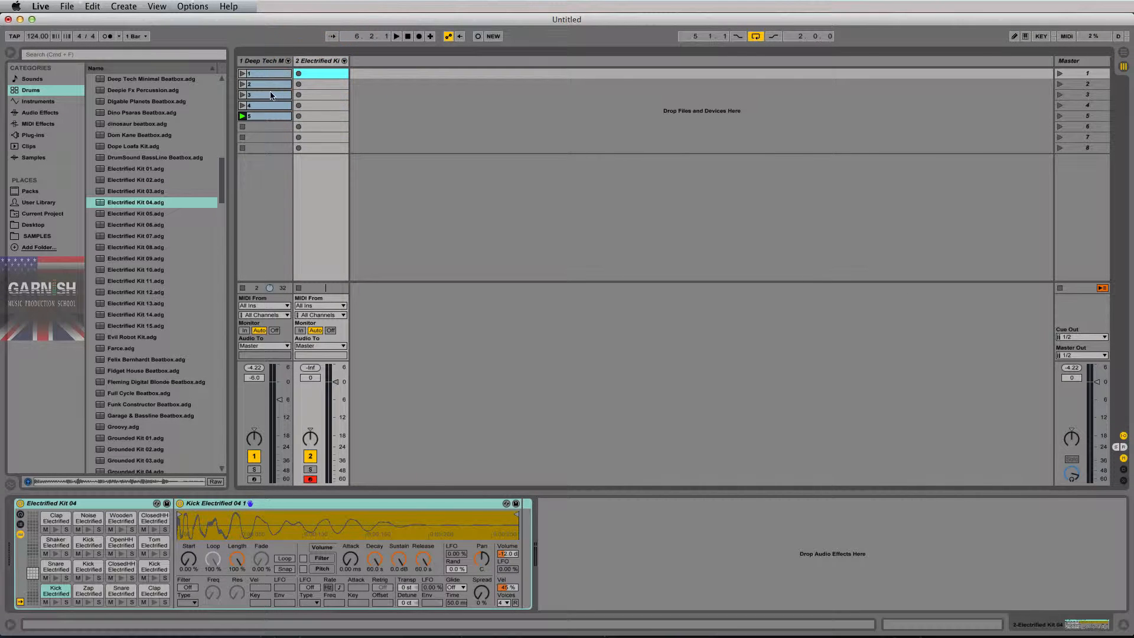
- Play clip 3 of the Deep Tech Minimal track, stop it, and launch clip 1 to compare
{"action": "left_click", "coordinate": [272, 73]}
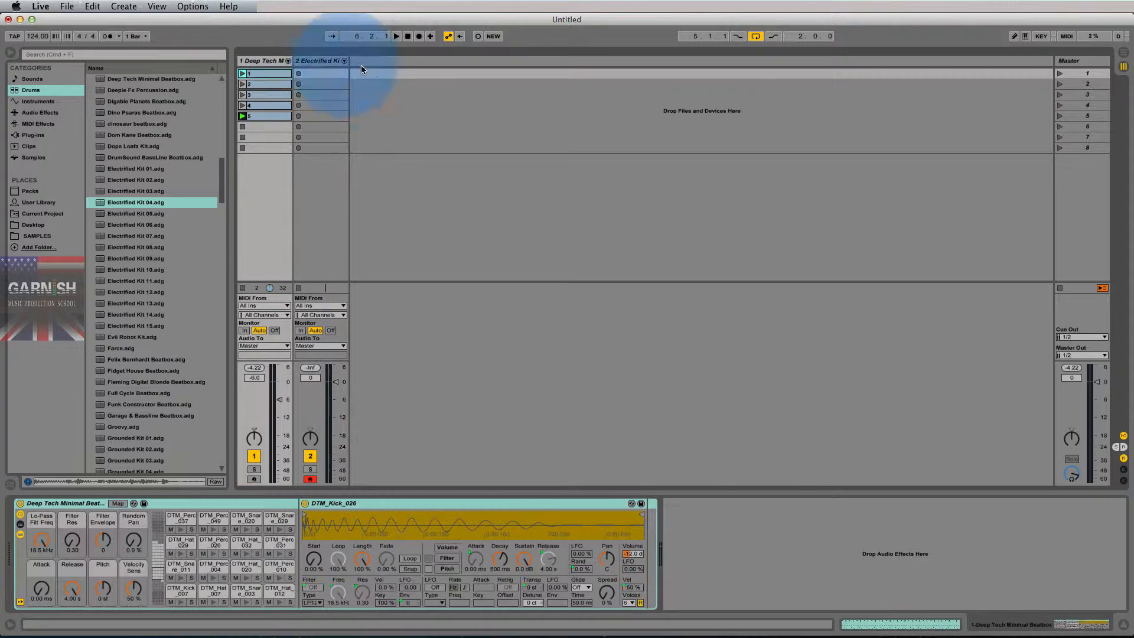
{"action": "left_click", "coordinate": [242, 94]}
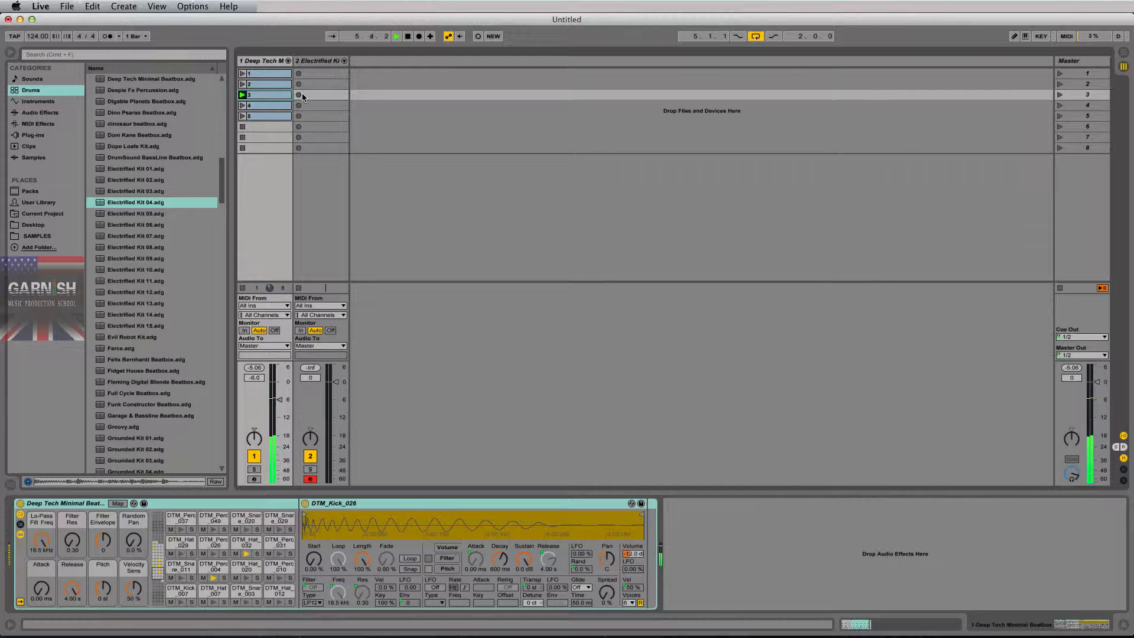
{"action": "key", "text": "space"}
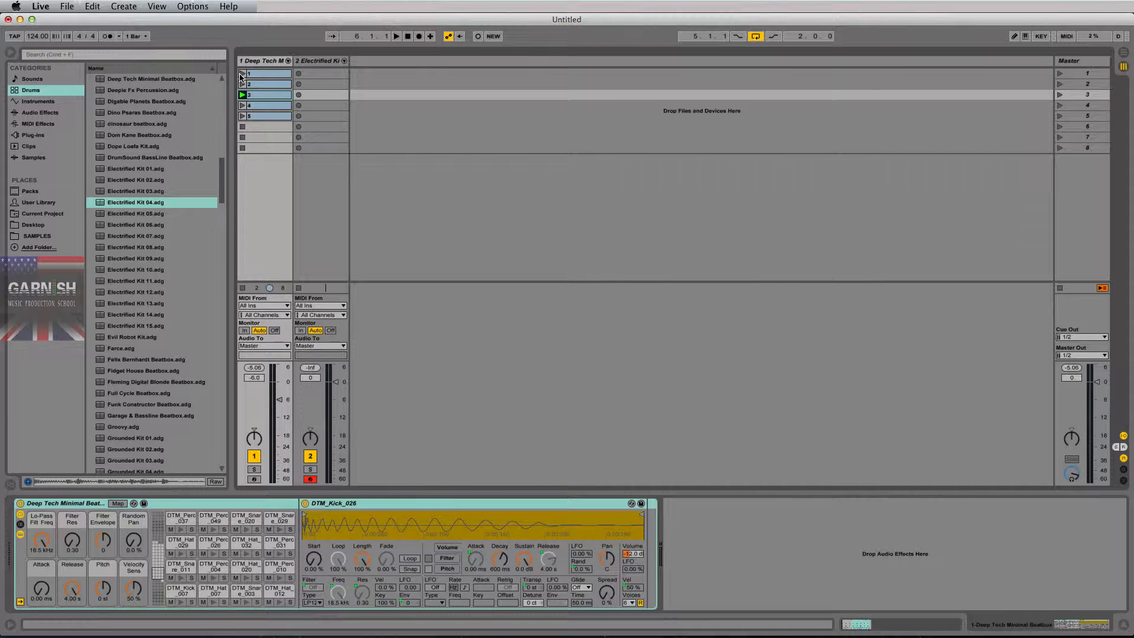
{"action": "left_click", "coordinate": [242, 73]}
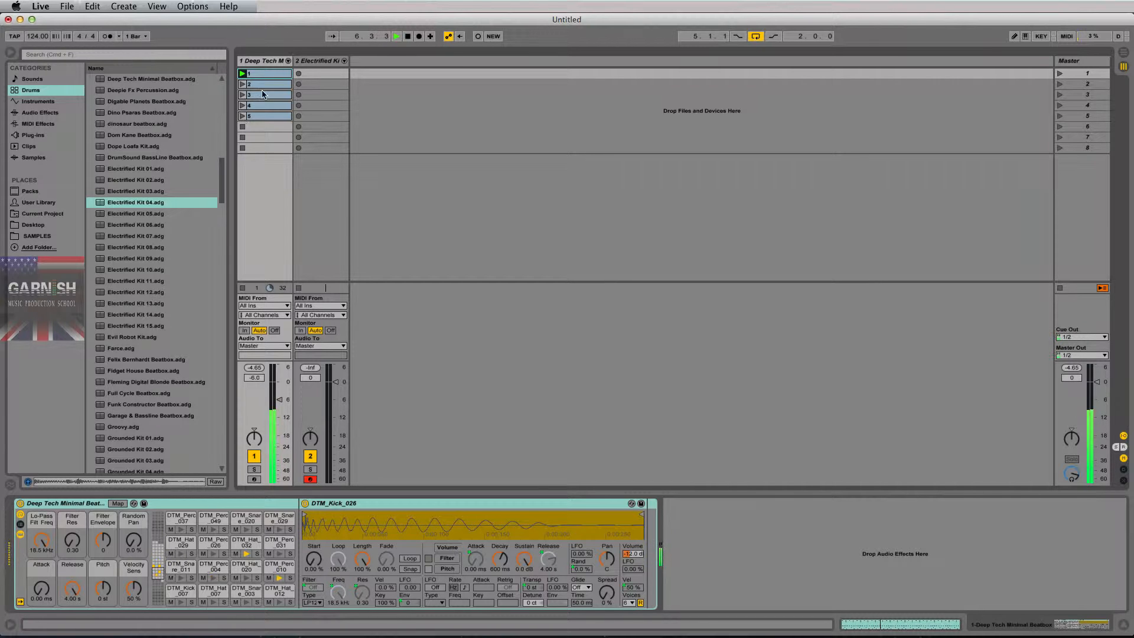
- Play clip 5 of the Deep Tech Minimal track, examine its notes up to the crash and bass tone rows, and stop playback
{"action": "left_click", "coordinate": [254, 73]}
{"action": "left_click", "coordinate": [242, 119]}
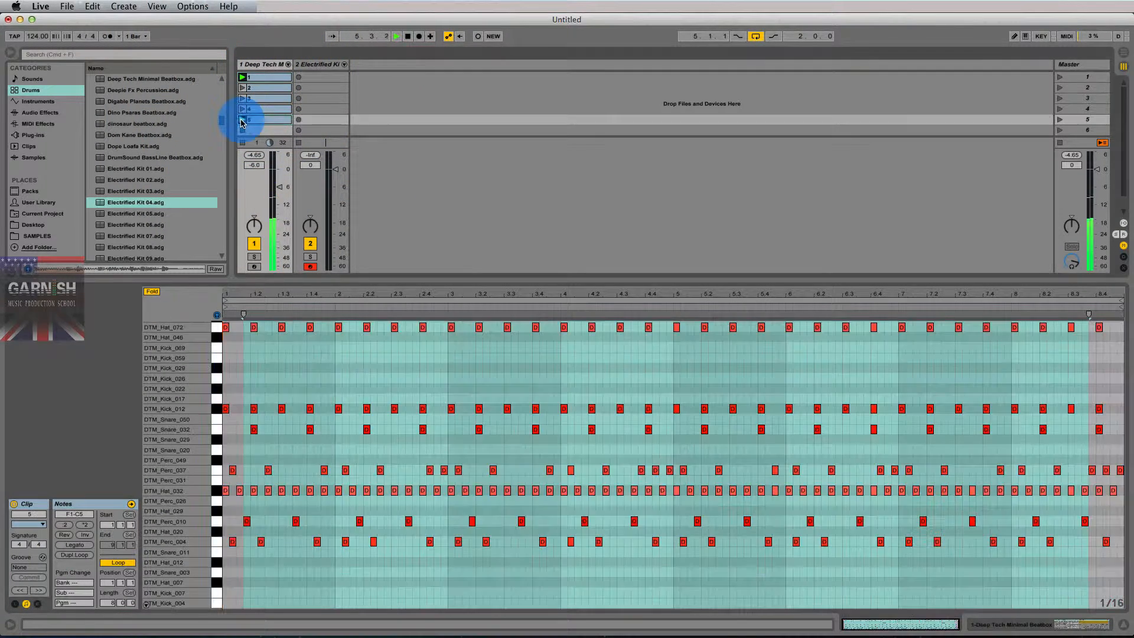
{"action": "left_click", "coordinate": [361, 319]}
{"action": "scroll", "coordinate": [346, 357], "scroll_direction": "up", "scroll_amount": 10}
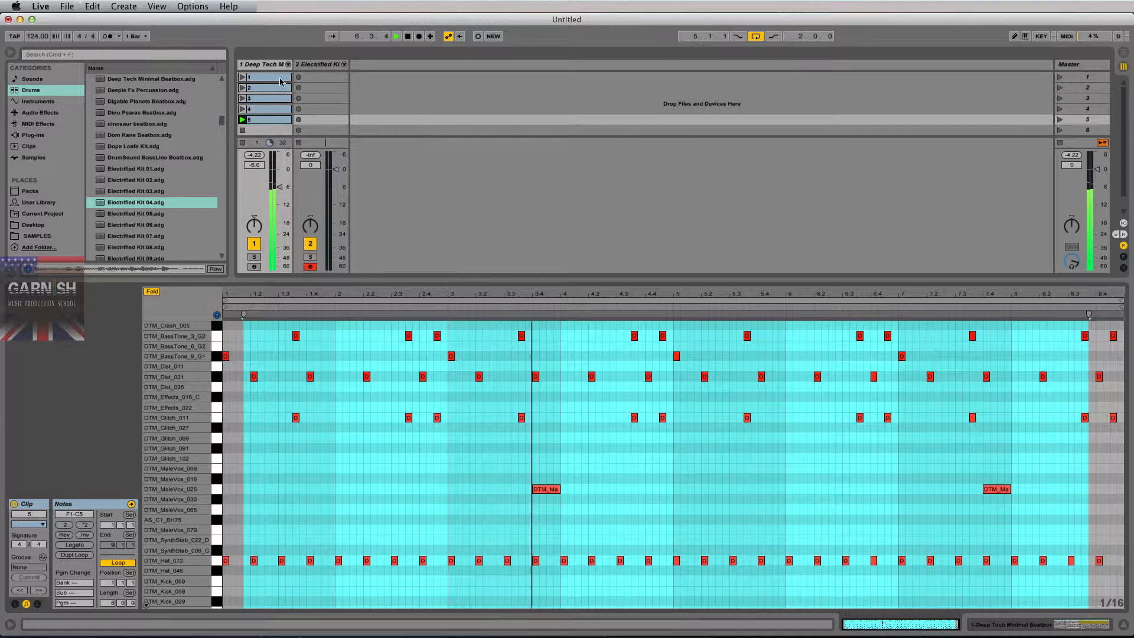
{"action": "key", "text": "space"}
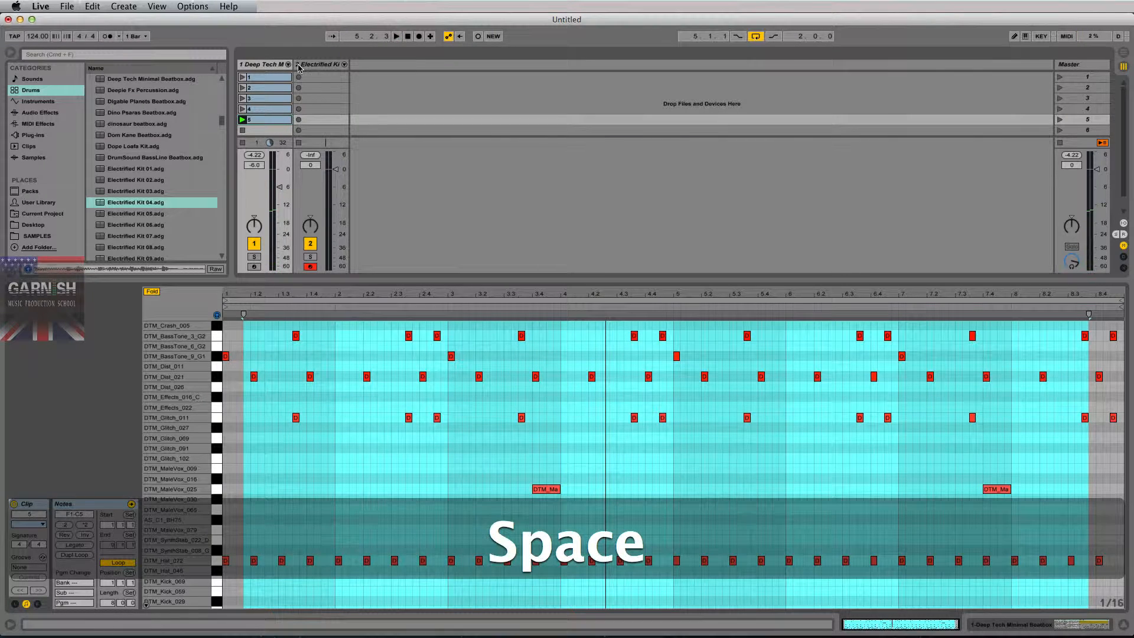
- Open clip 3 of the Deep Tech Minimal track and duplicate its two-bar loop twice to eight bars
{"action": "left_click", "coordinate": [267, 98]}
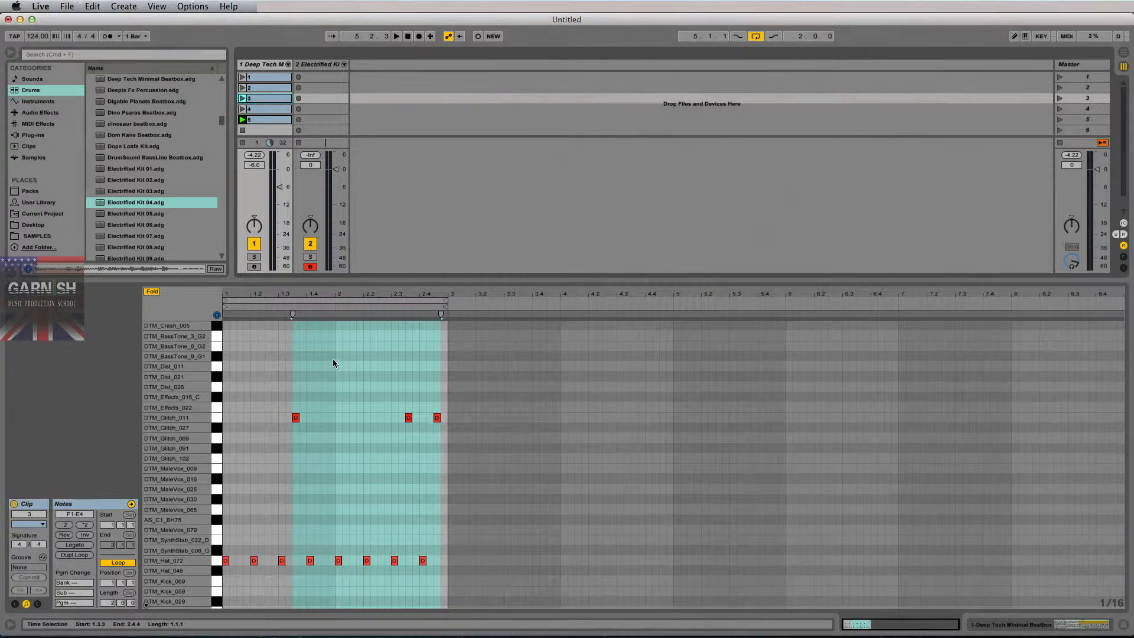
{"action": "left_click", "coordinate": [264, 349]}
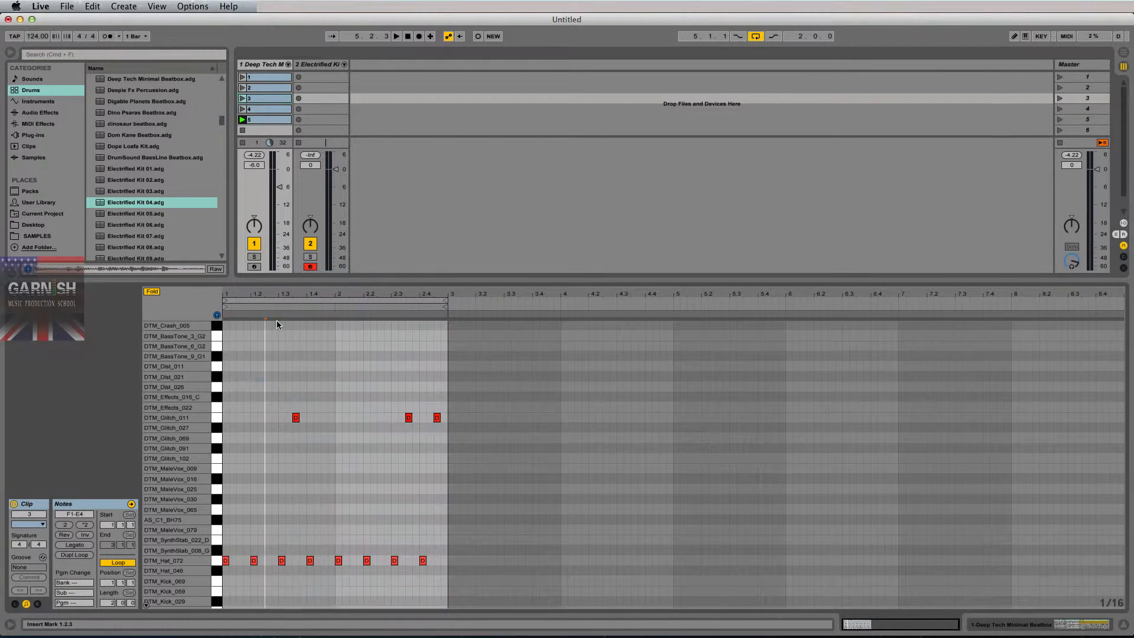
{"action": "left_click", "coordinate": [260, 326]}
{"action": "left_click_drag", "start_coordinate": [260, 325], "coordinate": [225, 331]}
{"action": "left_click", "coordinate": [226, 331]}
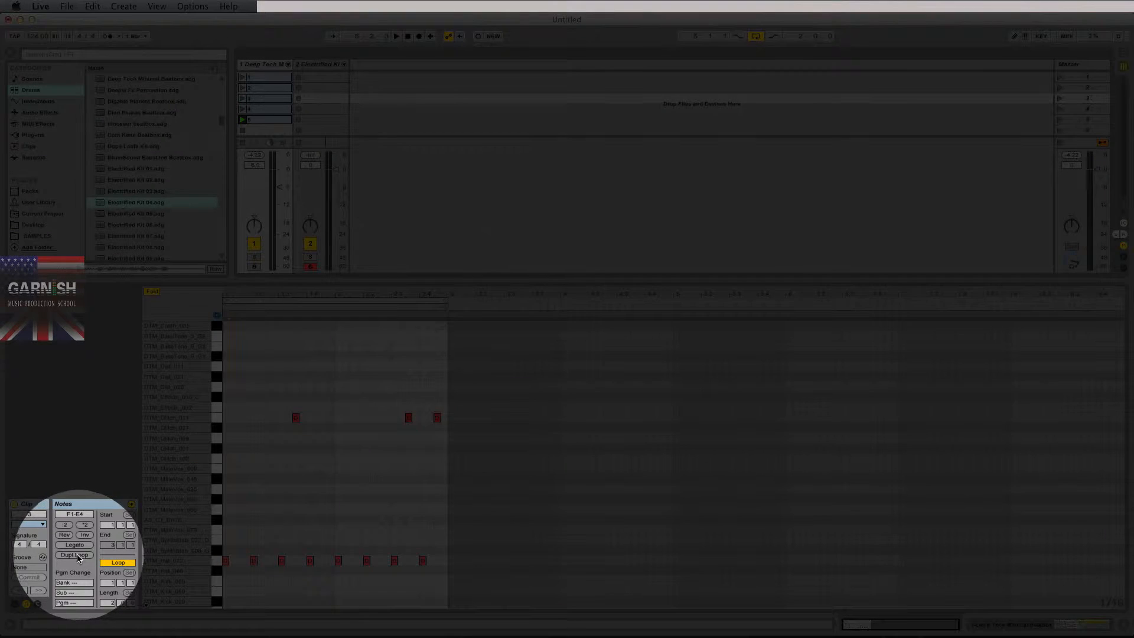
{"action": "left_click", "coordinate": [76, 555]}
{"action": "left_click", "coordinate": [76, 555]}
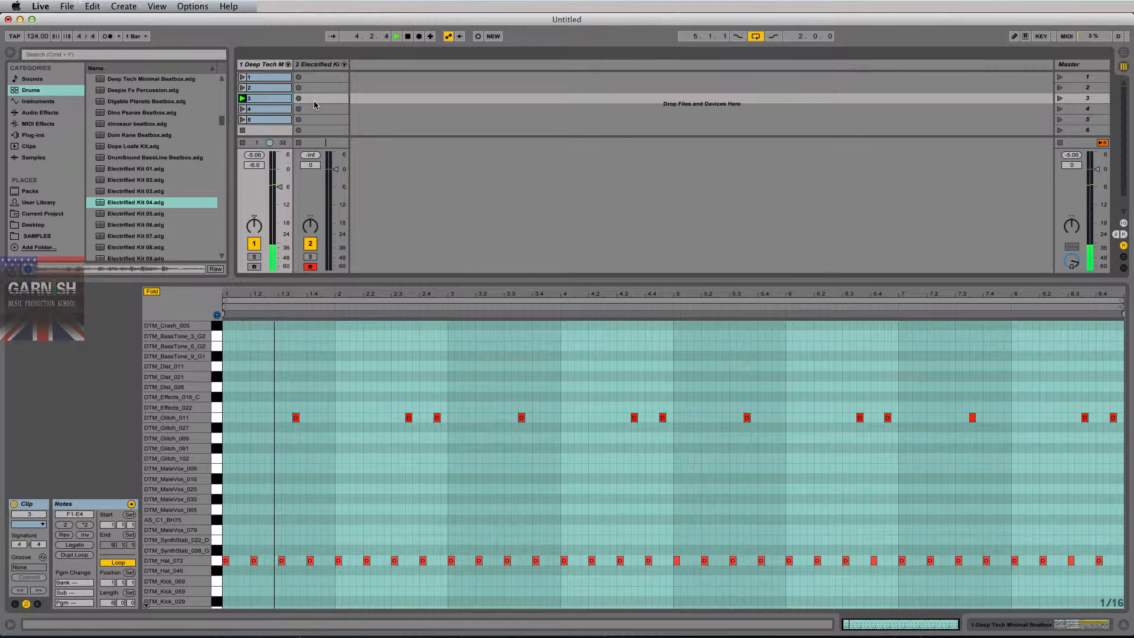
- Select the empty slot in scene 3 of the Electrified Kit track and stop playback
{"action": "left_click", "coordinate": [314, 98]}
{"action": "key", "text": "space"}
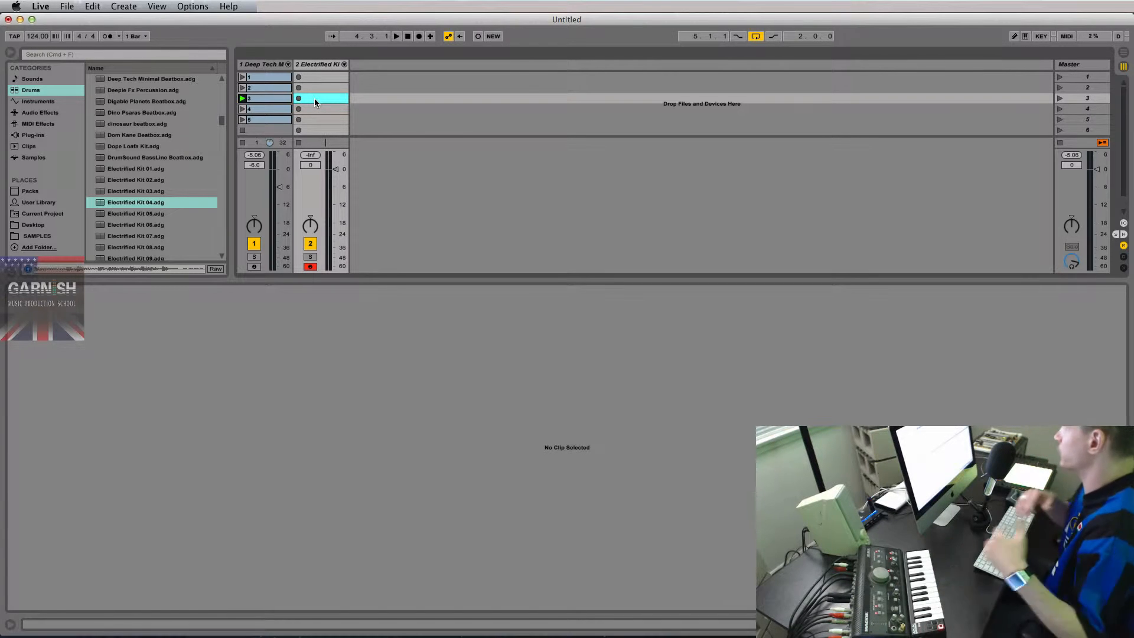
- Create an empty clip in scene 3 of the Electrified Kit track, audition the kit's clap, kick and hi-hat sounds, and delete the clip
{"action": "double_click", "coordinate": [319, 98]}
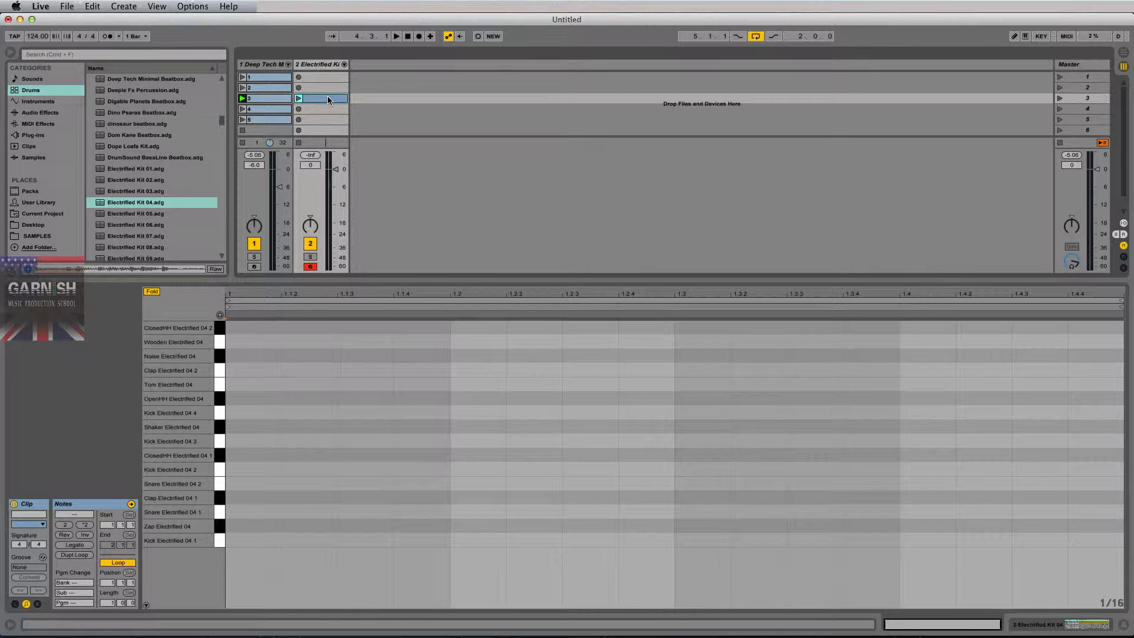
{"action": "left_click", "coordinate": [220, 315]}
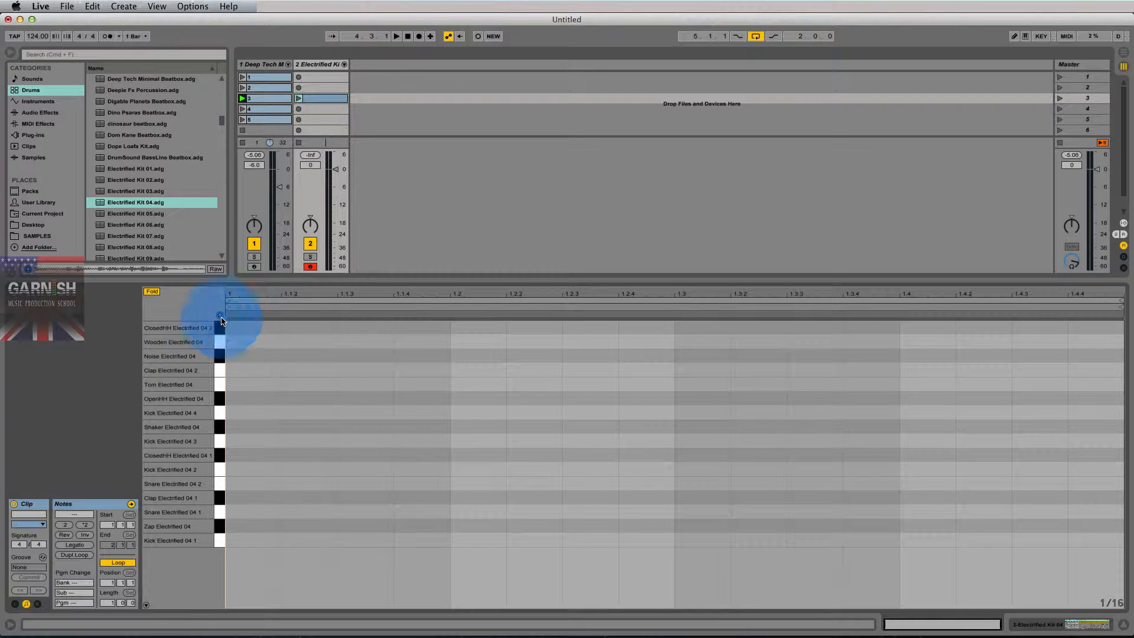
{"action": "left_click", "coordinate": [222, 370]}
{"action": "left_click", "coordinate": [220, 410]}
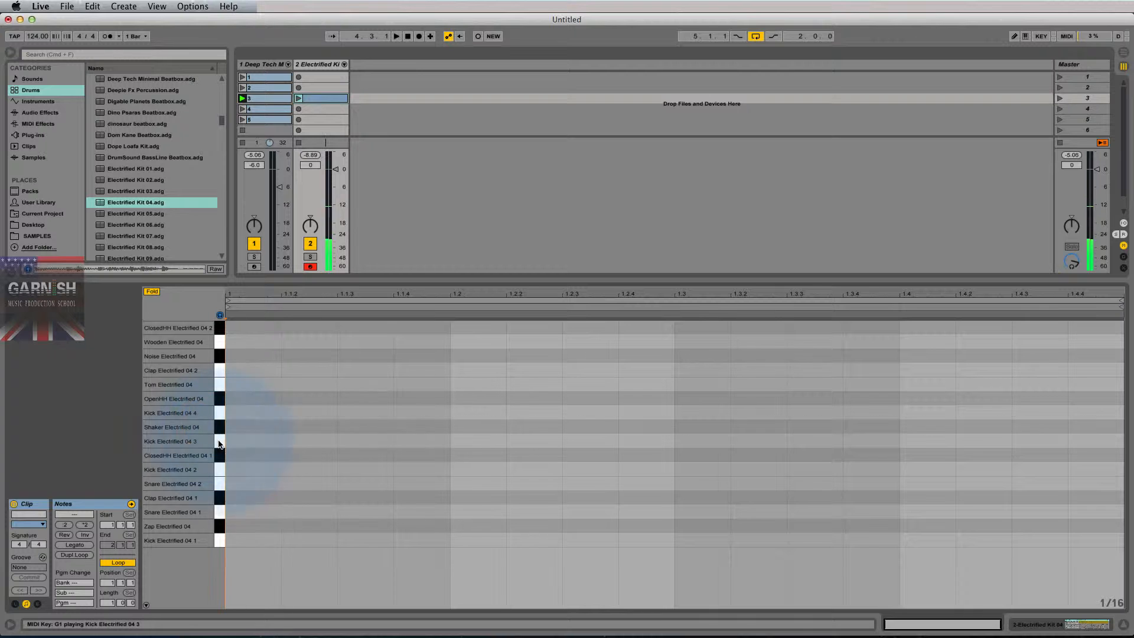
{"action": "left_click", "coordinate": [218, 441]}
{"action": "left_click", "coordinate": [220, 456]}
{"action": "left_click", "coordinate": [220, 441]}
{"action": "left_click", "coordinate": [220, 412]}
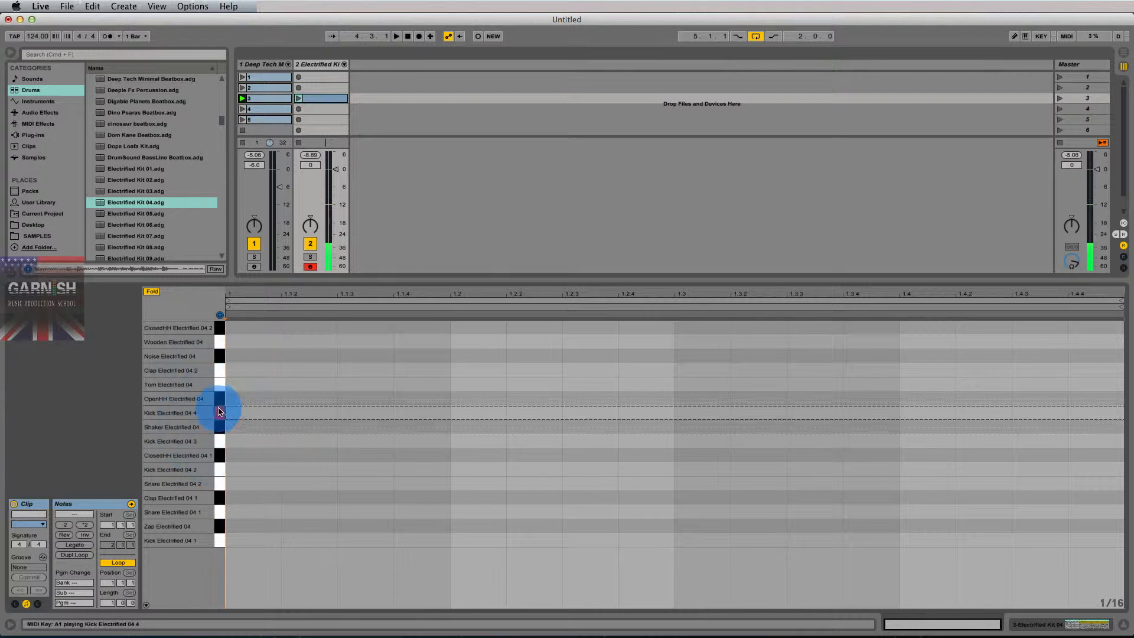
{"action": "left_click", "coordinate": [219, 315]}
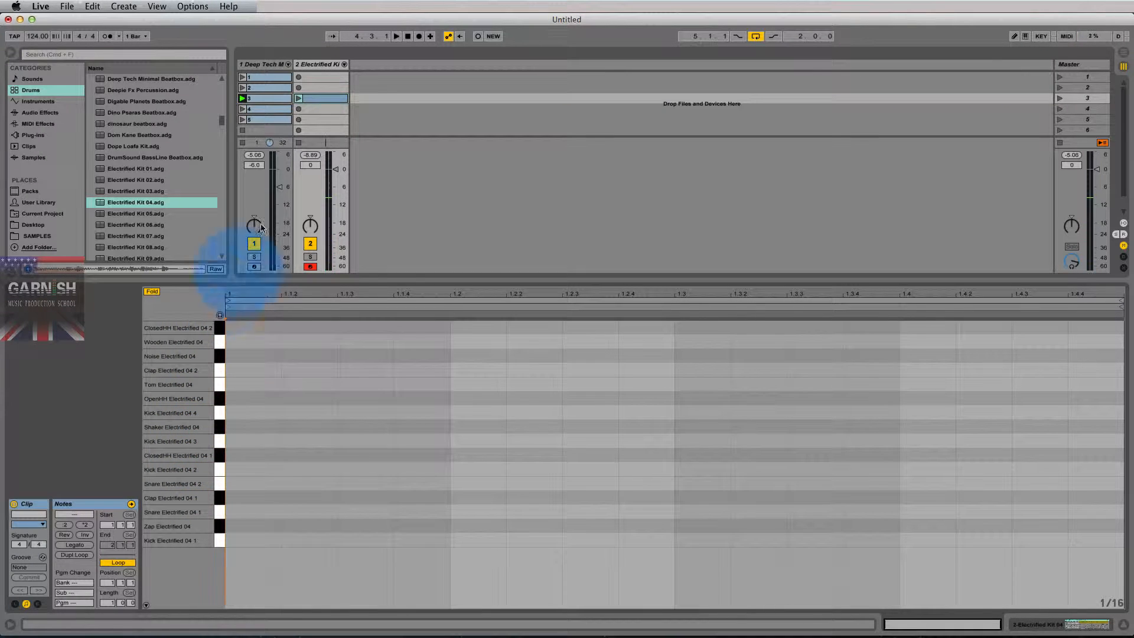
{"action": "left_click", "coordinate": [313, 97]}
{"action": "key", "text": "BackSpace"}
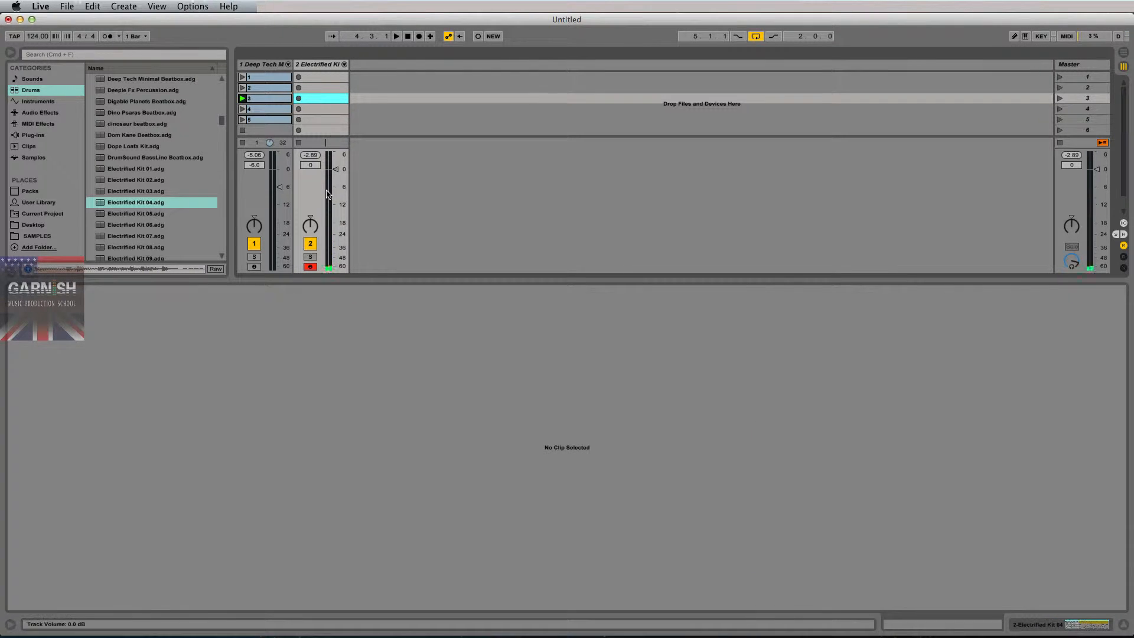
- Lower the Deep Tech Minimal track's volume to -9.0 dB and the Electrified Kit track's to -3.0 dB, and reset the Master peak level
{"action": "left_click", "coordinate": [280, 187]}
{"action": "left_click_drag", "start_coordinate": [282, 187], "coordinate": [277, 187]}
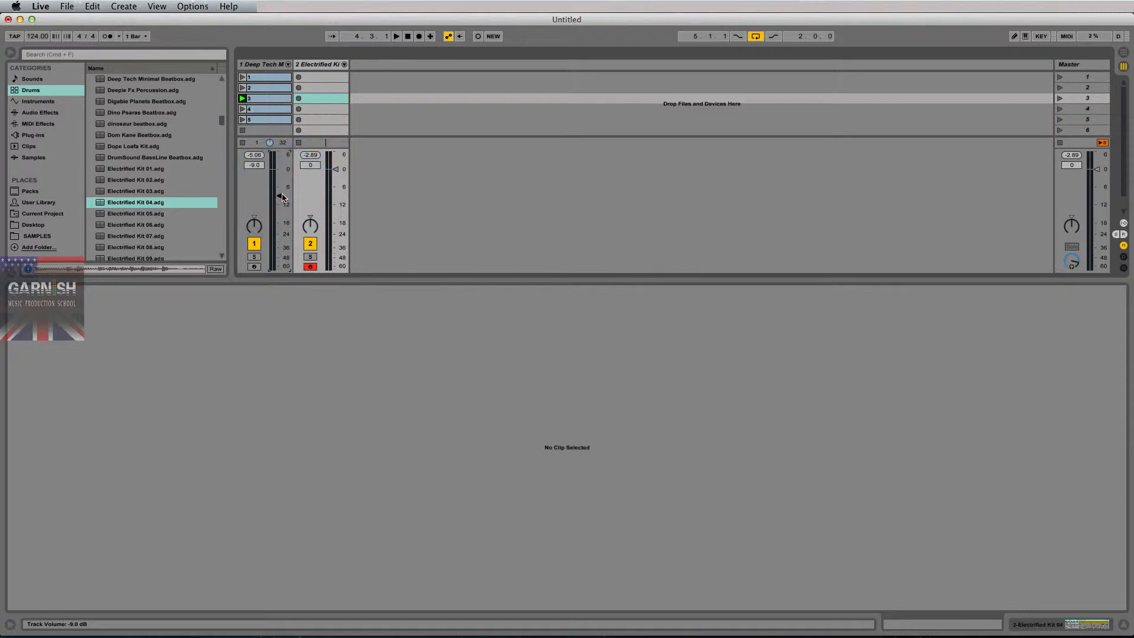
{"action": "left_click", "coordinate": [335, 169]}
{"action": "left_click", "coordinate": [1088, 156]}
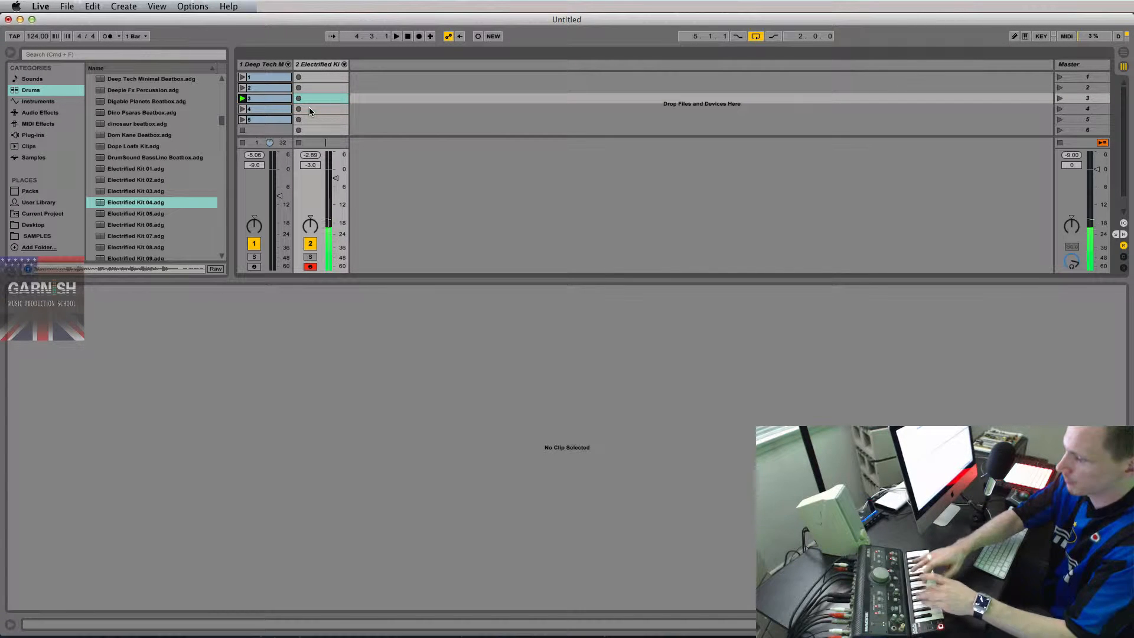
- Play clip 3 of the Deep Tech Minimal track for rehearsal, check its notes, and launch scene 3 for another short playback
{"action": "key", "text": "space"}
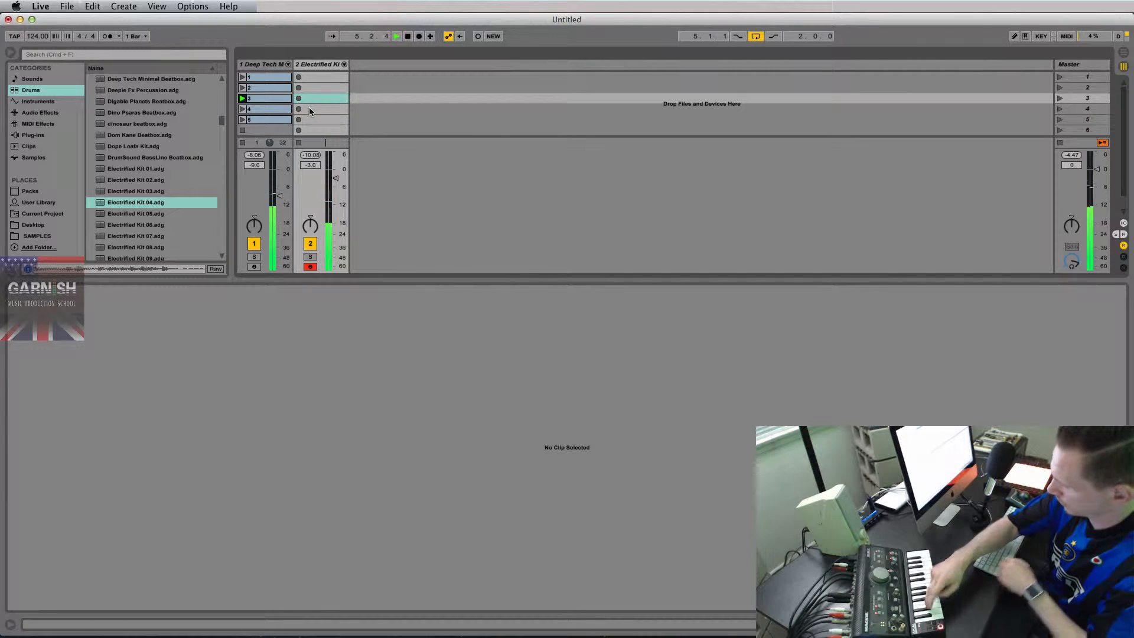
{"action": "key", "text": "space"}
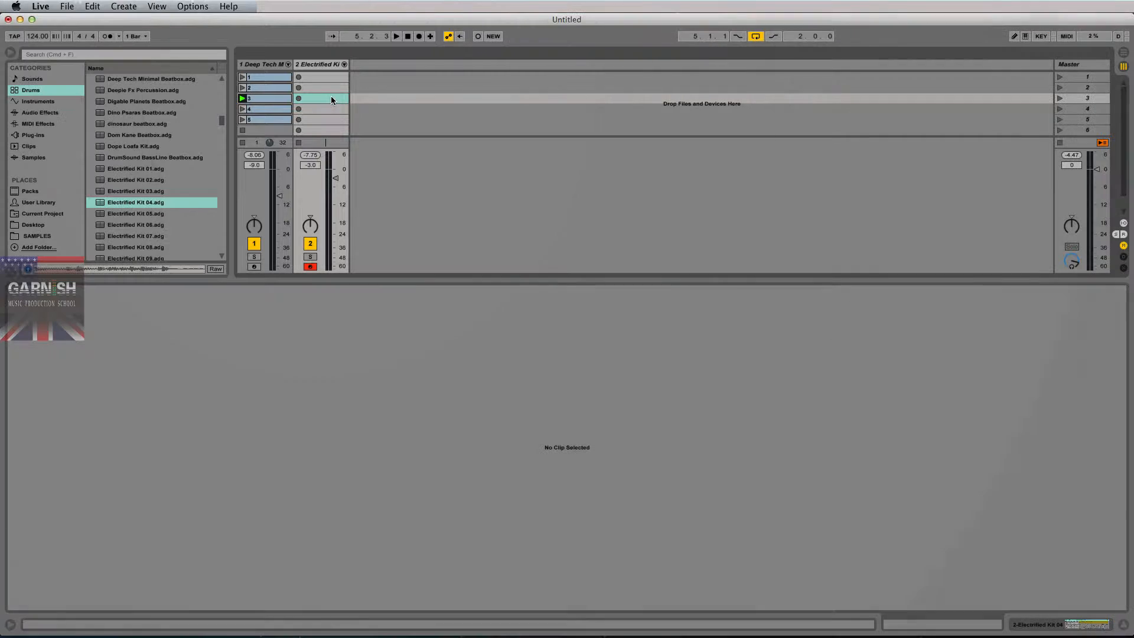
{"action": "left_click", "coordinate": [256, 101]}
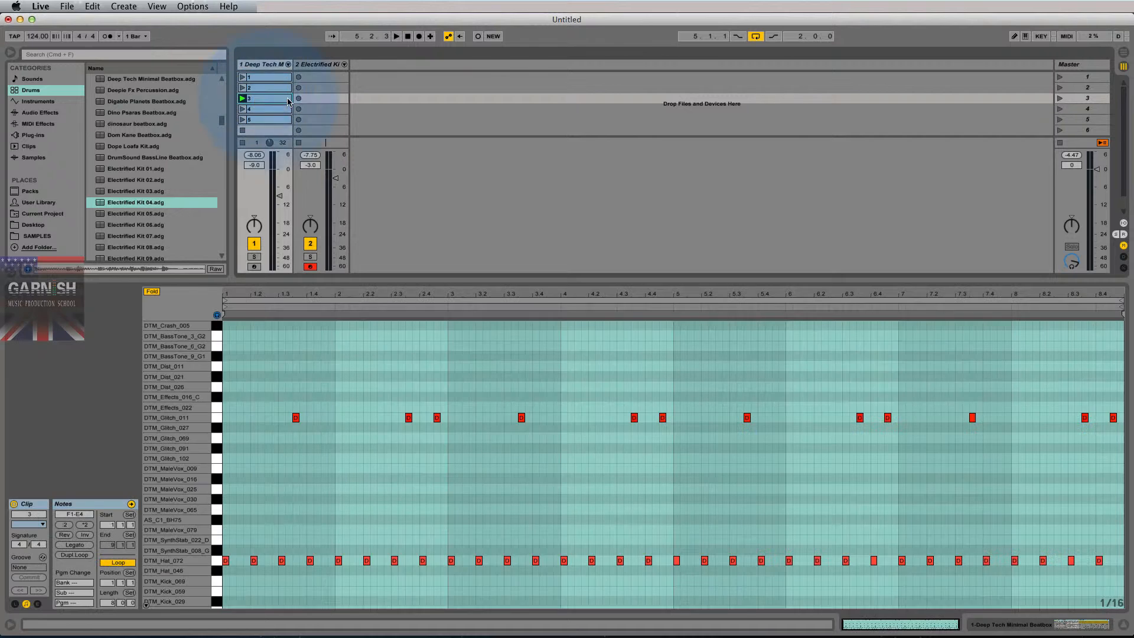
{"action": "left_click", "coordinate": [299, 99]}
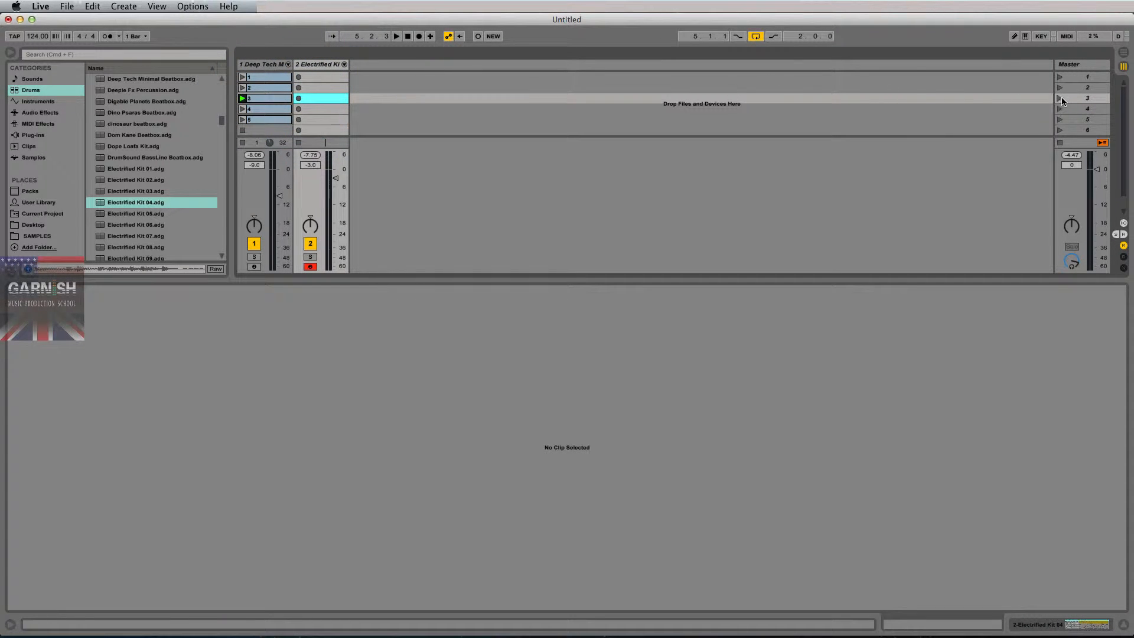
{"action": "left_click", "coordinate": [1086, 99]}
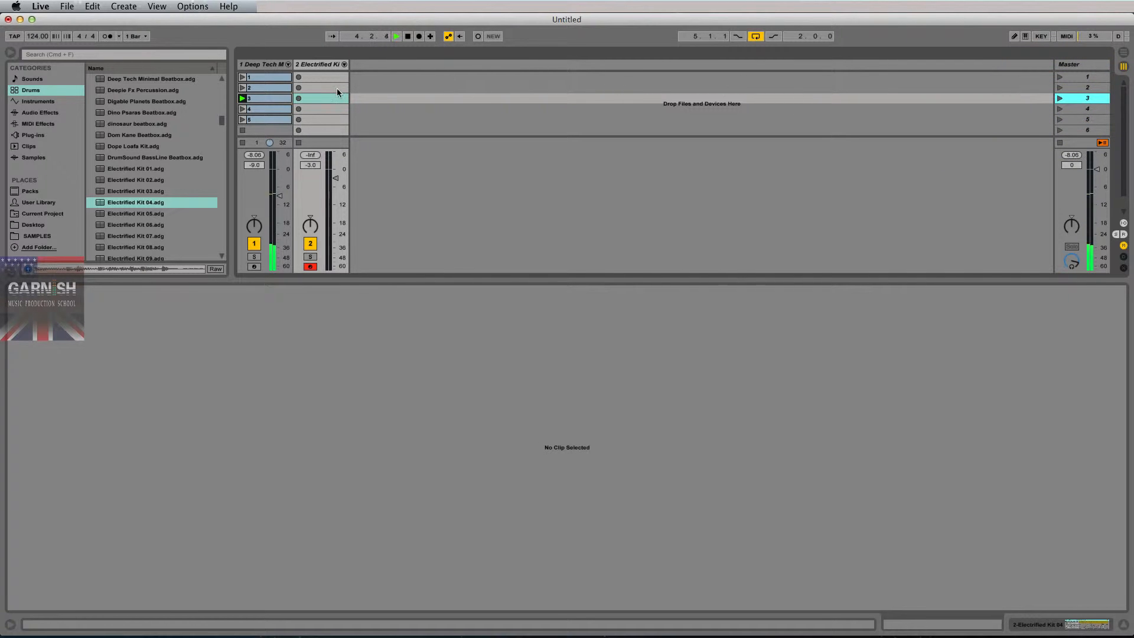
{"action": "key", "text": "space"}
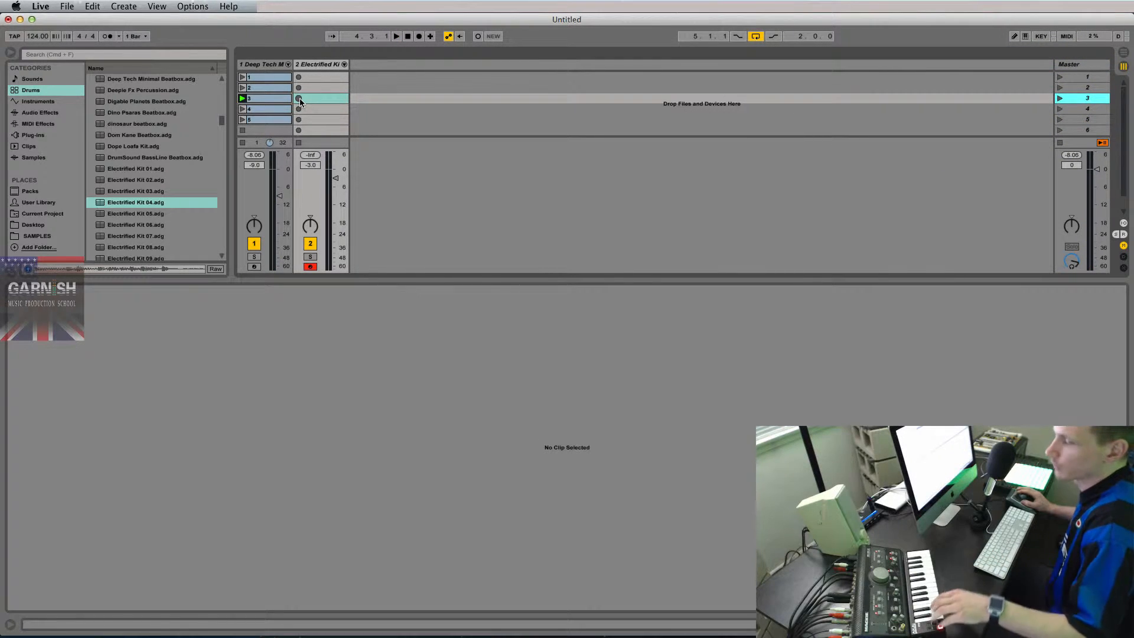
- Record a four-bar Zap Electrified 04 pattern into scene 3 of the Electrified Kit track and delete the stray Kick Electrified 04 1 note near 4.2.4
{"action": "left_click", "coordinate": [300, 98]}
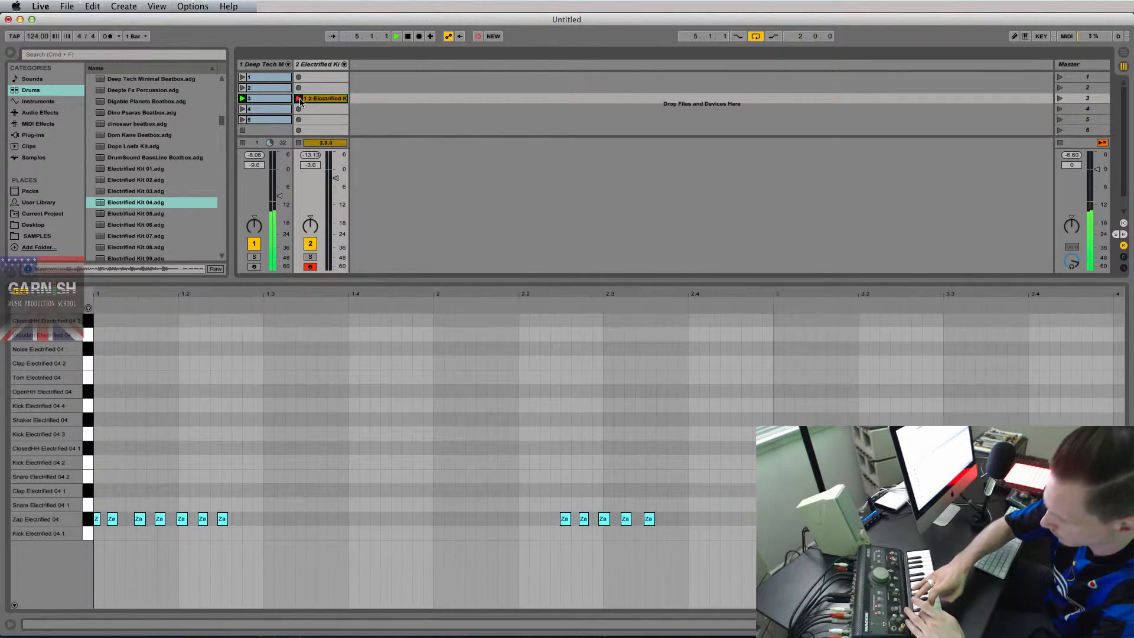
{"action": "key", "text": "space"}
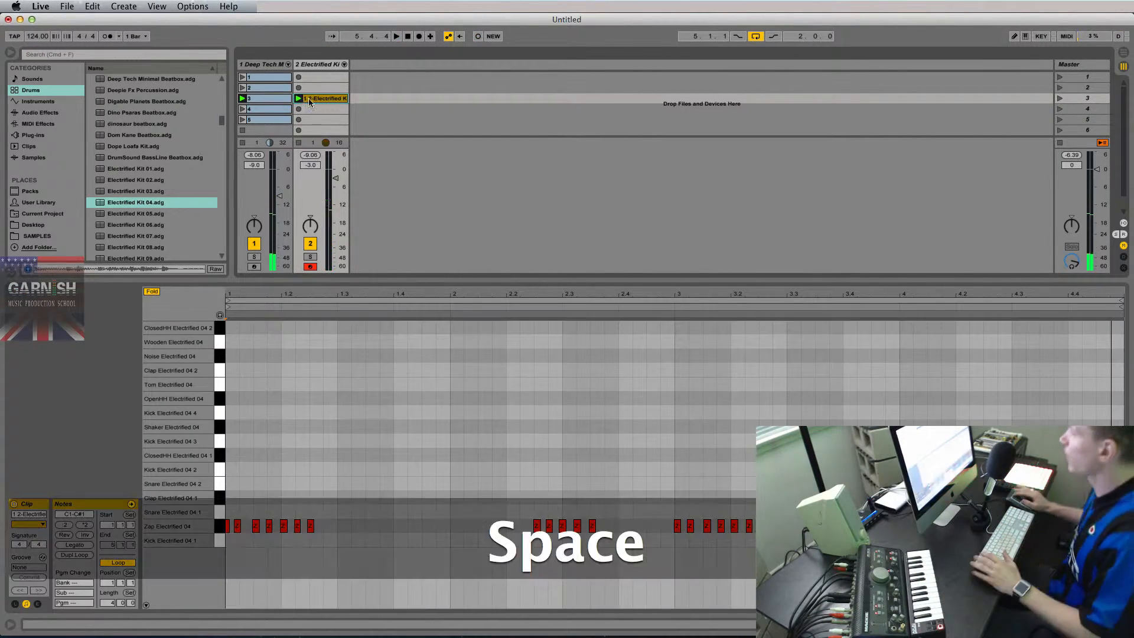
{"action": "left_click", "coordinate": [1012, 539]}
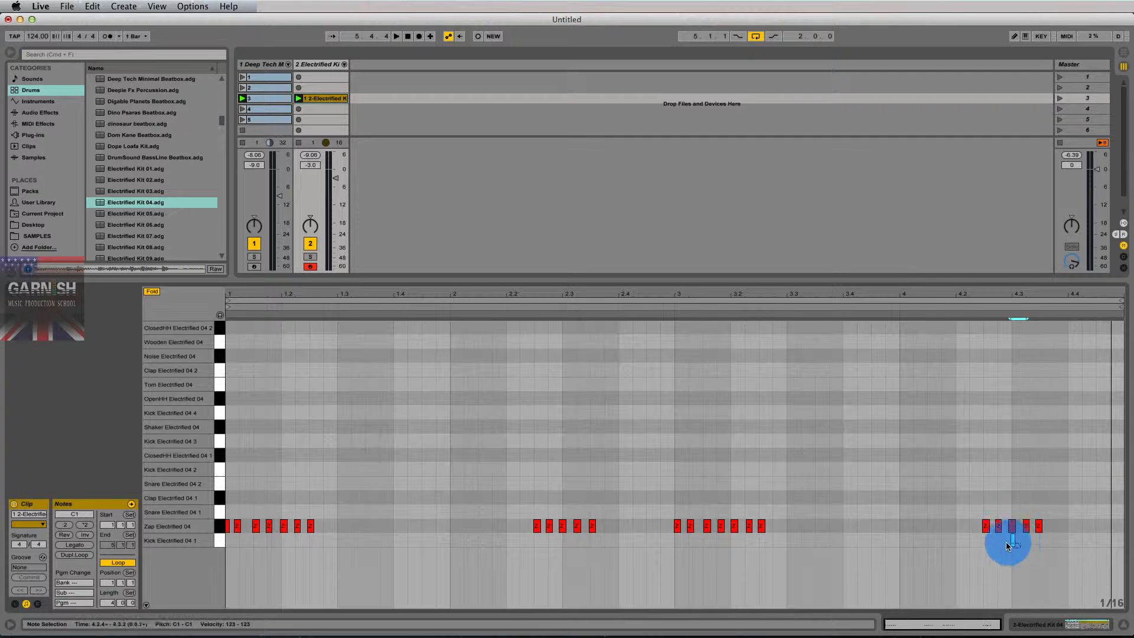
{"action": "key", "text": "BackSpace"}
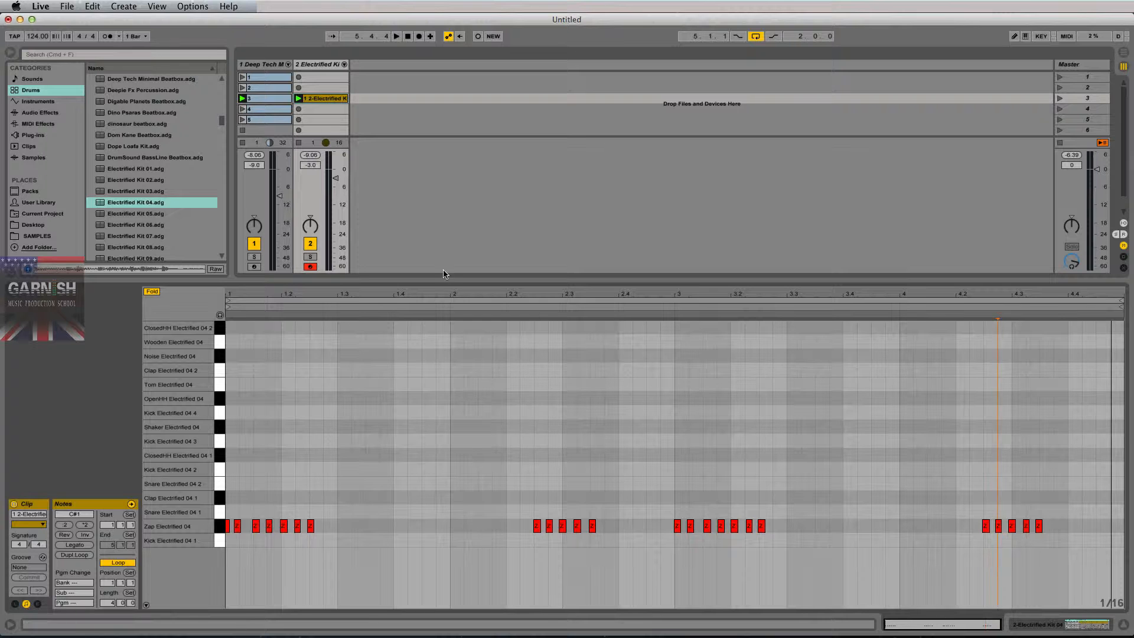
- Enlarge the note editor and play the start of the recorded Zap pattern alongside the Deep Tech Minimal clip
{"action": "left_click_drag", "start_coordinate": [444, 281], "coordinate": [444, 242]}
{"action": "key", "text": "space"}
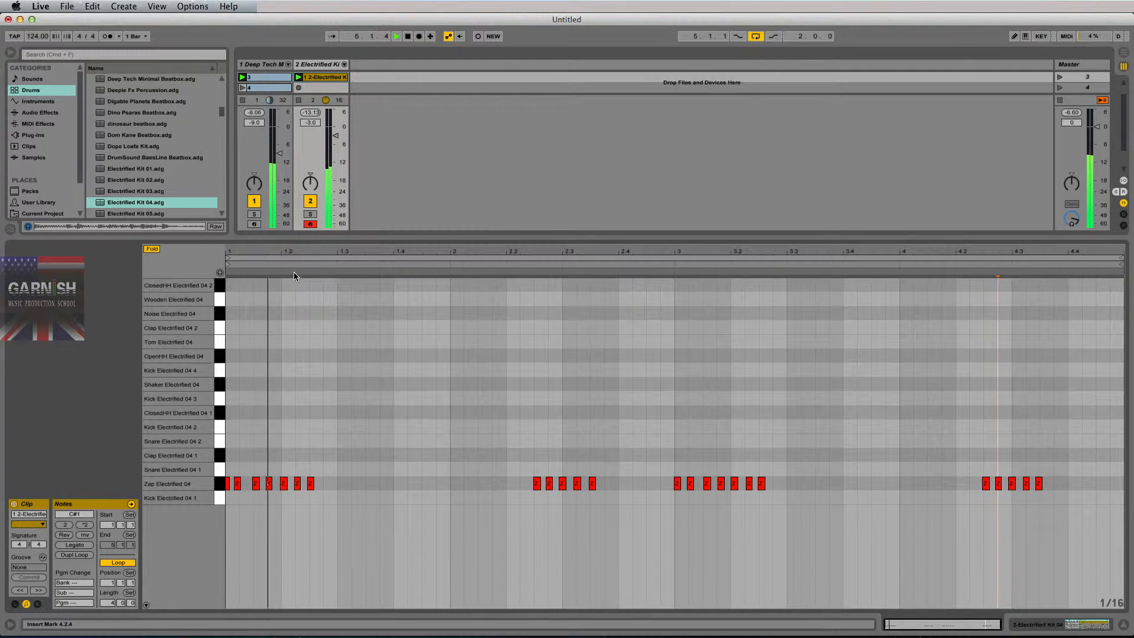
{"action": "key", "text": "space"}
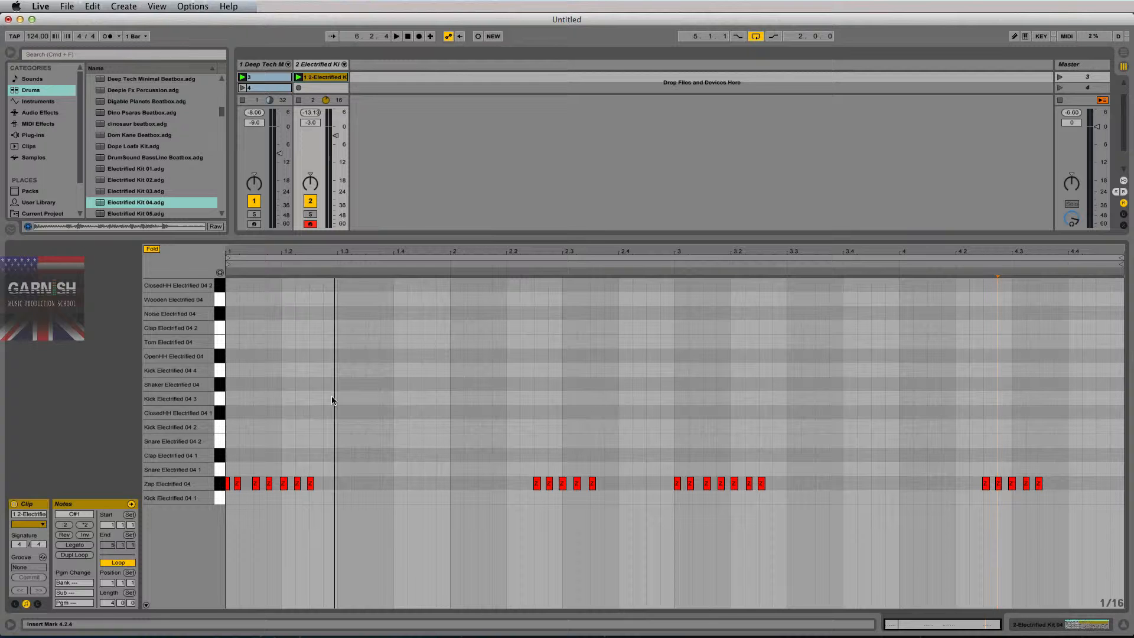
- Examine the timing of bar 1's Zap notes, try moving the note near 1.2 onto the grid, and undo the move
{"action": "left_click_drag", "start_coordinate": [324, 458], "coordinate": [226, 490]}
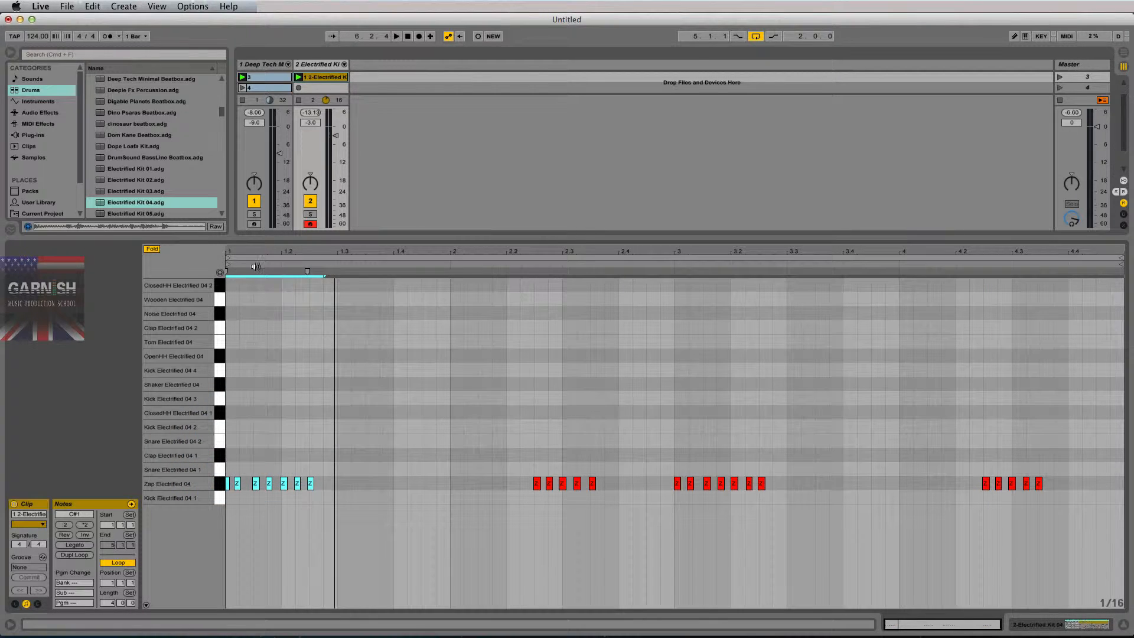
{"action": "left_click_drag", "start_coordinate": [253, 258], "coordinate": [299, 252]}
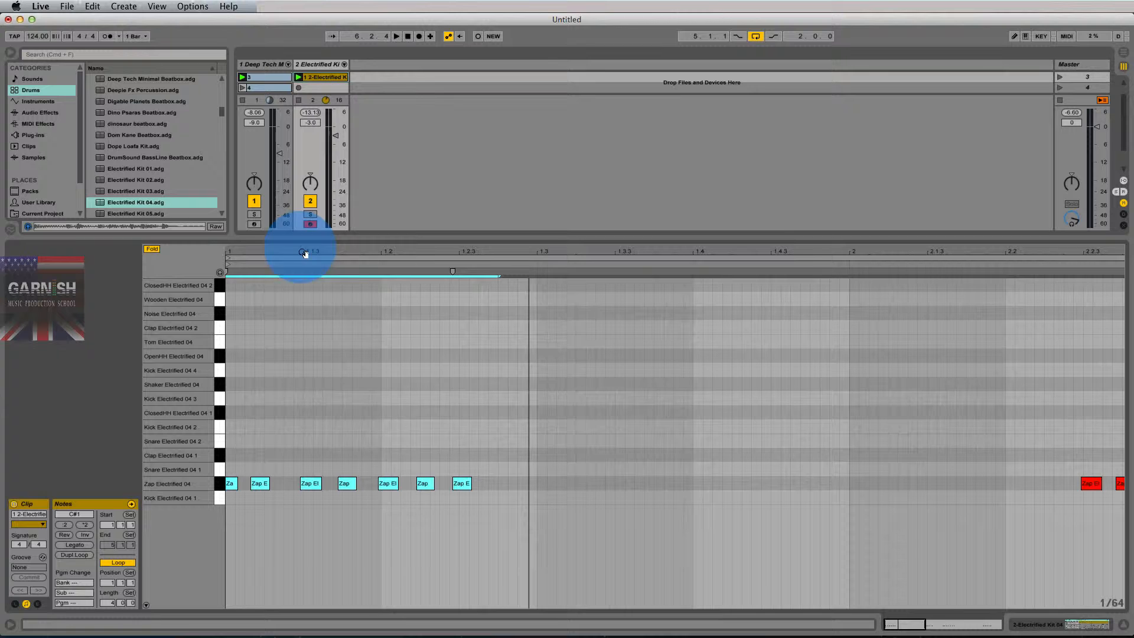
{"action": "left_click", "coordinate": [380, 469]}
{"action": "left_click", "coordinate": [391, 483]}
{"action": "left_click", "coordinate": [428, 483]}
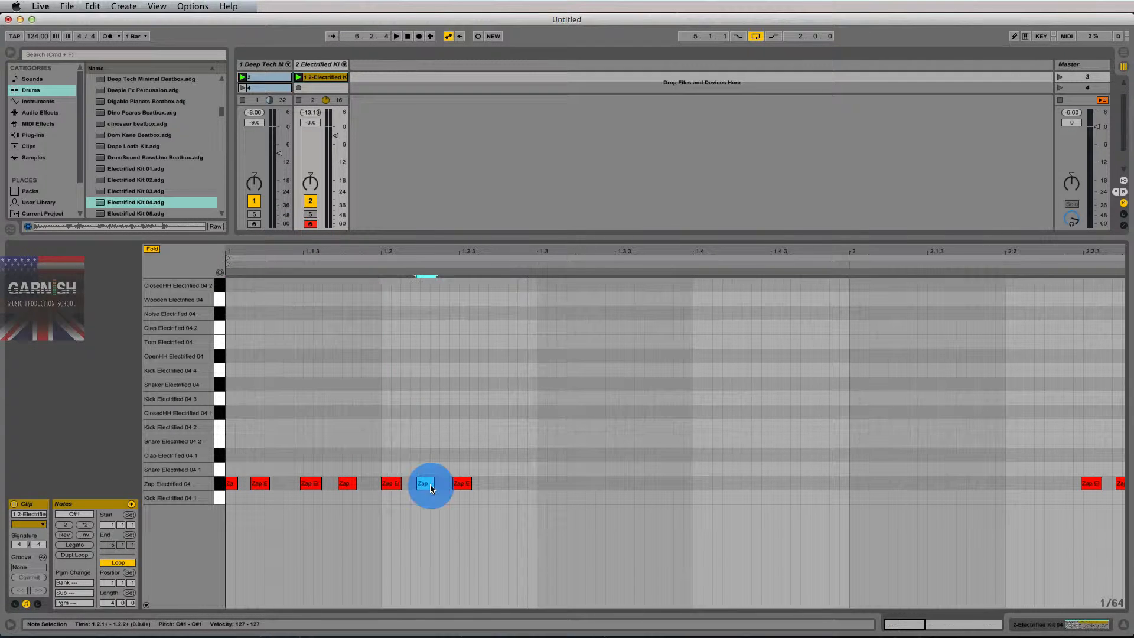
{"action": "key", "text": "super+z"}
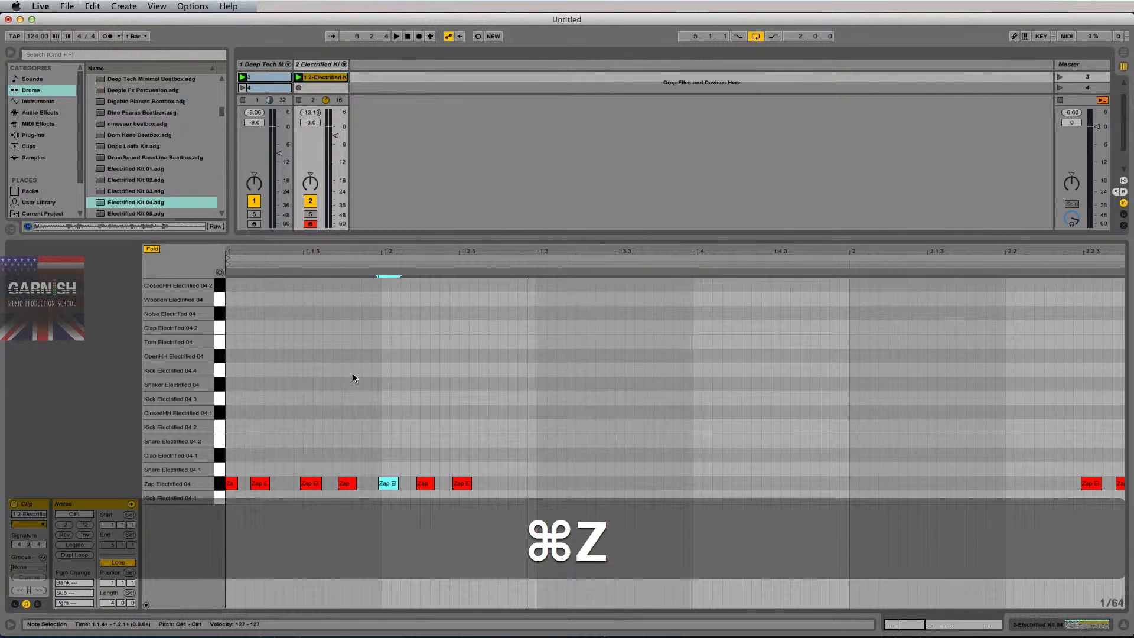
{"action": "left_click", "coordinate": [387, 248]}
{"action": "left_click_drag", "start_coordinate": [386, 248], "coordinate": [304, 247]}
{"action": "left_click_drag", "start_coordinate": [739, 254], "coordinate": [739, 248]}
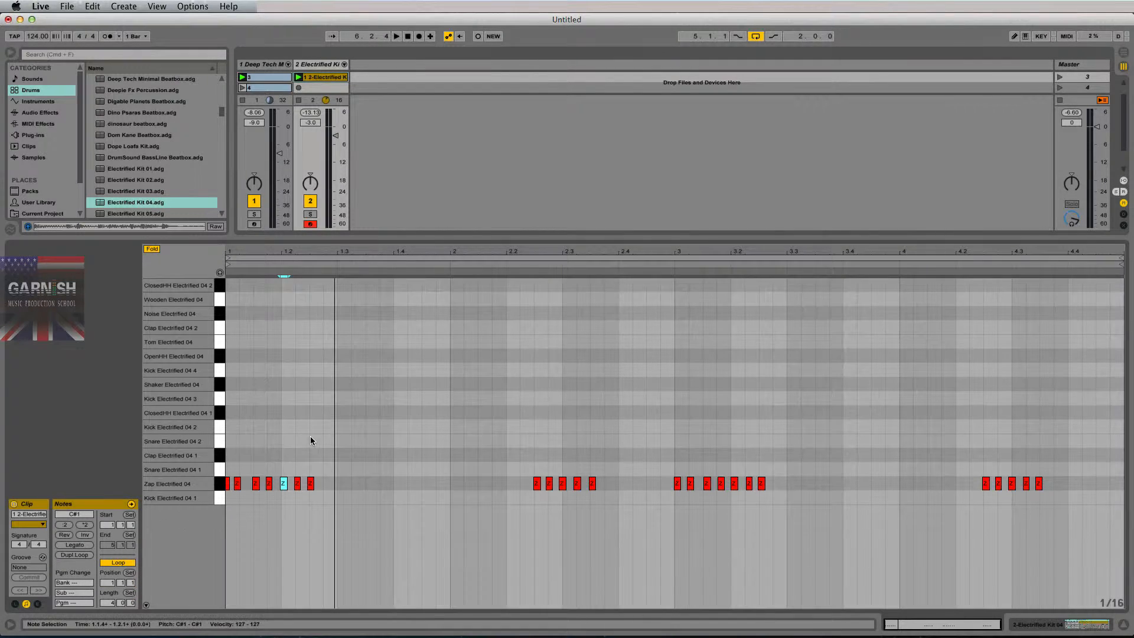
{"action": "left_click", "coordinate": [283, 432]}
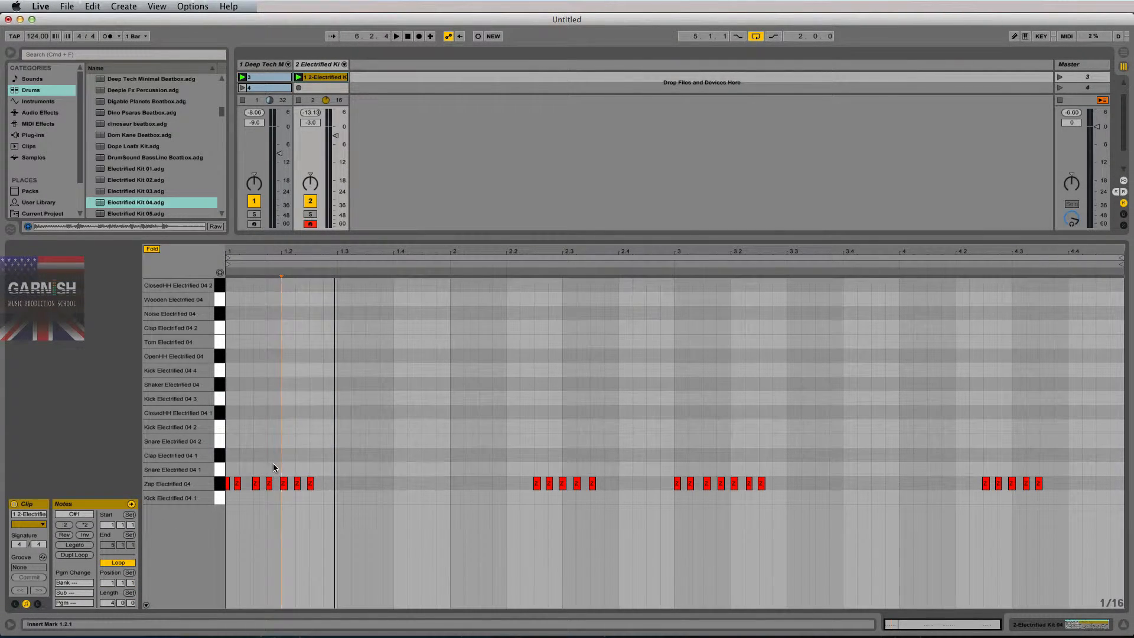
{"action": "left_click", "coordinate": [361, 415]}
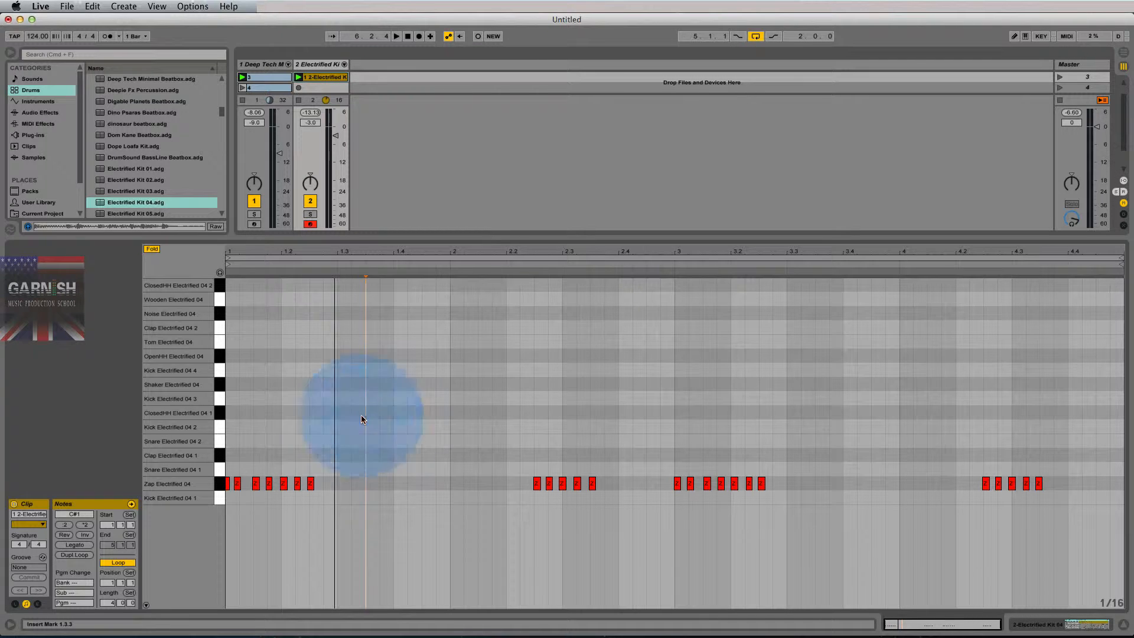
{"action": "right_click", "coordinate": [306, 390]}
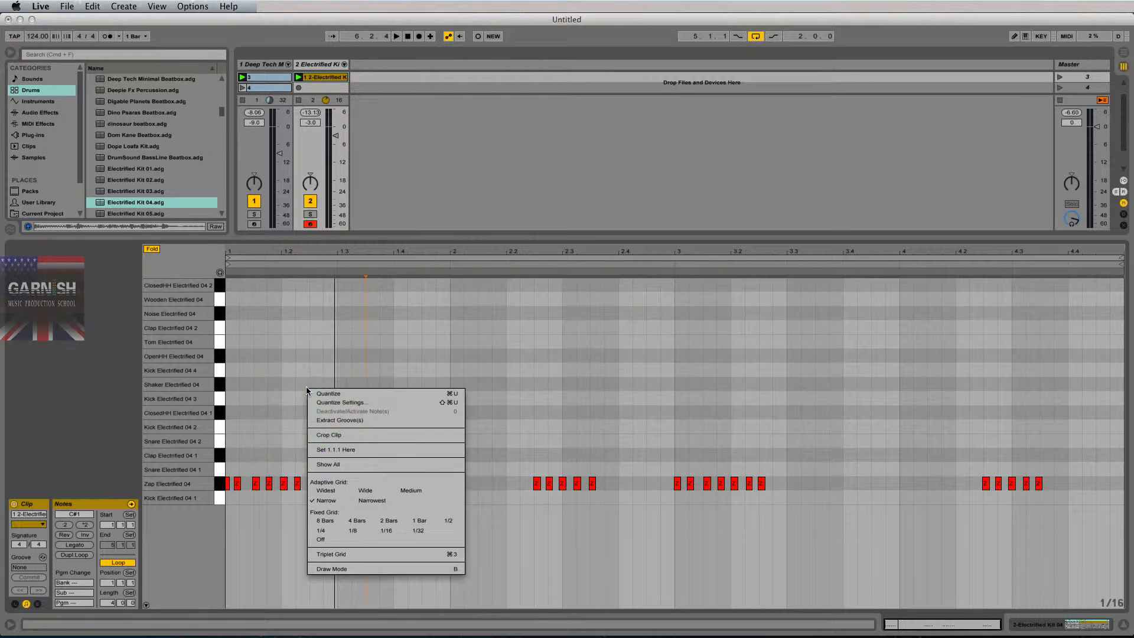
{"action": "left_click", "coordinate": [339, 401]}
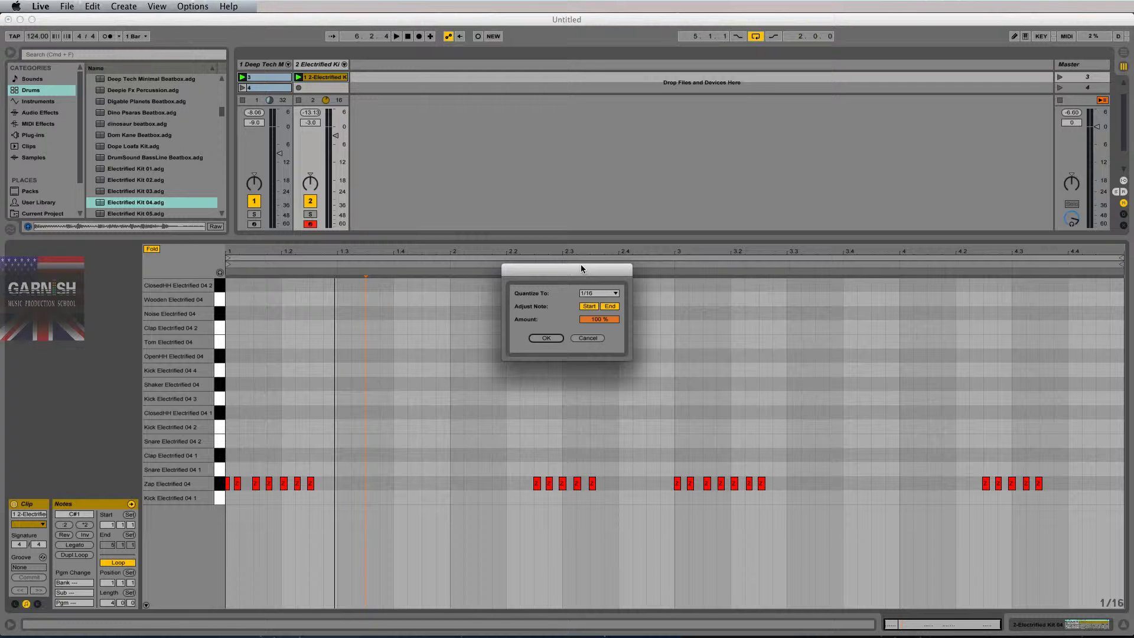
{"action": "left_click", "coordinate": [588, 338]}
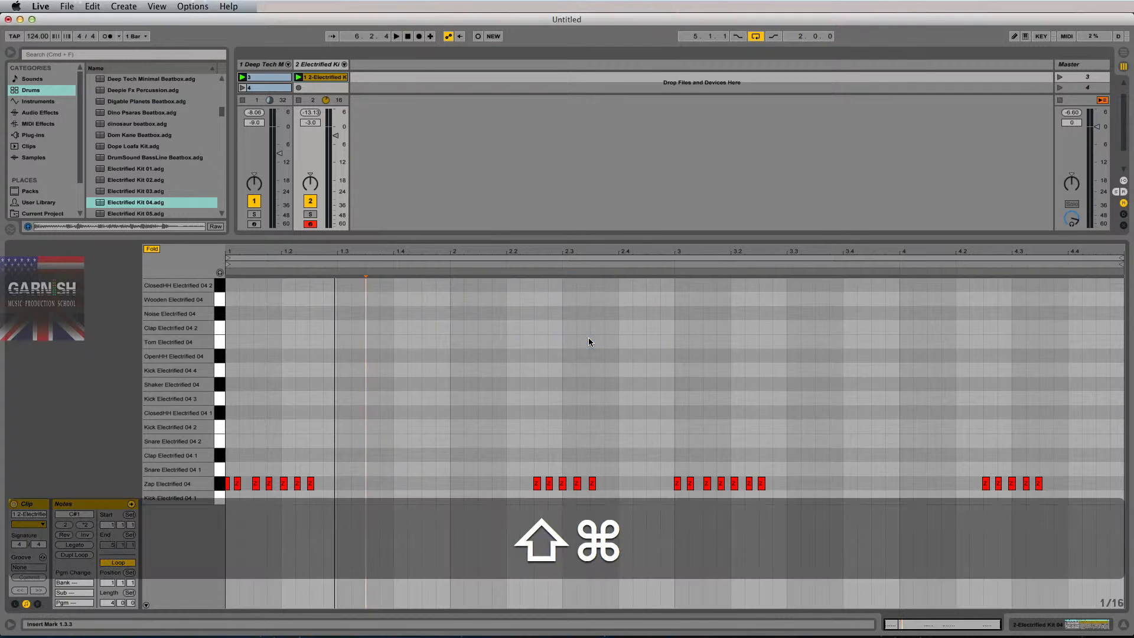
- Quantize all notes of the recorded Zap clip to 1/16, adjusting note starts and ends by 100 %, and play the result
{"action": "key", "text": "shift+super+u"}
{"action": "left_click_drag", "start_coordinate": [561, 267], "coordinate": [584, 289]}
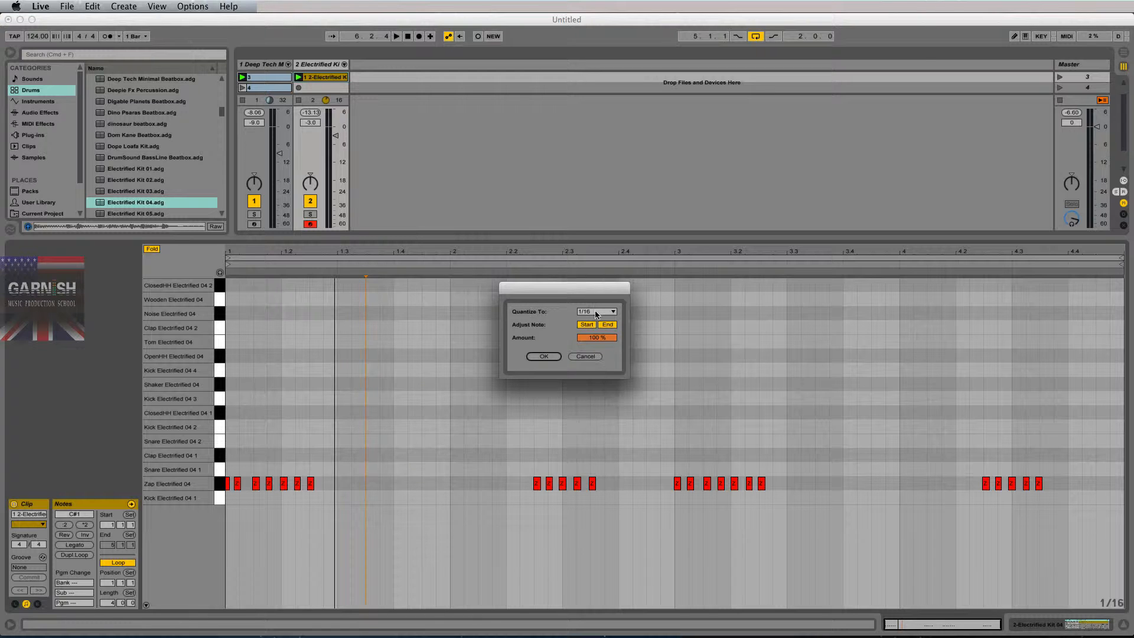
{"action": "left_click_drag", "start_coordinate": [607, 291], "coordinate": [606, 290]}
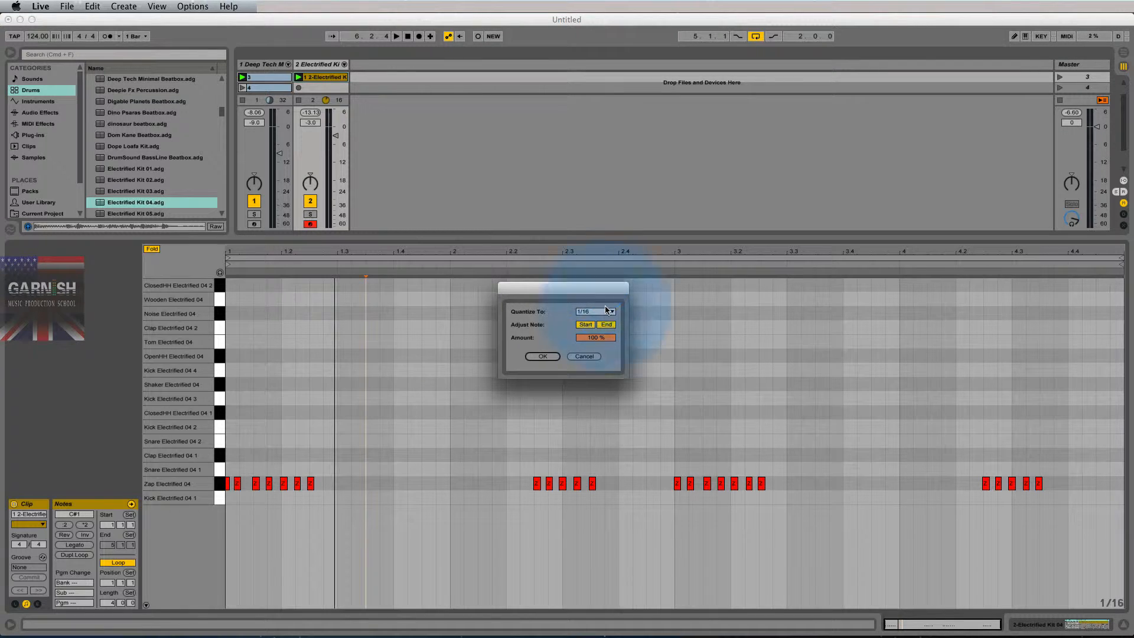
{"action": "left_click", "coordinate": [604, 312]}
{"action": "left_click", "coordinate": [599, 358]}
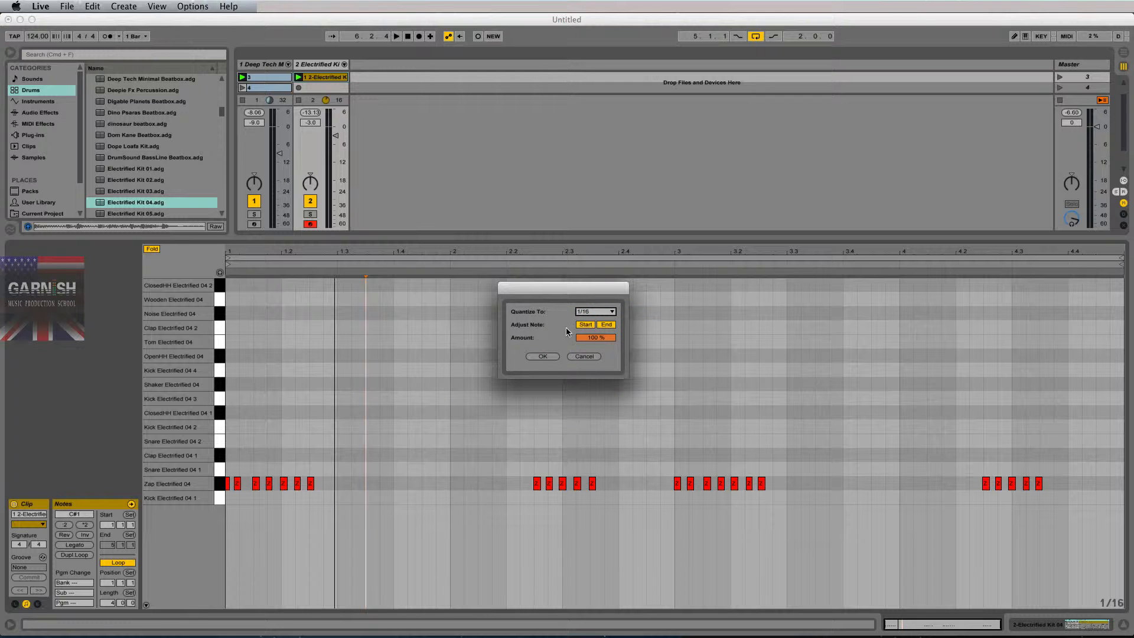
{"action": "left_click_drag", "start_coordinate": [595, 337], "coordinate": [600, 342]}
{"action": "left_click_drag", "start_coordinate": [600, 341], "coordinate": [600, 329]}
{"action": "left_click", "coordinate": [543, 356]}
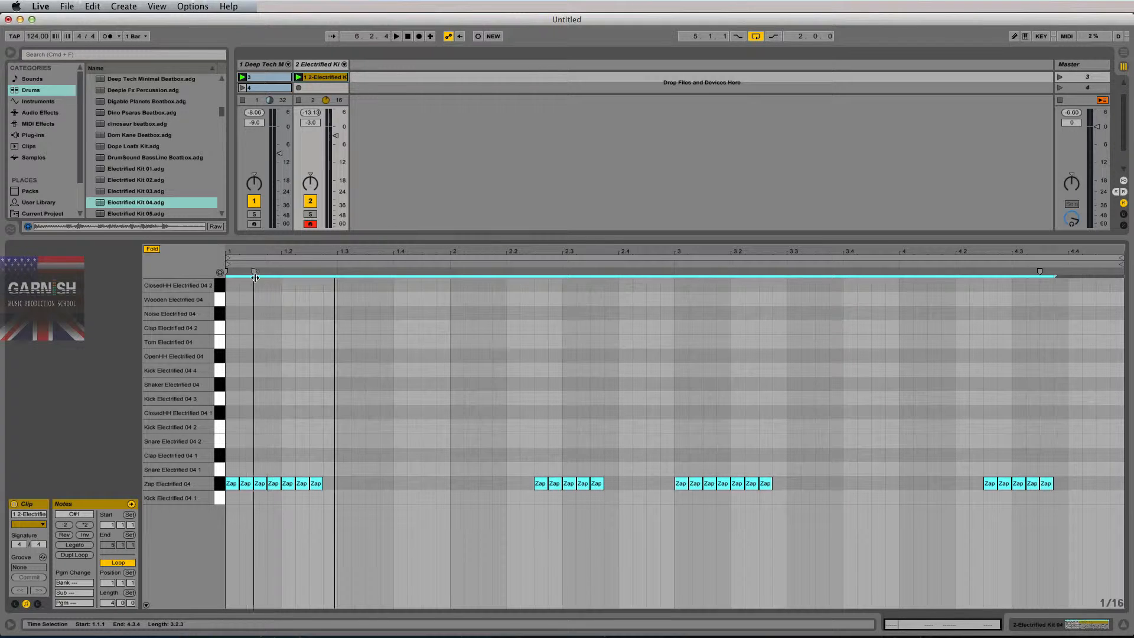
{"action": "key", "text": "space"}
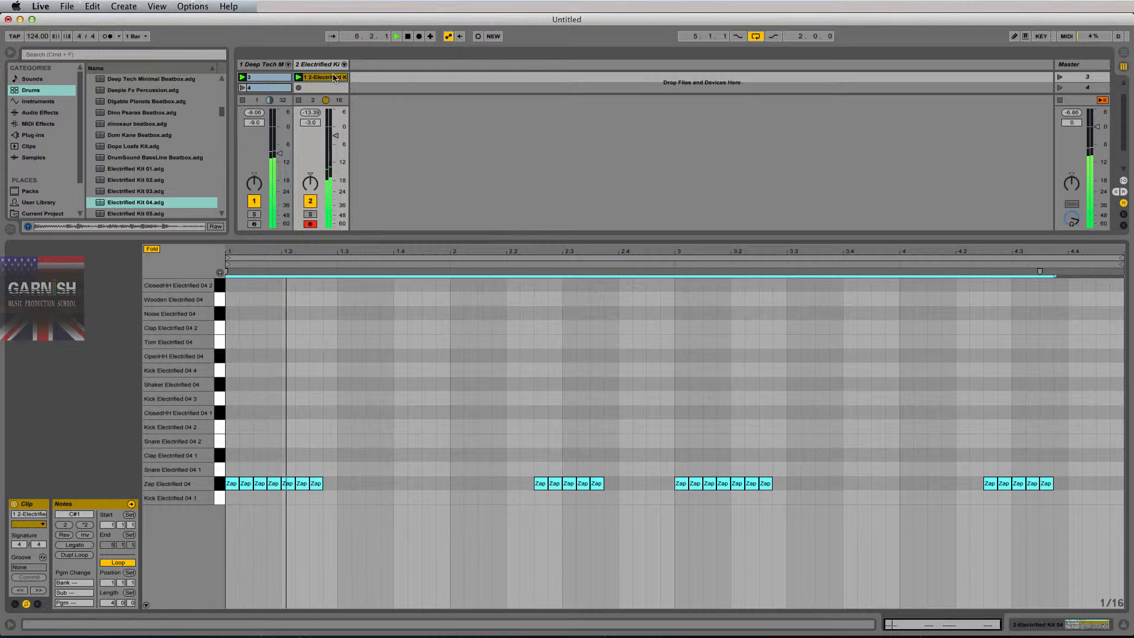
- Stop playback and overdub OpenHH Electrified 04 and ClosedHH Electrified 04 1 parts across all four bars of the Zap clip
{"action": "key", "text": "space"}
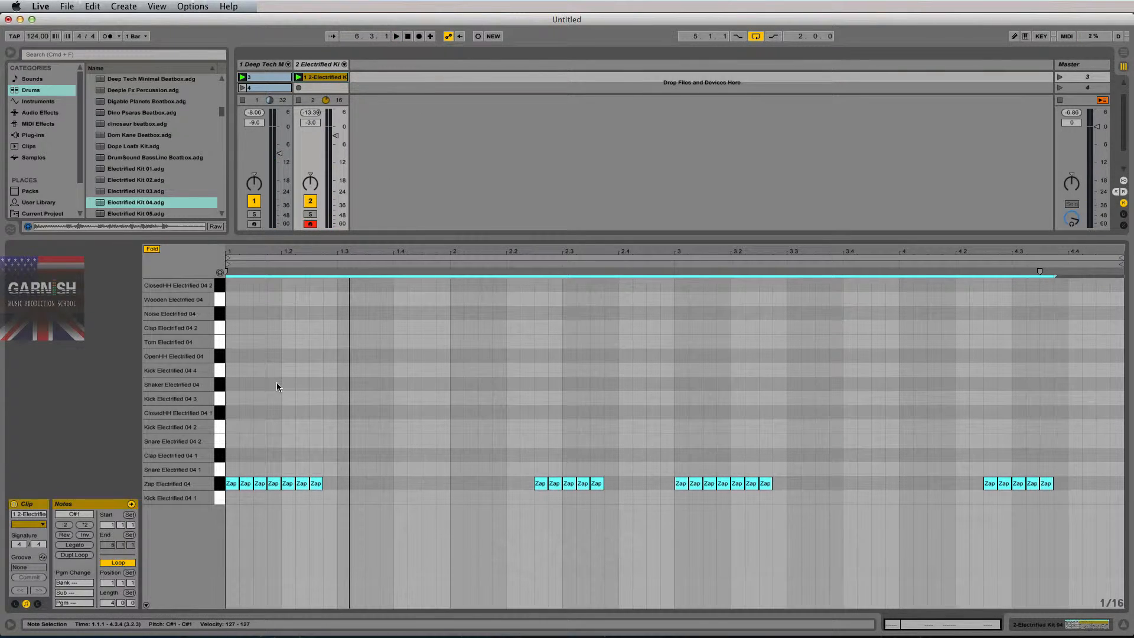
{"action": "left_click", "coordinate": [227, 436]}
{"action": "left_click", "coordinate": [219, 483]}
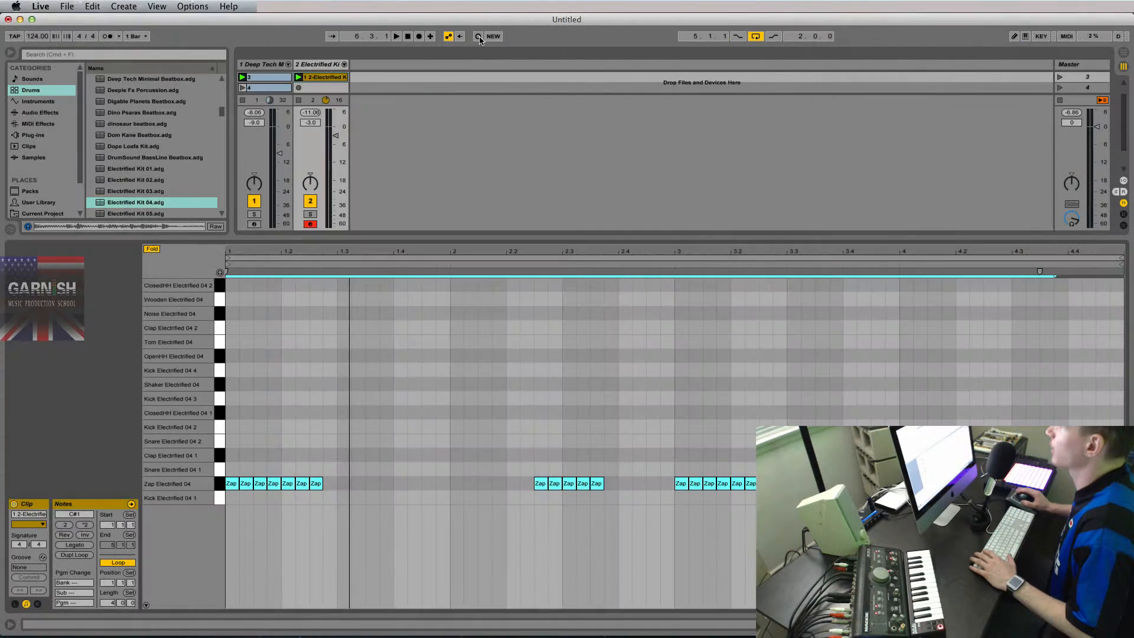
{"action": "left_click", "coordinate": [479, 37]}
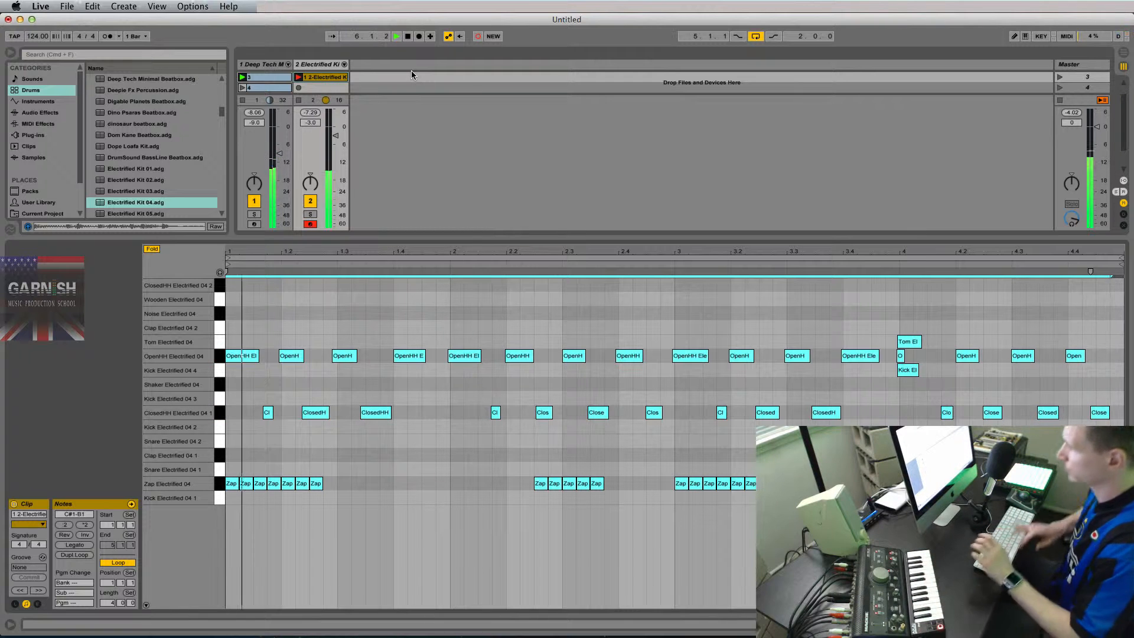
{"action": "key", "text": "space"}
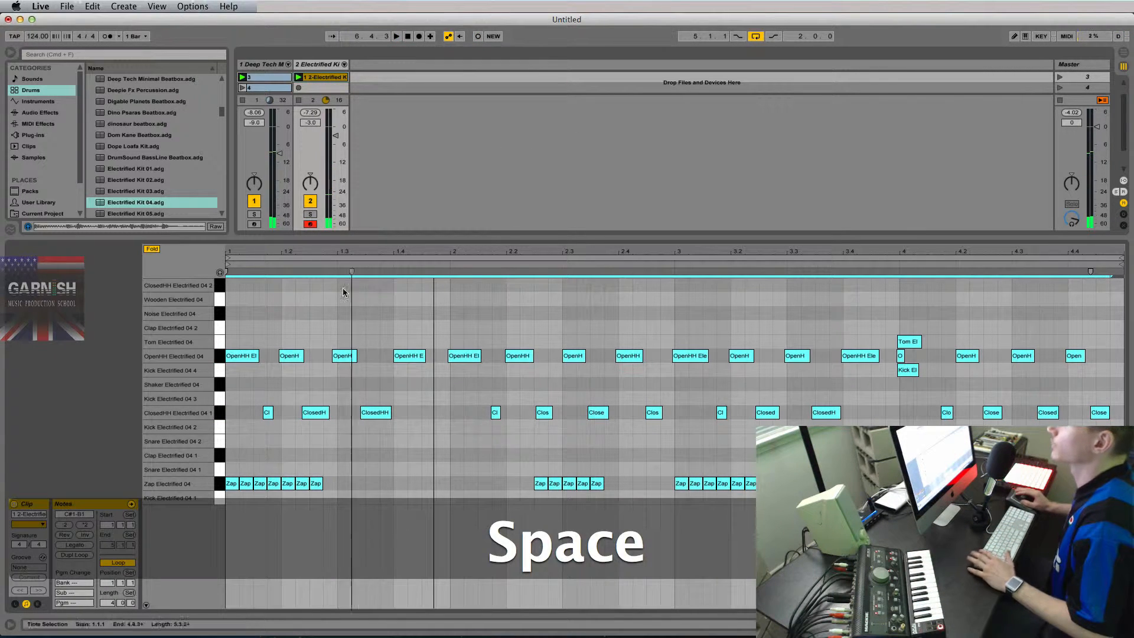
{"action": "left_click", "coordinate": [380, 326]}
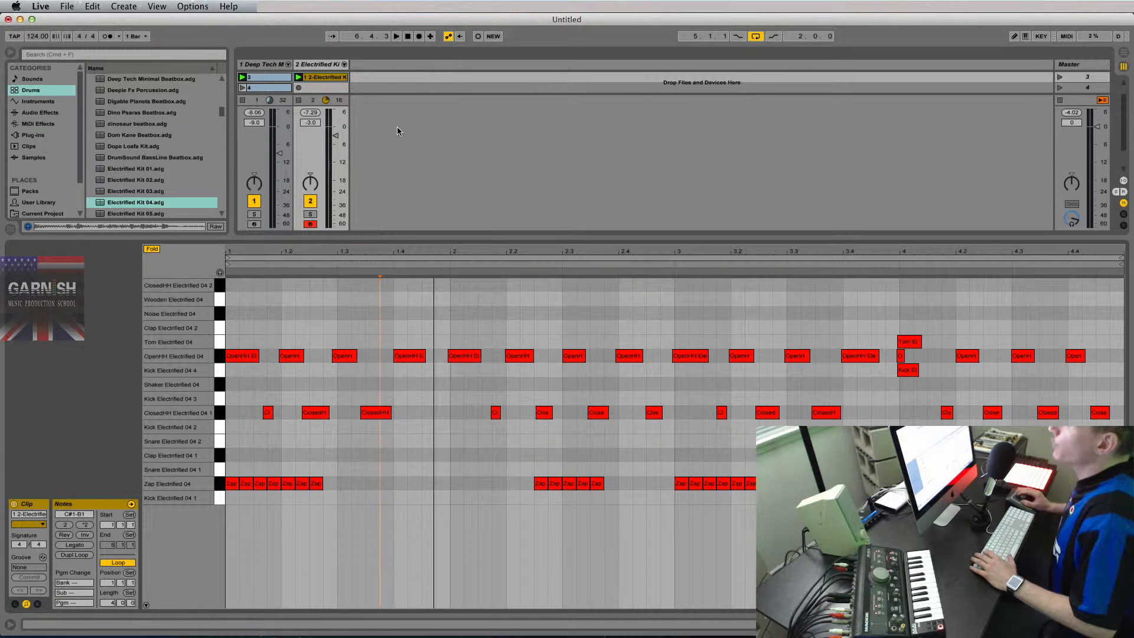
- Record a two-bar OpenHH and ClosedHH clip into scene 4 of the Electrified Kit track, delete it, and reopen the scene 3 clip
{"action": "left_click", "coordinate": [299, 88]}
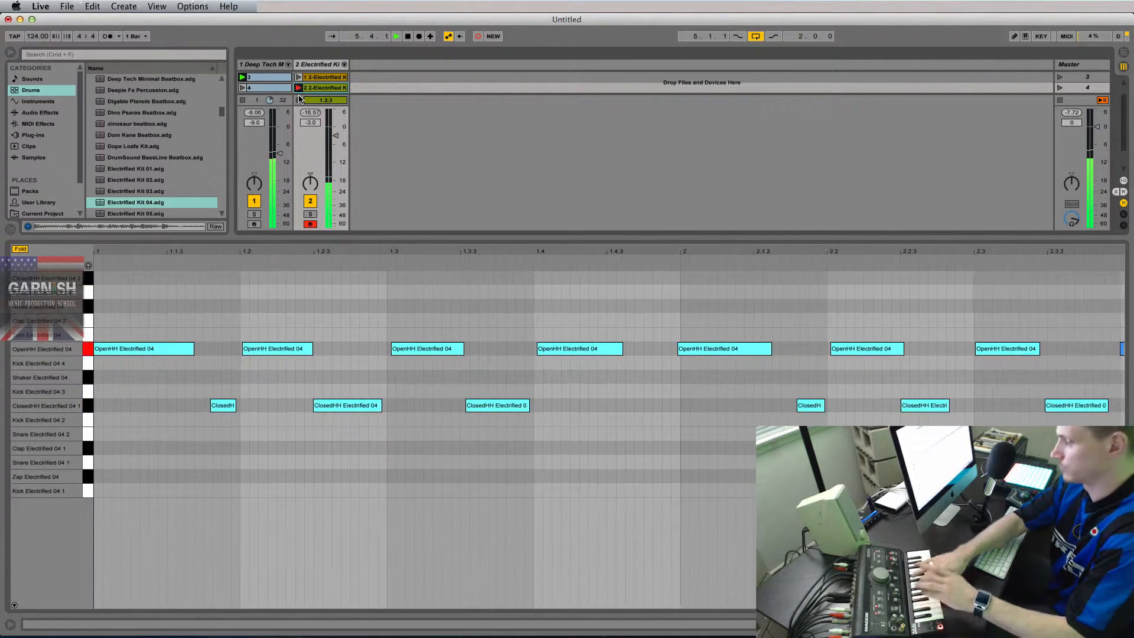
{"action": "key", "text": "space"}
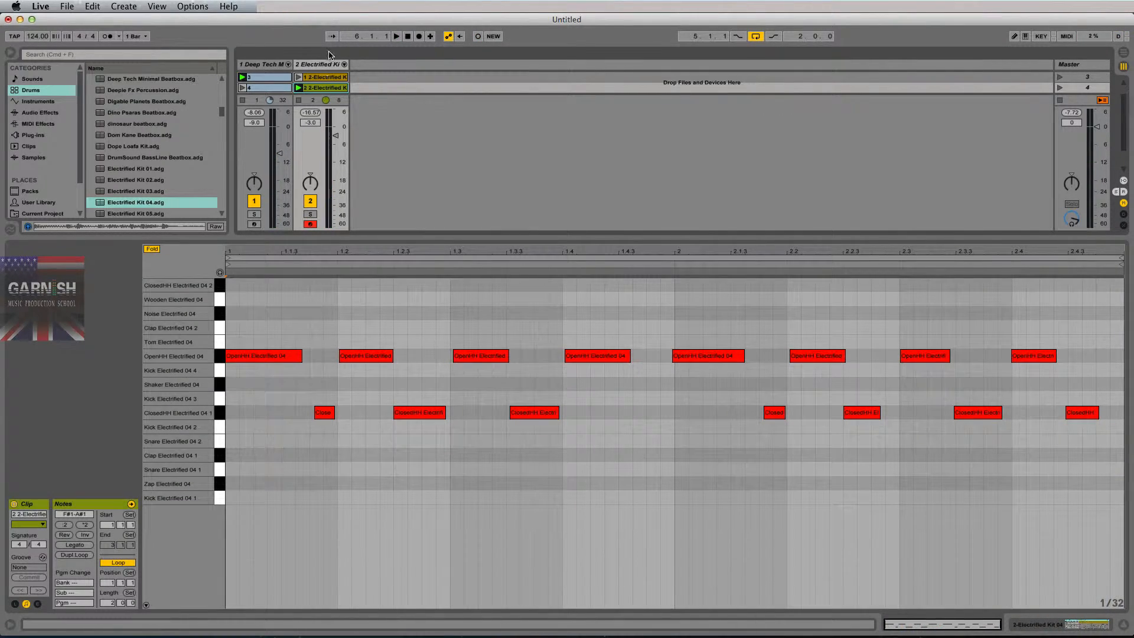
{"action": "key", "text": "BackSpace"}
{"action": "left_click", "coordinate": [324, 77]}
- Overdub Kick Electrified 04 4 hits through the first half of the Zap and hi-hat clip
{"action": "left_click", "coordinate": [220, 485]}
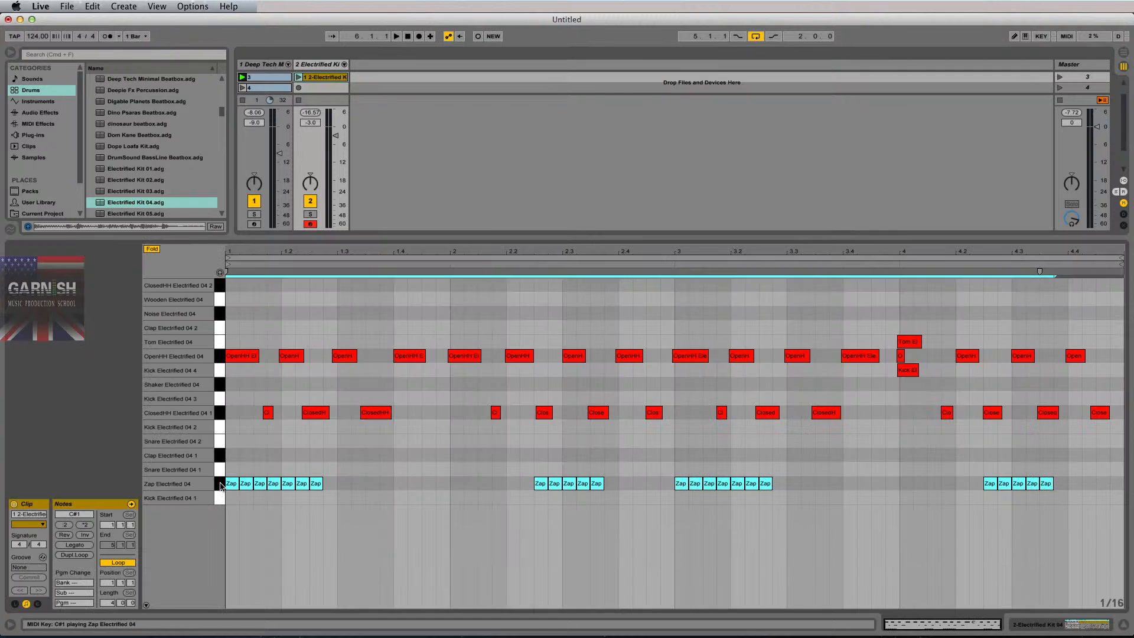
{"action": "left_click", "coordinate": [220, 484]}
{"action": "left_click", "coordinate": [317, 64]}
{"action": "key", "text": "space"}
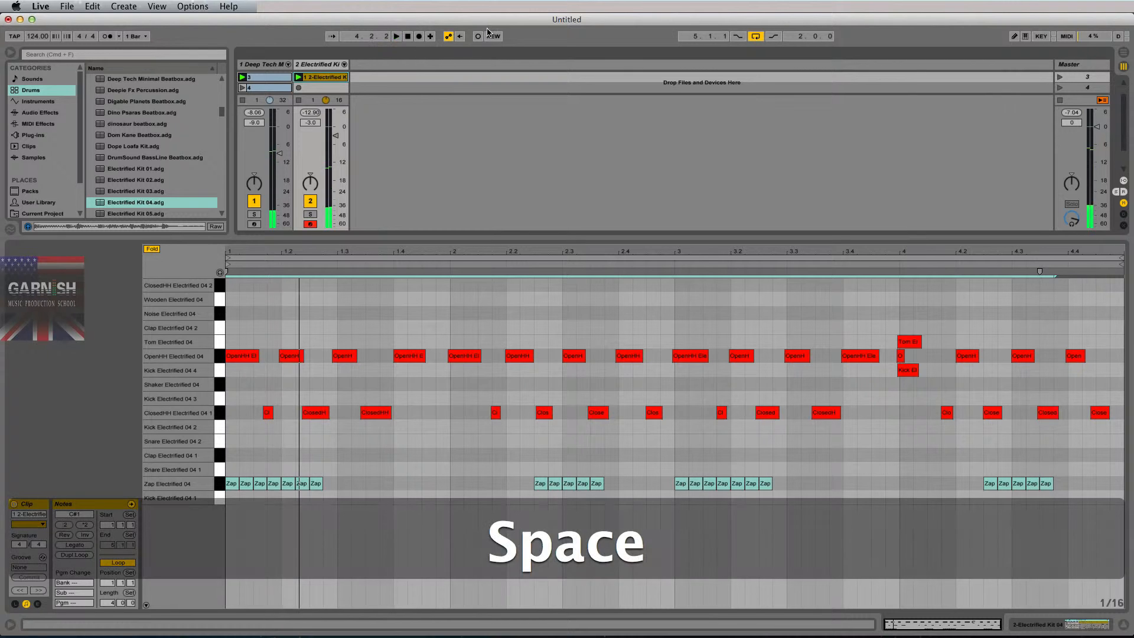
{"action": "left_click", "coordinate": [478, 35]}
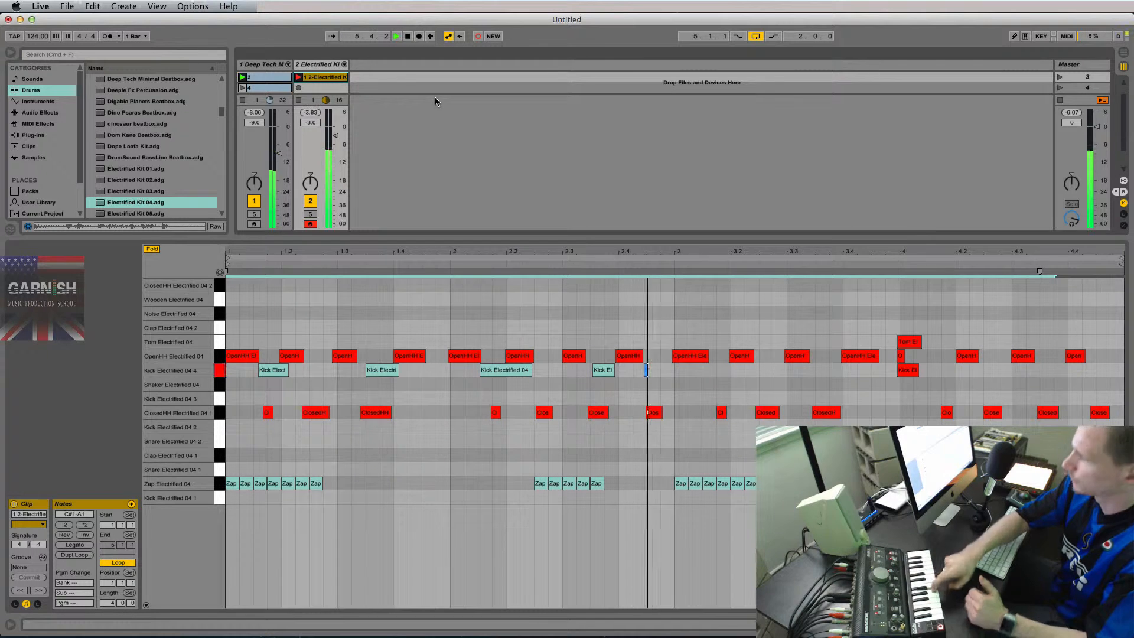
{"action": "key", "text": "space"}
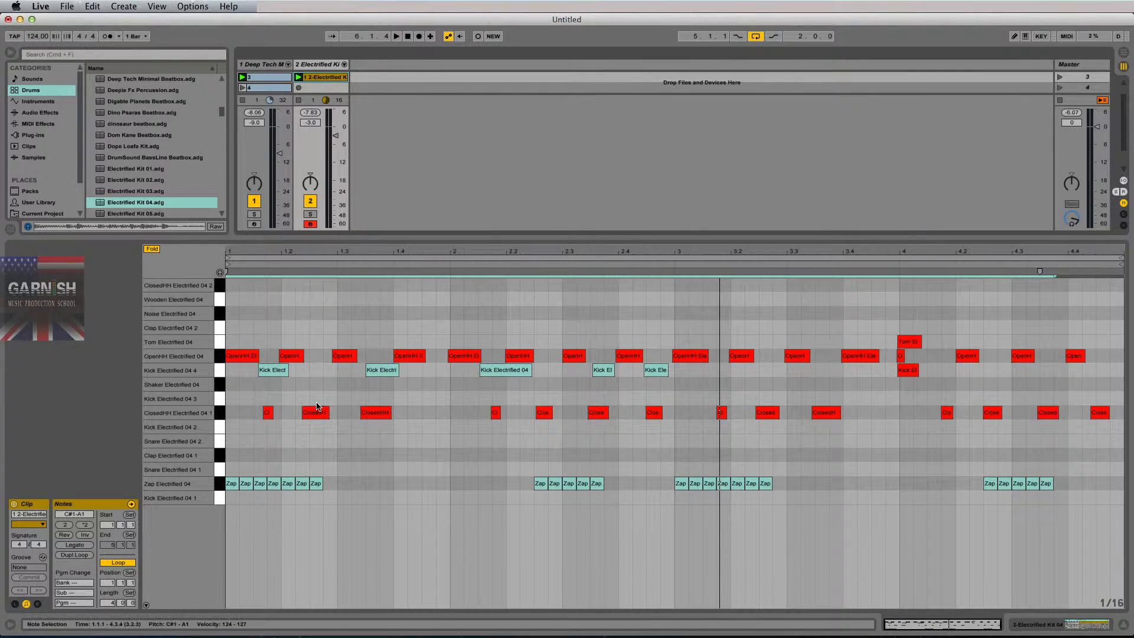
- Delete the Tom Electrified 04 note at bar 4 and all Kick Electrified 04 4 notes in the clip
{"action": "left_click", "coordinate": [909, 344]}
{"action": "key", "text": "BackSpace"}
{"action": "left_click", "coordinate": [907, 371]}
{"action": "key", "text": "BackSpace"}
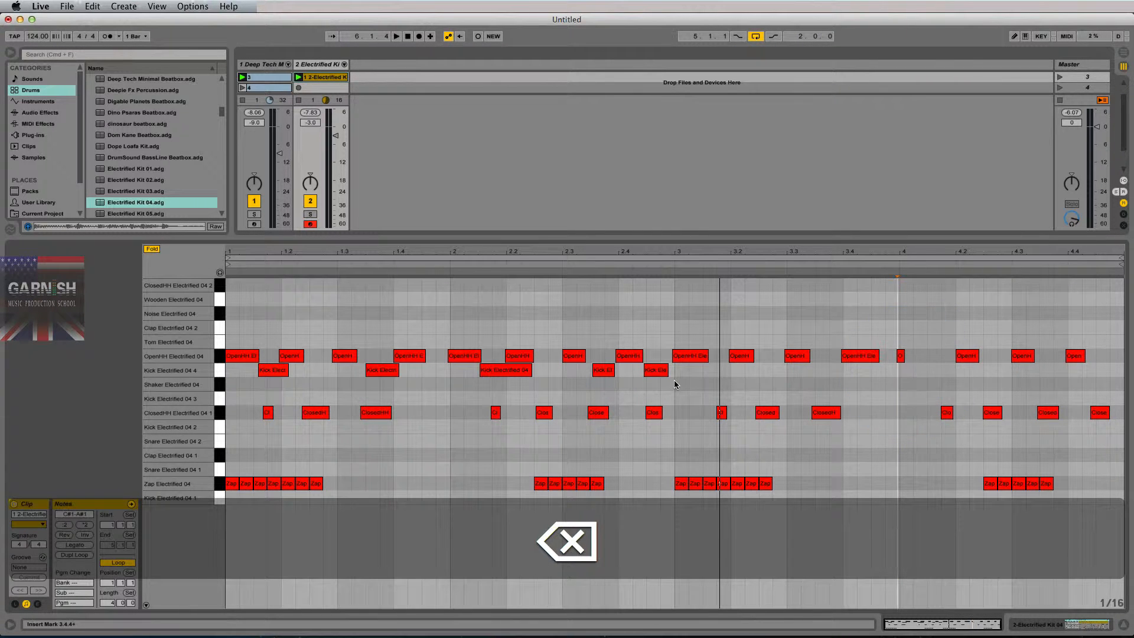
{"action": "left_click", "coordinate": [197, 372]}
{"action": "key", "text": "BackSpace"}
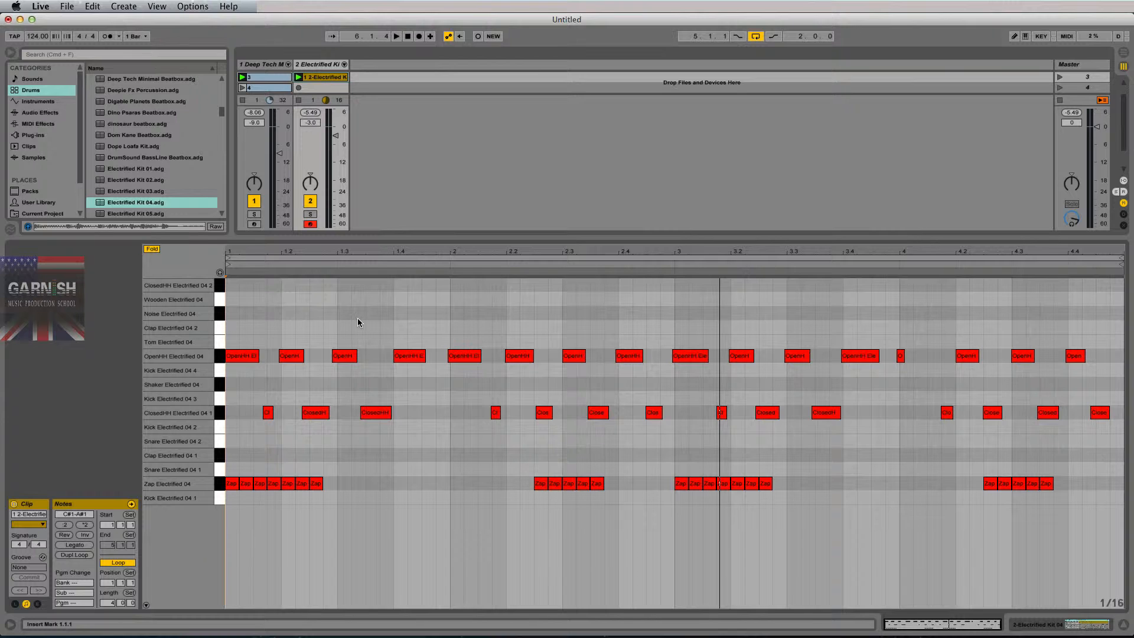
- Overdub a four-bar Kick Electrified 04 4 pattern, with a Tom hit near 3.4 and Kick Electrified 04 3 hits after 4.3
{"action": "key", "text": "space"}
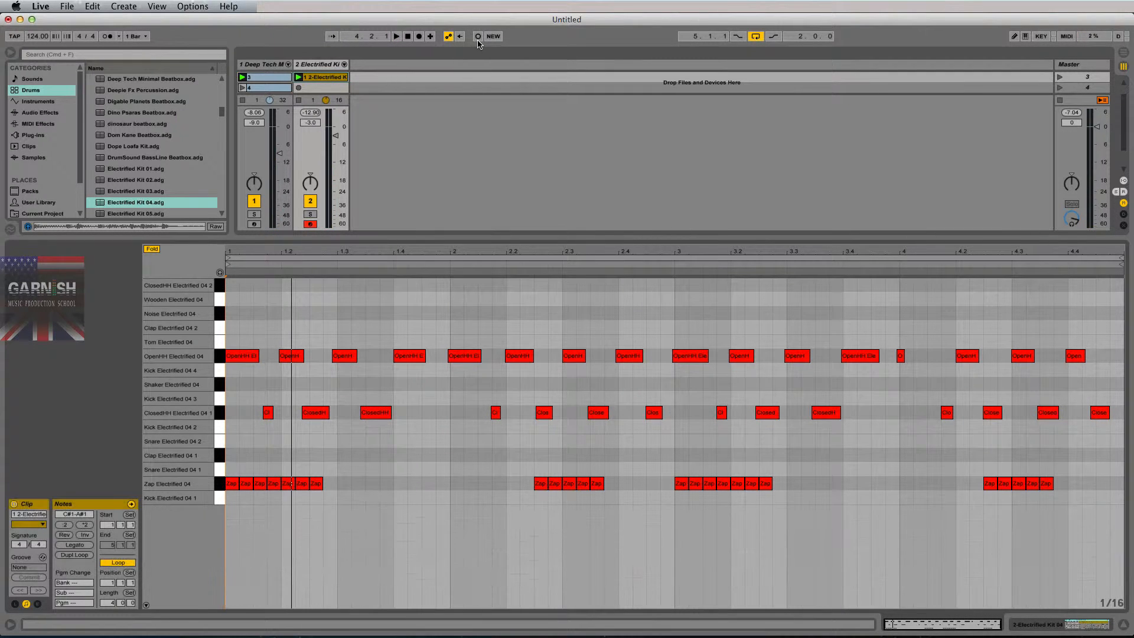
{"action": "left_click", "coordinate": [478, 39]}
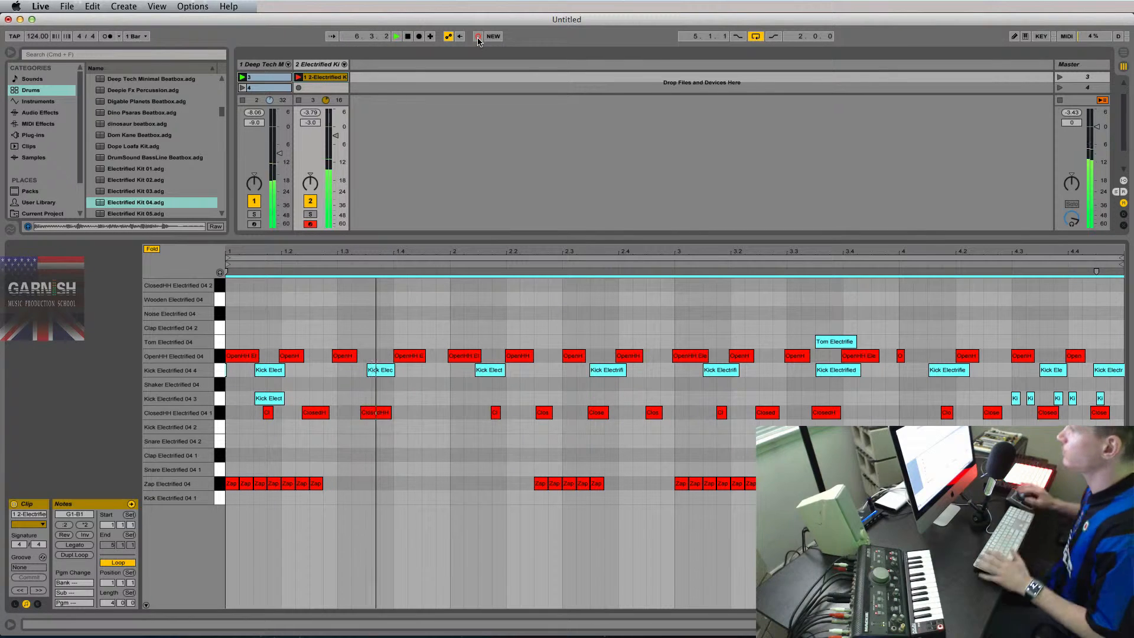
{"action": "key", "text": "space"}
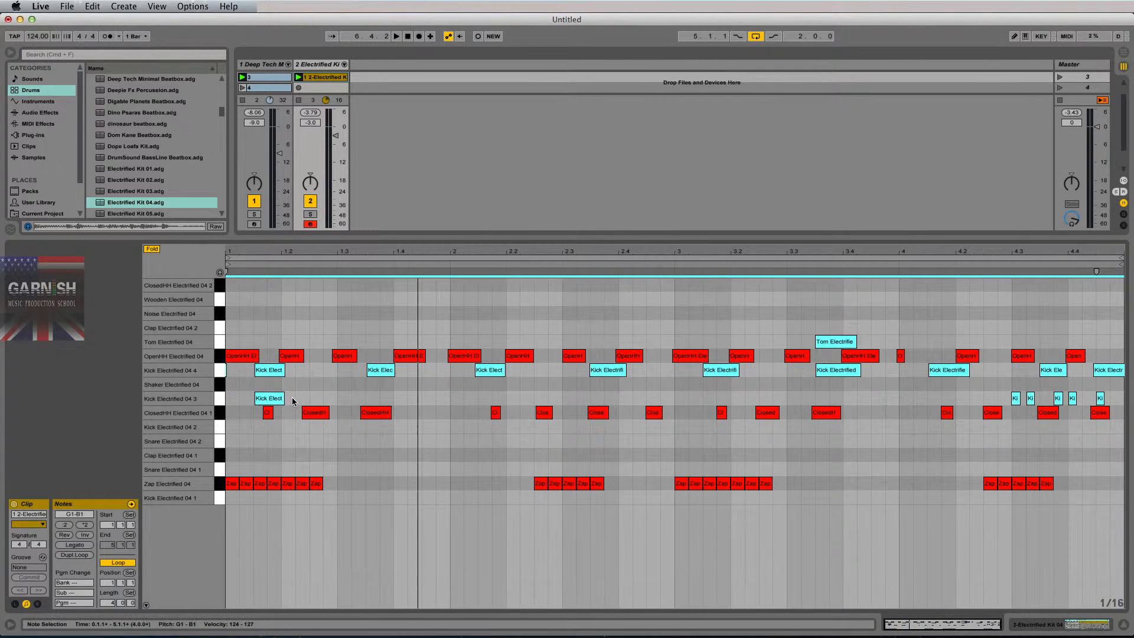
- Delete the stray Kick Electrified 04 3 note in beat 1 and the stray Kick Electrified 04 4 note at the clip start
{"action": "left_click", "coordinate": [278, 398]}
{"action": "key", "text": "BackSpace"}
{"action": "left_click_drag", "start_coordinate": [244, 381], "coordinate": [211, 373]}
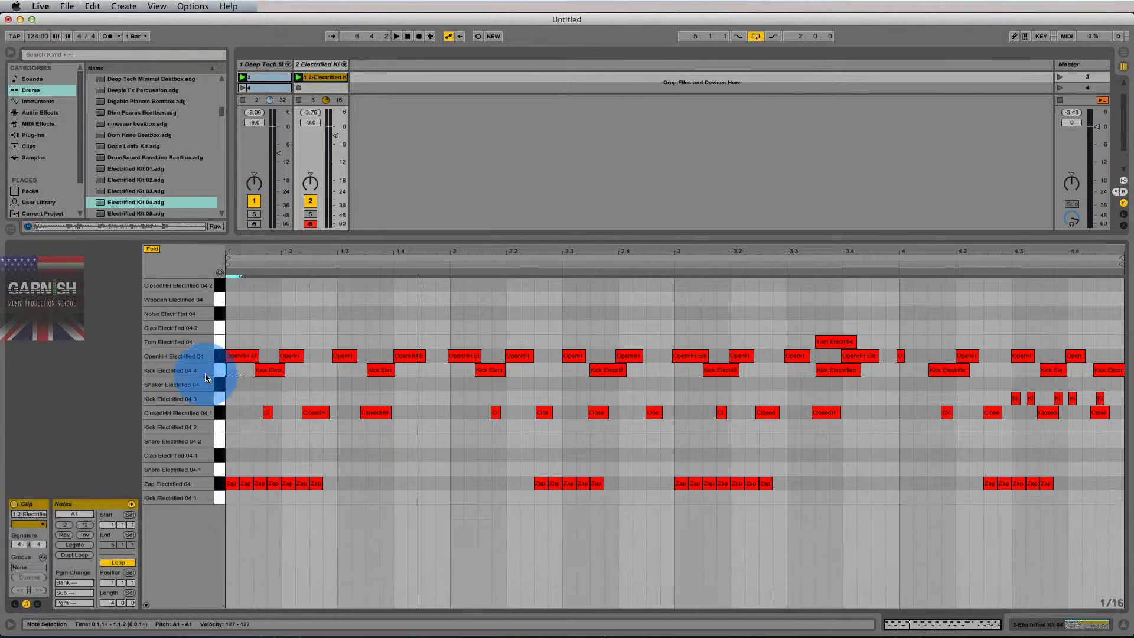
{"action": "key", "text": "BackSpace"}
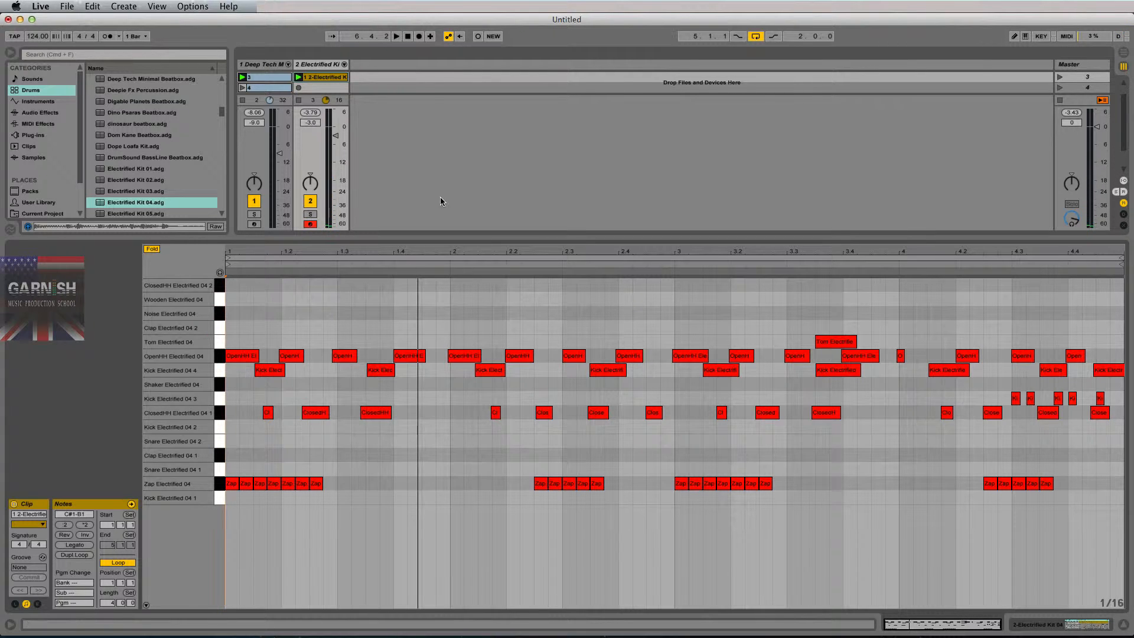
- Overdub ClosedHH Electrified 04 2, Clap Electrified 04 2 and Snare Electrified 04 2 parts across the four-bar clip
{"action": "left_click", "coordinate": [479, 37]}
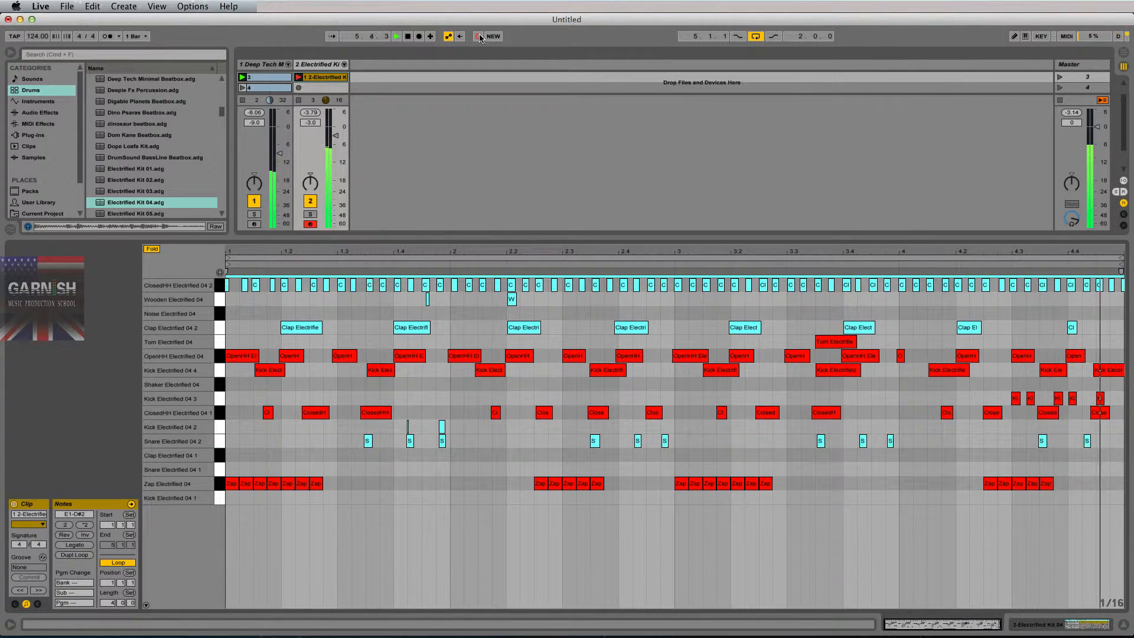
{"action": "key", "text": "space"}
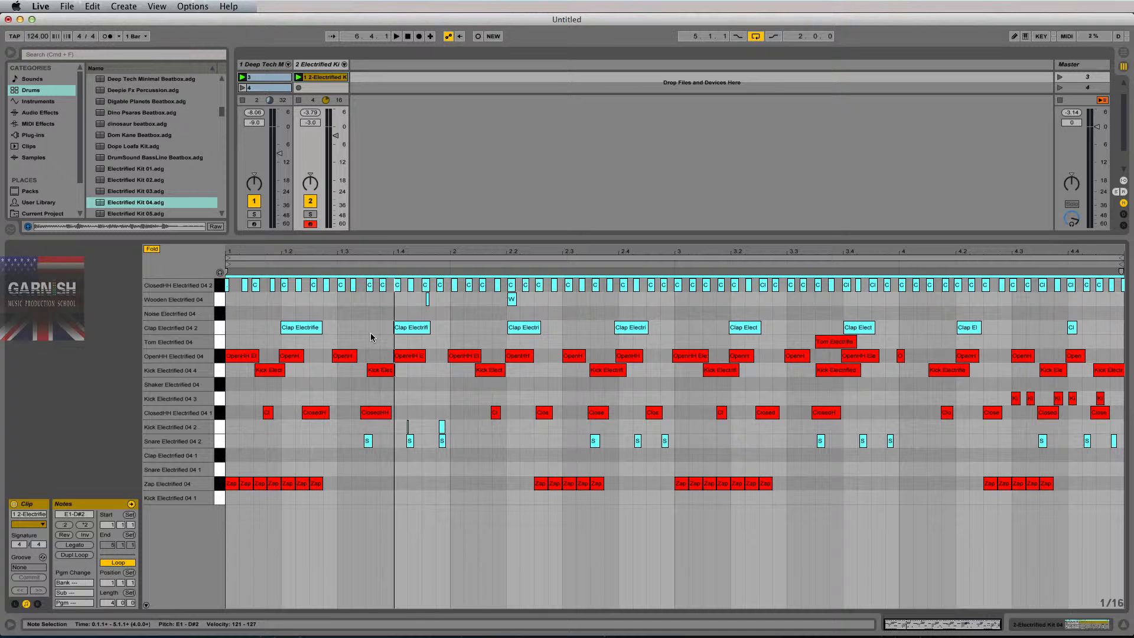
{"action": "left_click", "coordinate": [320, 78]}
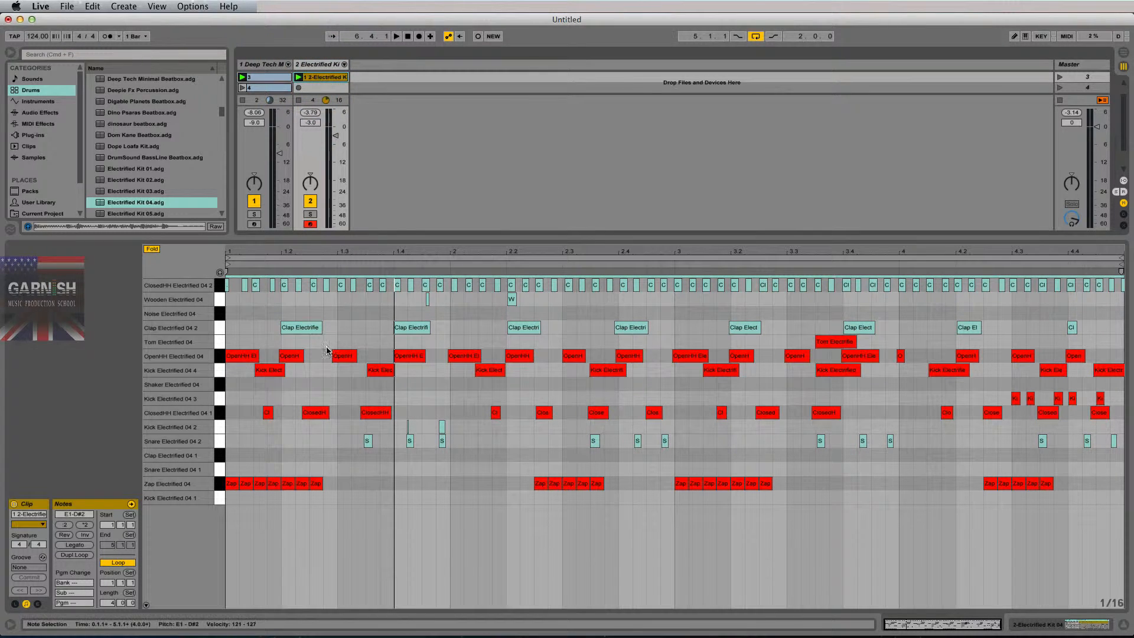
- Delete all Kick Electrified 04 2 and Wooden Electrified 04 notes from the clip
{"action": "left_click", "coordinate": [396, 453]}
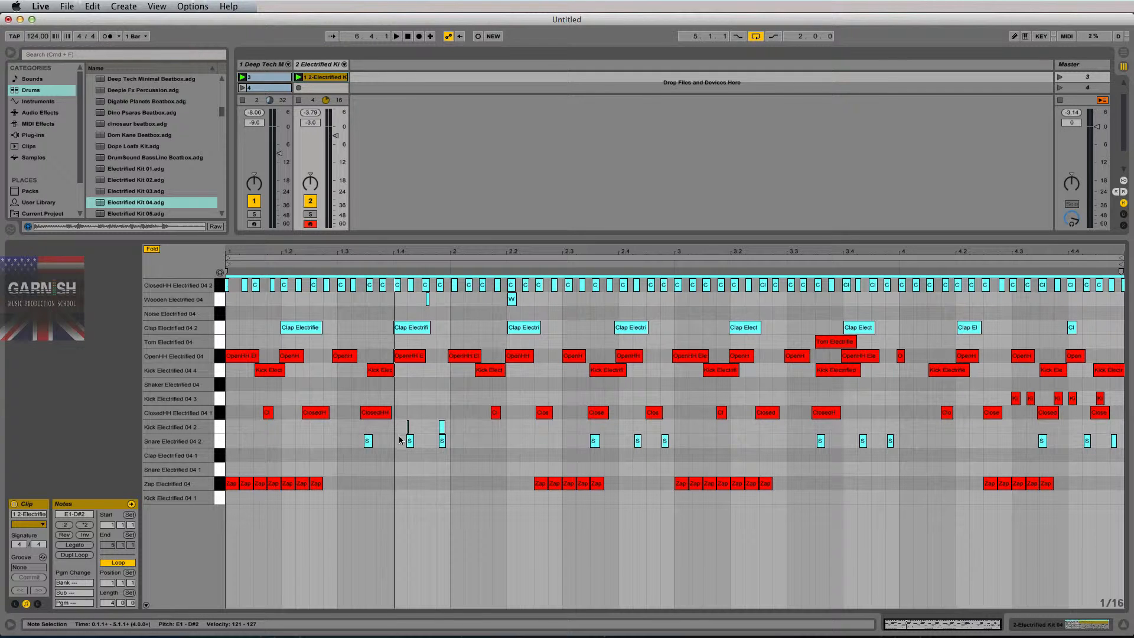
{"action": "left_click", "coordinate": [452, 431]}
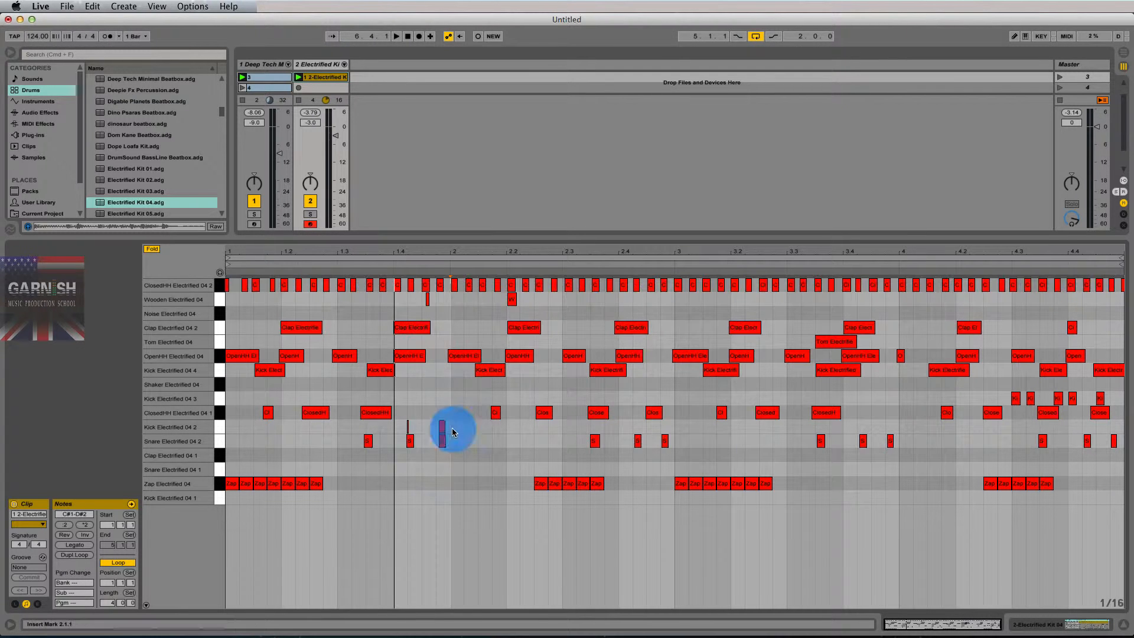
{"action": "left_click", "coordinate": [217, 427]}
{"action": "key", "text": "BackSpace"}
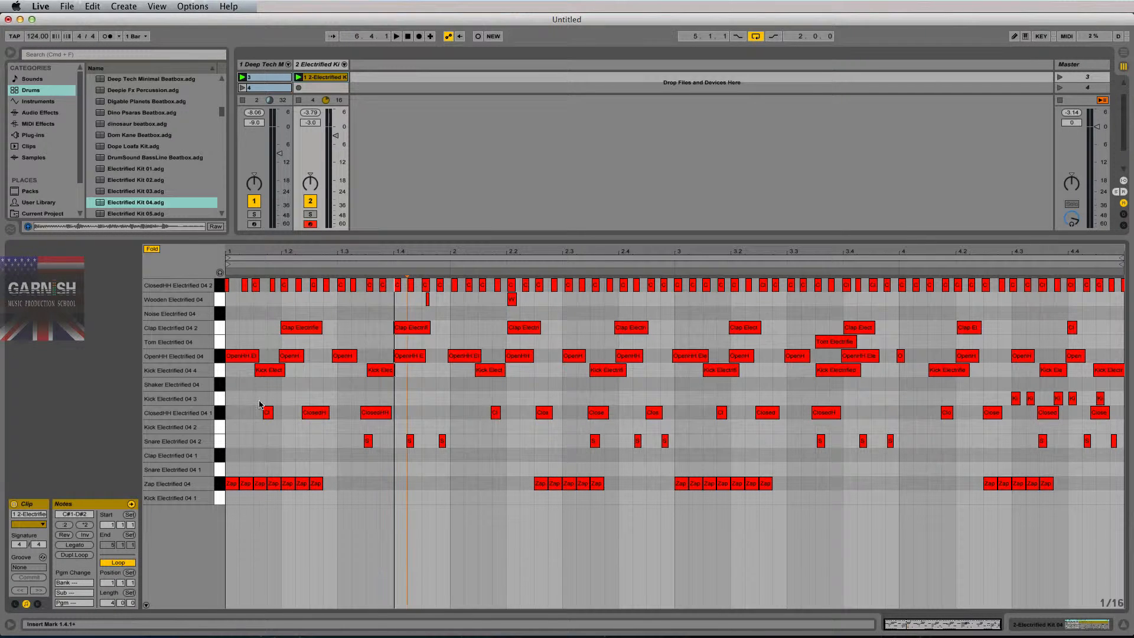
{"action": "left_click", "coordinate": [218, 299]}
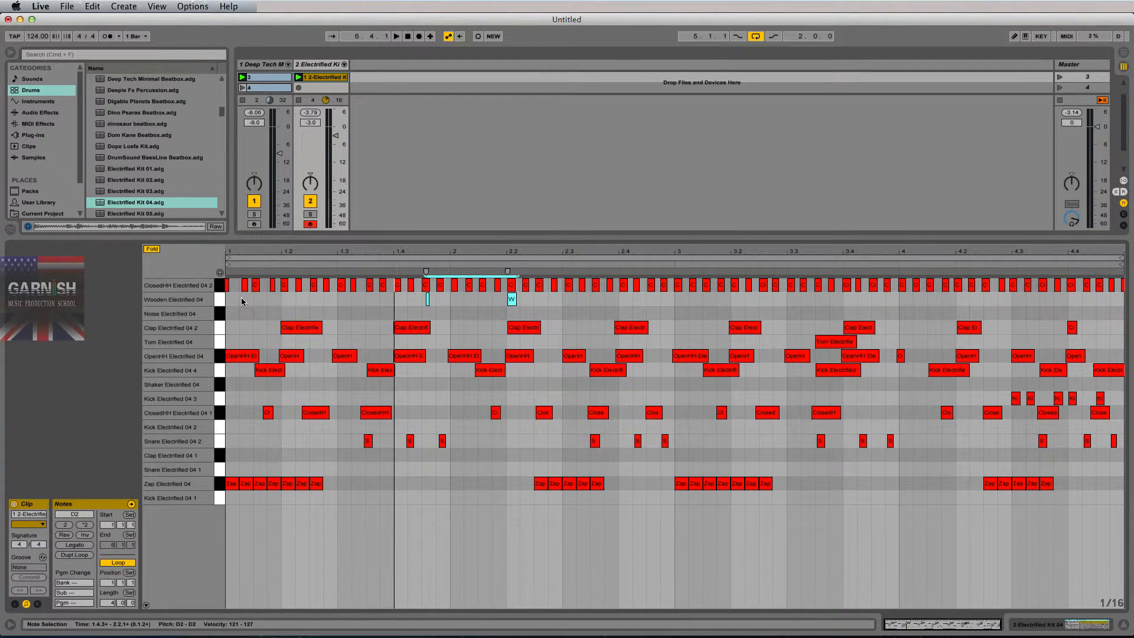
{"action": "key", "text": "BackSpace"}
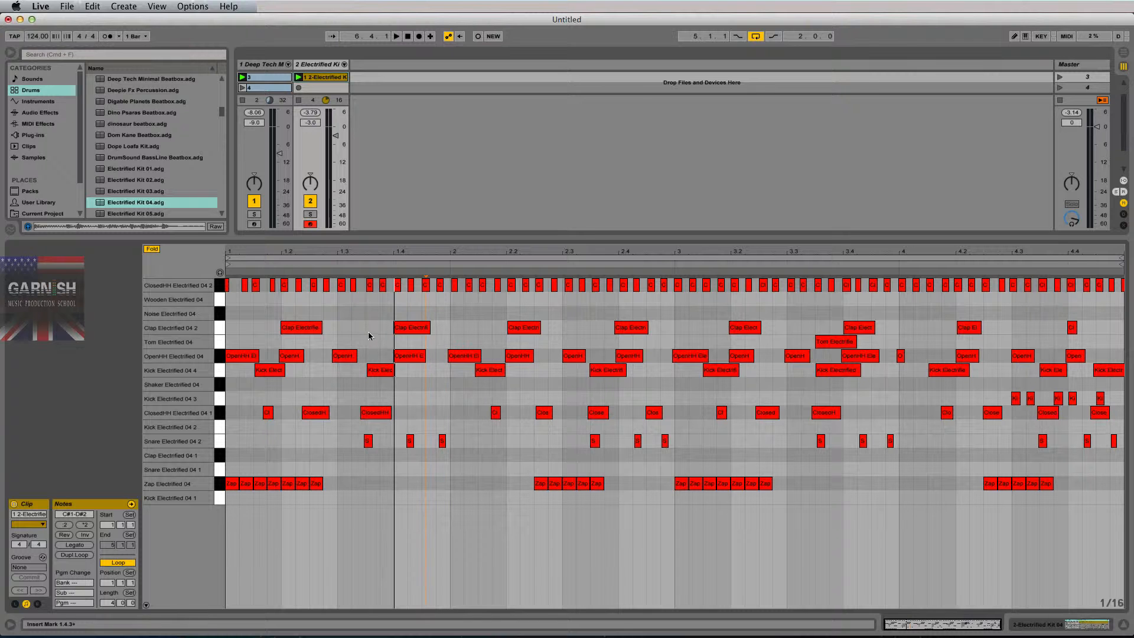
- Open the quantize settings for the layered clip, return to the notes, and quantize all of them
{"action": "right_click", "coordinate": [367, 324]}
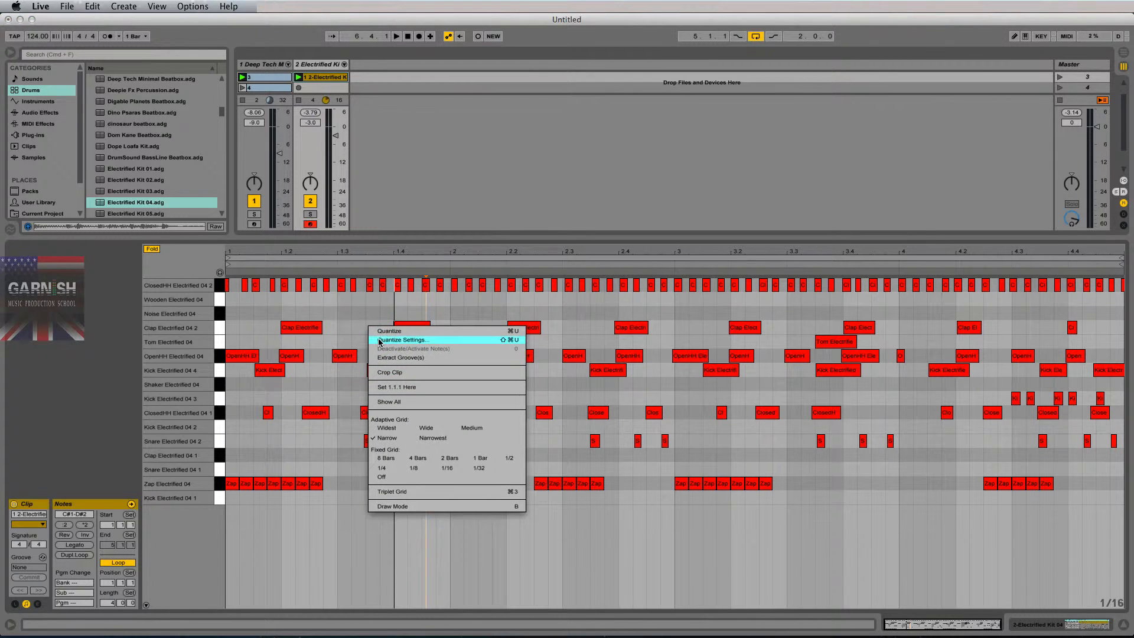
{"action": "left_click", "coordinate": [379, 341]}
{"action": "left_click", "coordinate": [586, 338]}
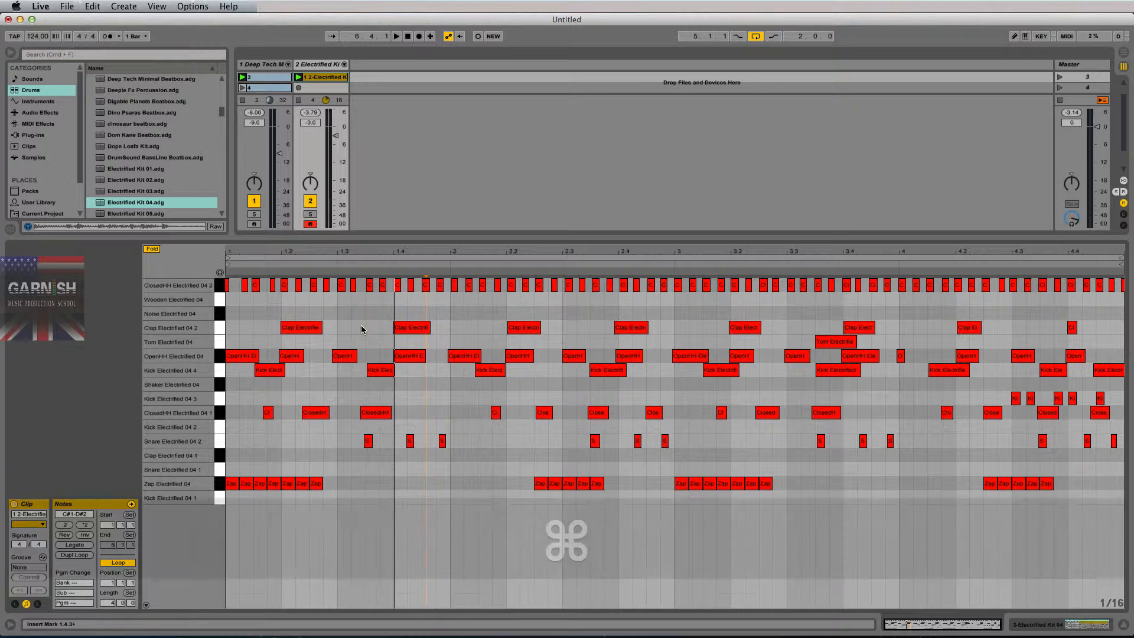
{"action": "key", "text": "super+a"}
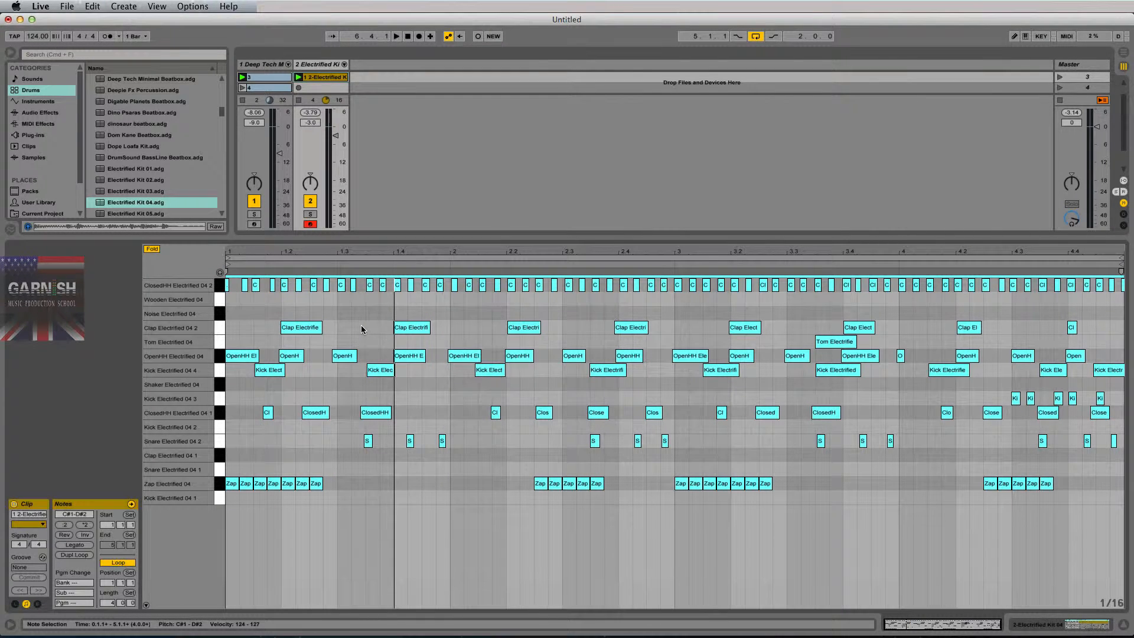
{"action": "key", "text": "super+u"}
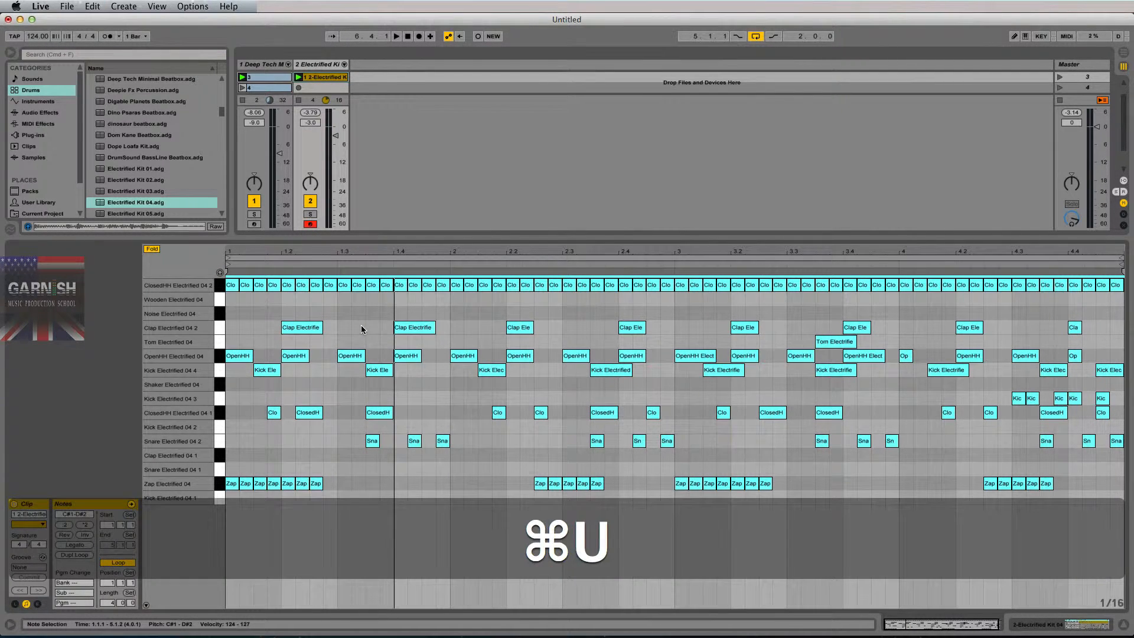
- Undo the quantization and the Wooden note deletion, and redo the deletion so only the unquantized notes are kept
{"action": "key", "text": "super+z"}
{"action": "key", "text": "super+z"}
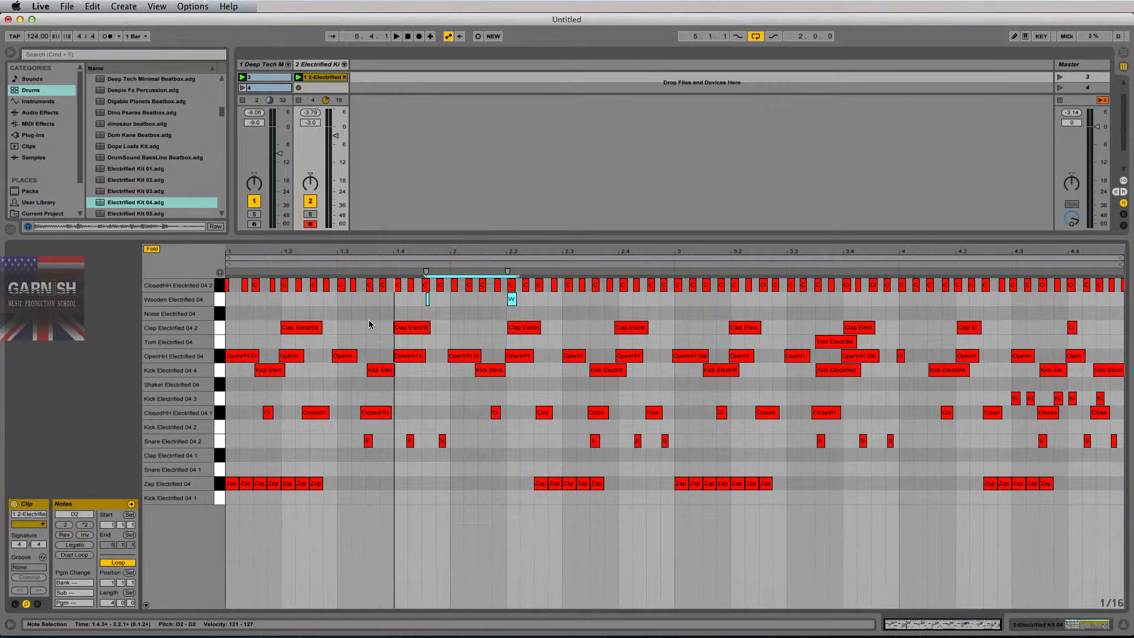
{"action": "key", "text": "super+z"}
{"action": "key", "text": "shift+super+z"}
{"action": "key", "text": "shift+super+z"}
{"action": "key", "text": "shift+super+z"}
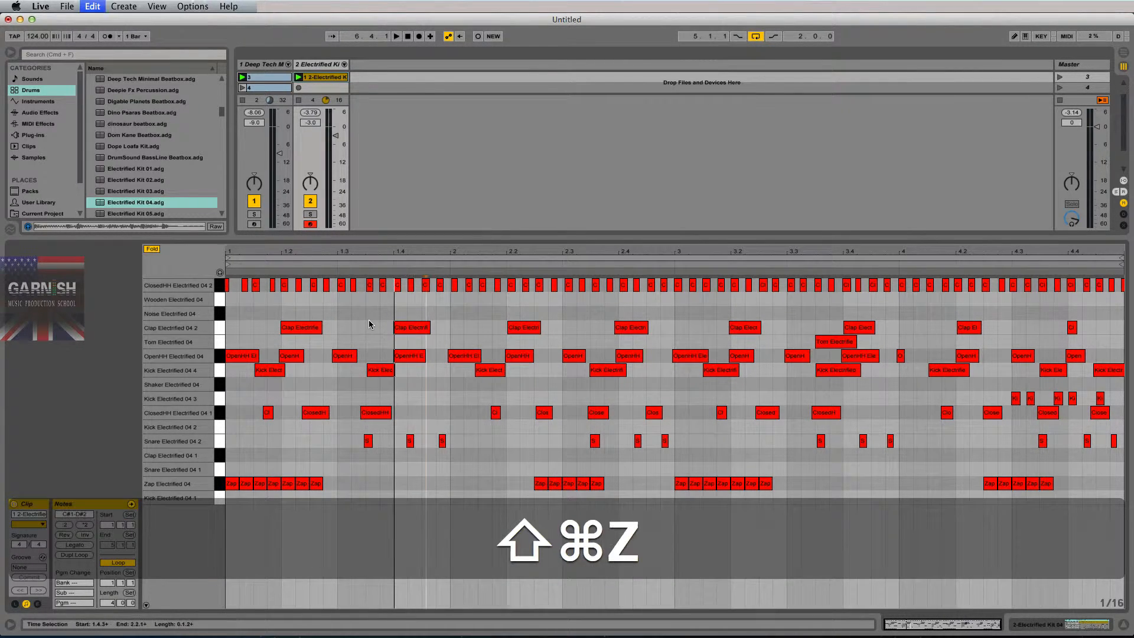
- Quantize all notes of the clip, undo the quantization, and return the insert mark to 1.1.1
{"action": "key", "text": "super+a"}
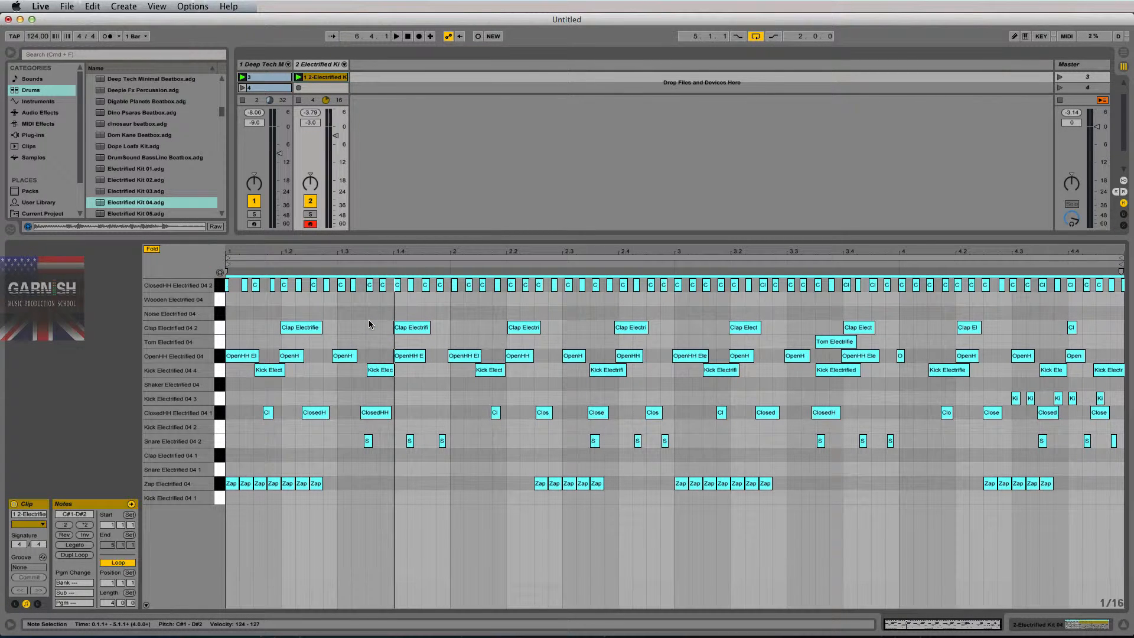
{"action": "key", "text": "super+u"}
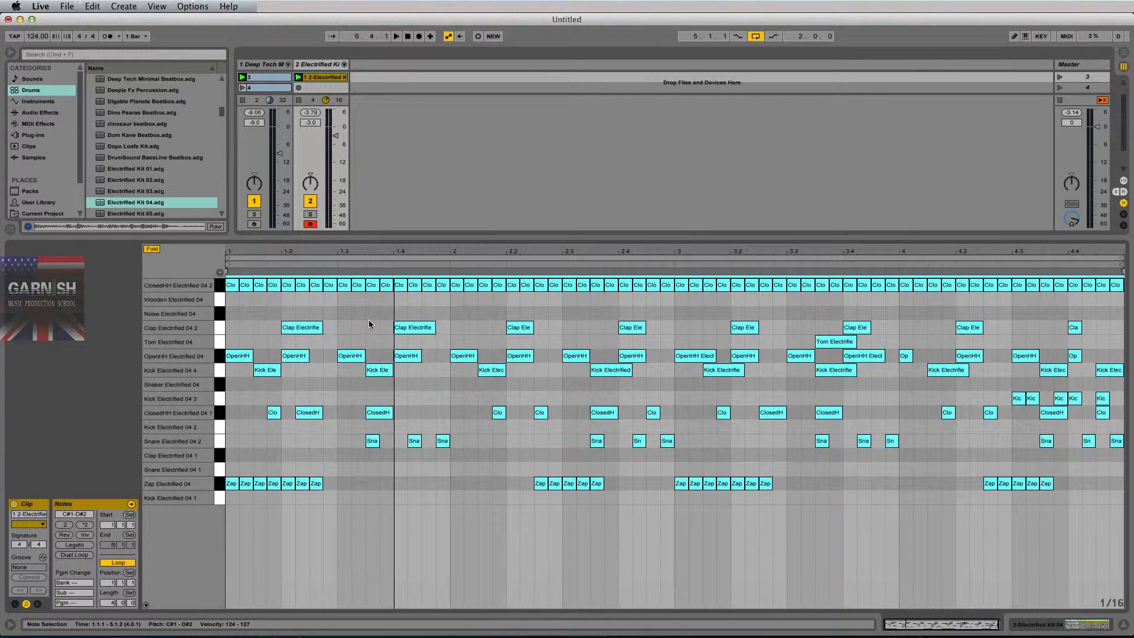
{"action": "left_click", "coordinate": [368, 320]}
{"action": "key", "text": "super+z"}
{"action": "left_click", "coordinate": [361, 313]}
{"action": "key", "text": "Home"}
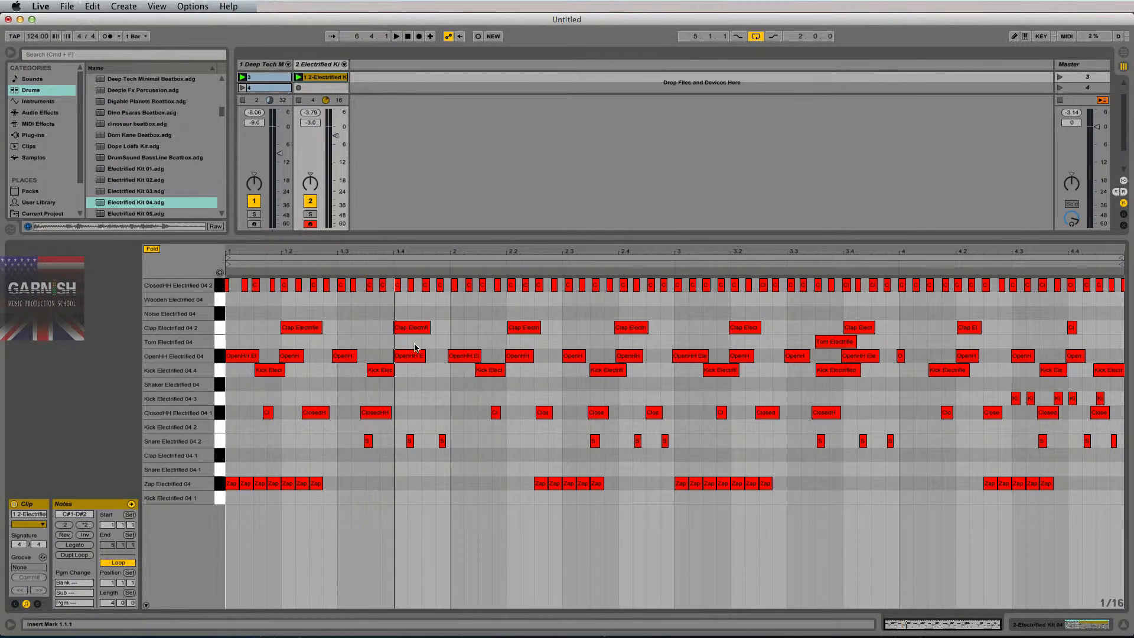
- Quantize all notes of the Electrified Kit 04 clip, check the quantize settings without changing them, and return the insert mark to 1.1.1
{"action": "right_click", "coordinate": [341, 316]}
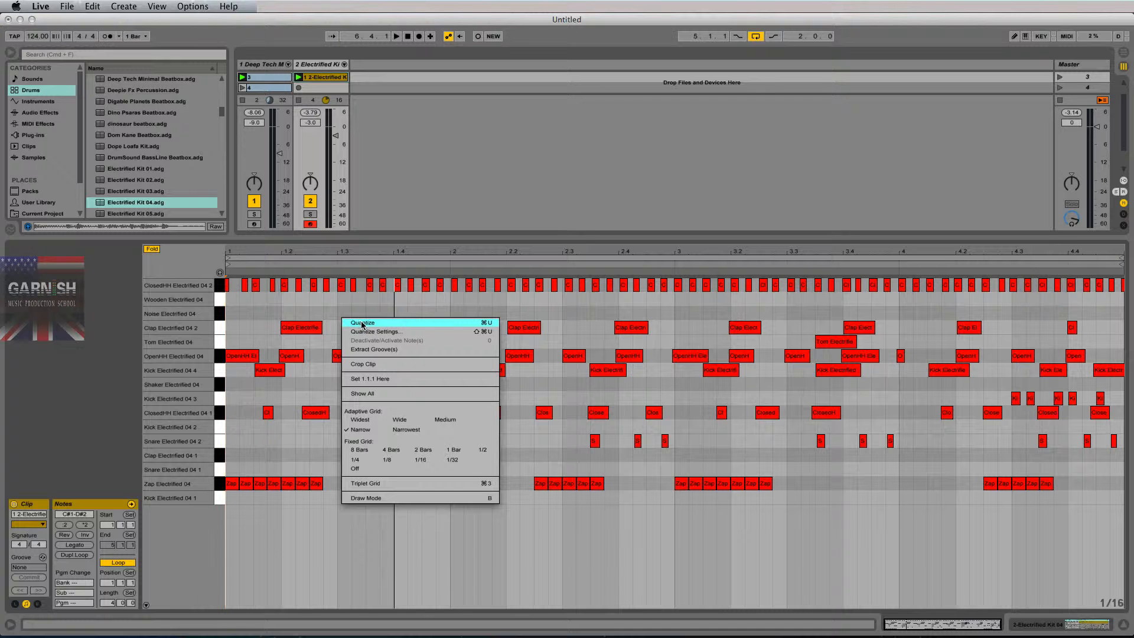
{"action": "left_click", "coordinate": [361, 323]}
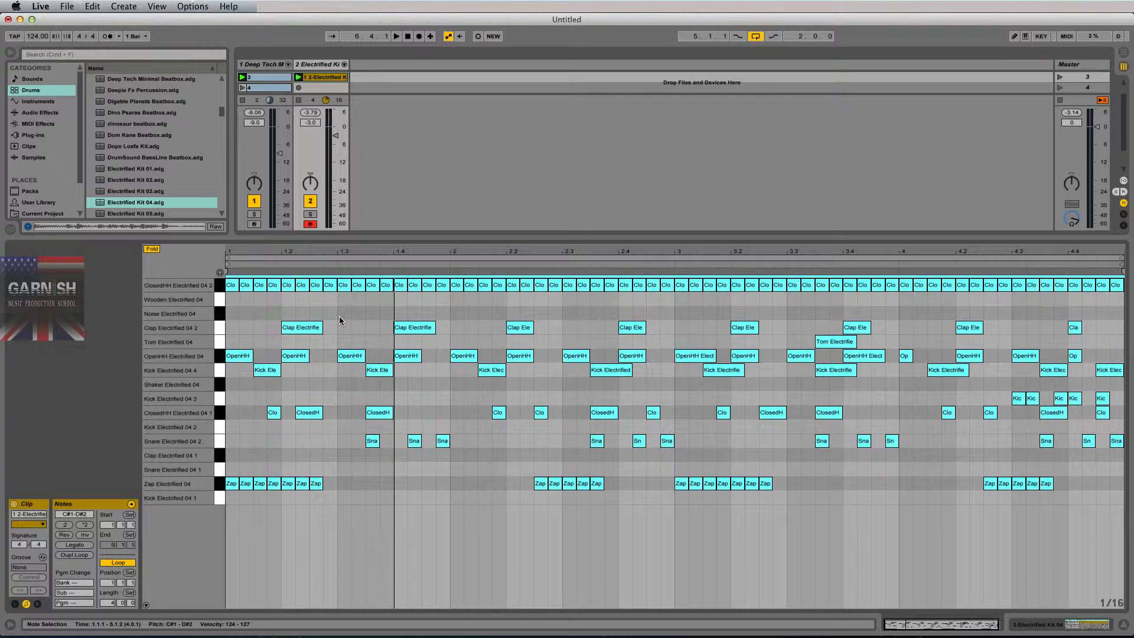
{"action": "right_click", "coordinate": [340, 319]}
{"action": "left_click", "coordinate": [374, 346]}
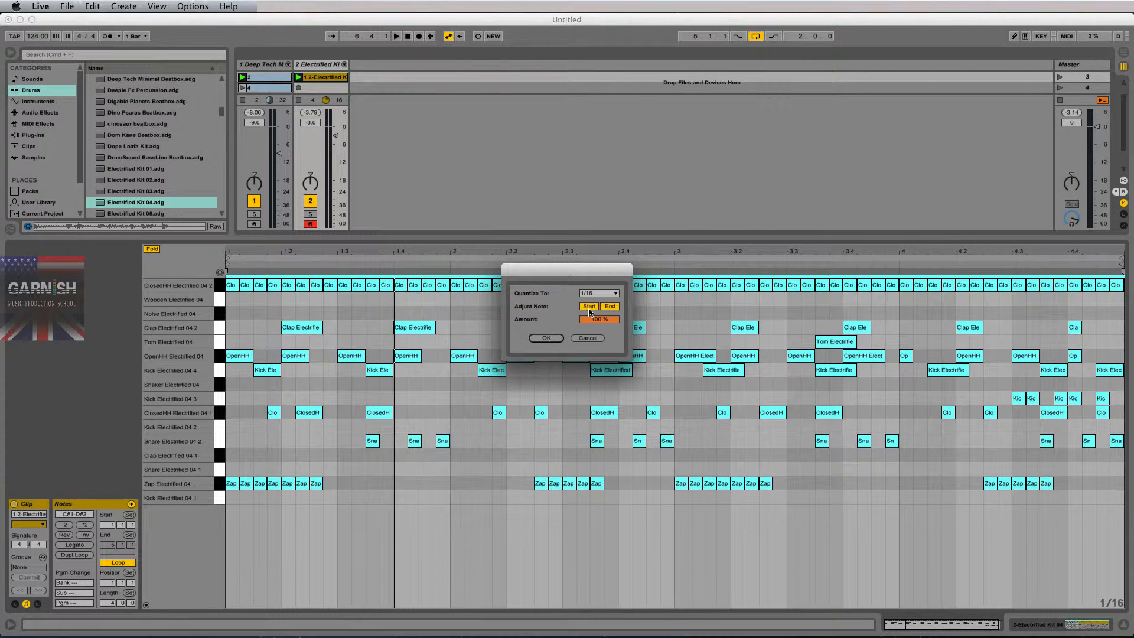
{"action": "left_click", "coordinate": [588, 337]}
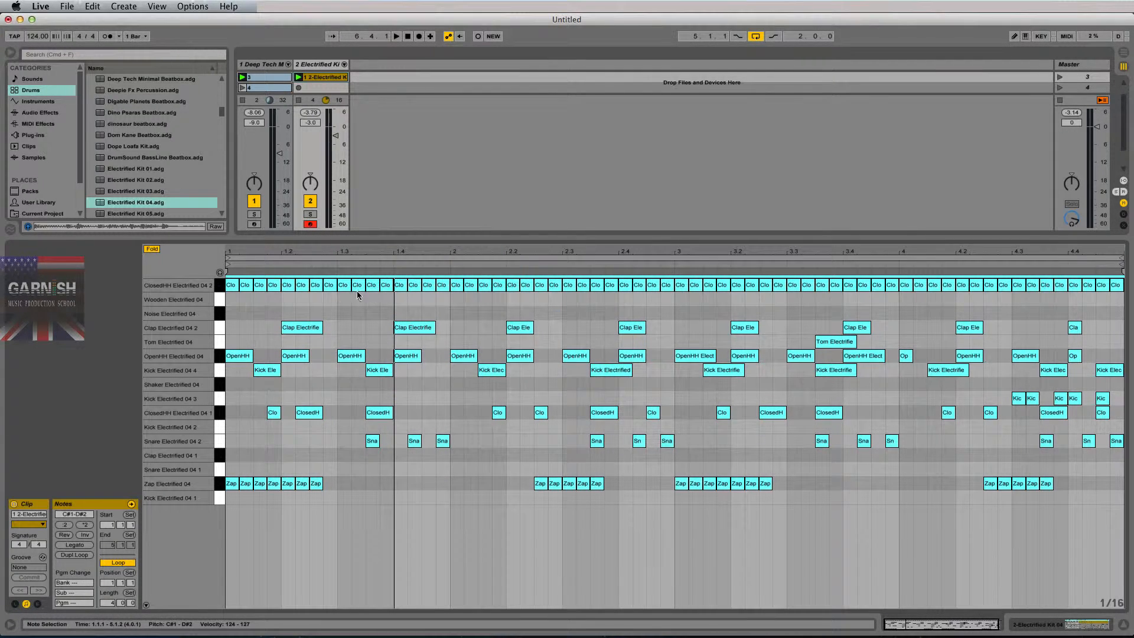
{"action": "left_click", "coordinate": [338, 302]}
{"action": "left_click", "coordinate": [235, 298]}
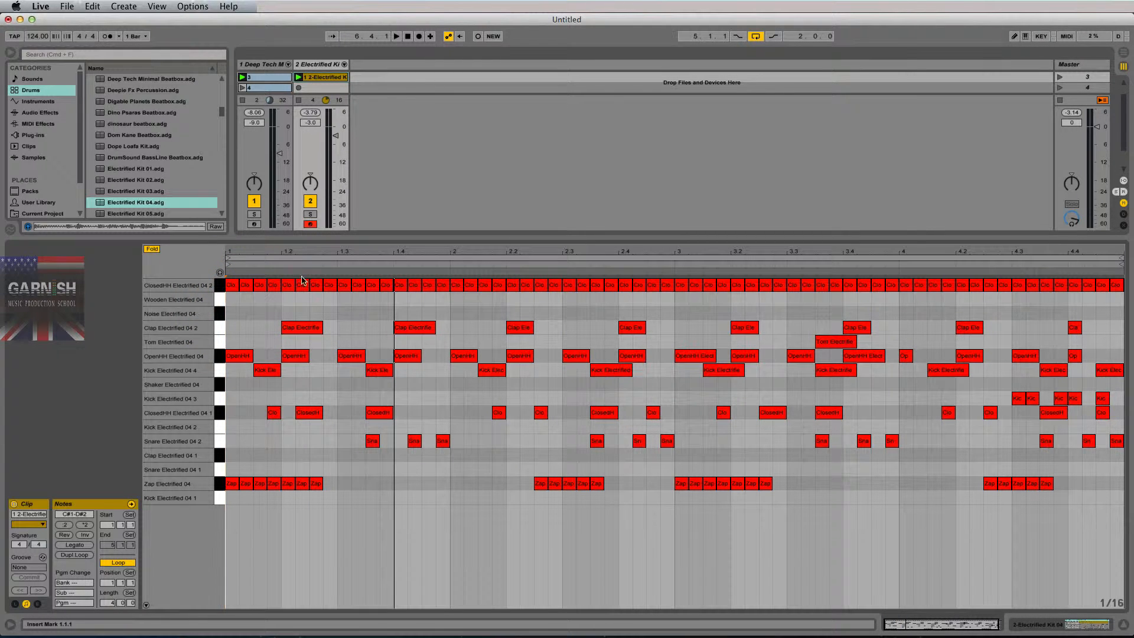
- Balance the track volumes against playback, setting Deep Tech Minimal to -7.0 dB and Electrified Kit 04 to -6.1 dB
{"action": "left_click_drag", "start_coordinate": [335, 136], "coordinate": [333, 137]}
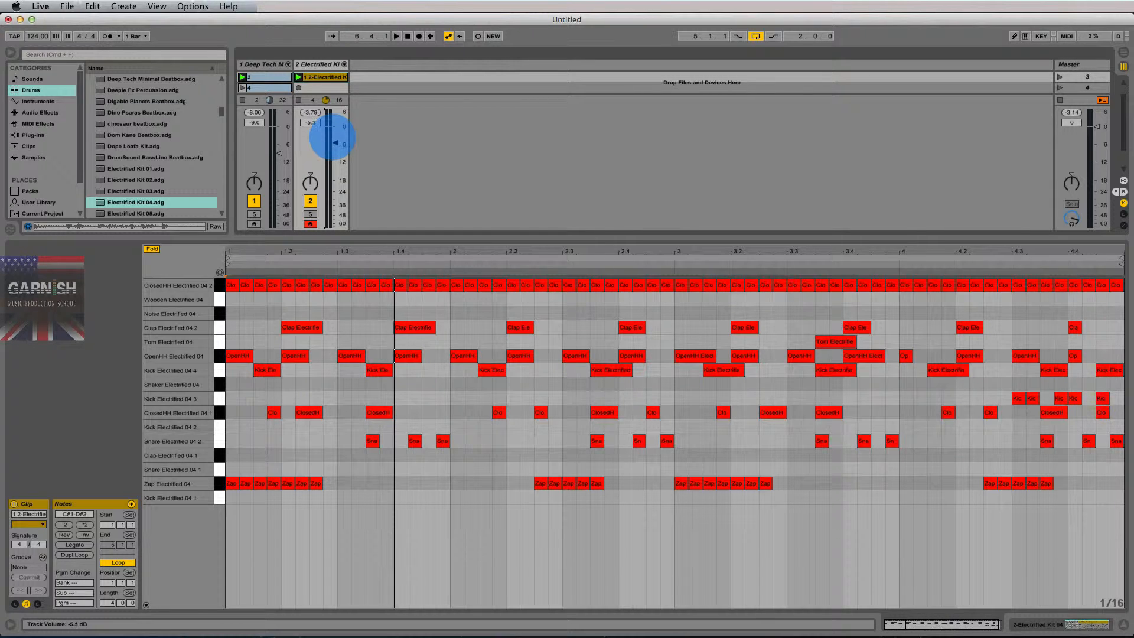
{"action": "left_click_drag", "start_coordinate": [332, 137], "coordinate": [277, 158]}
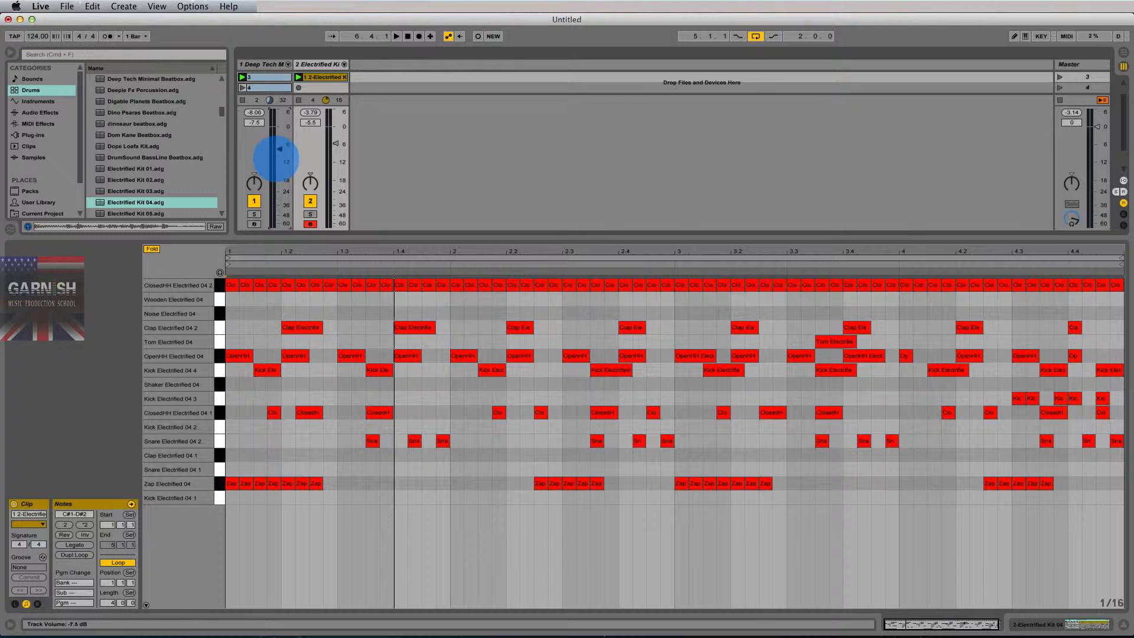
{"action": "key", "text": "space"}
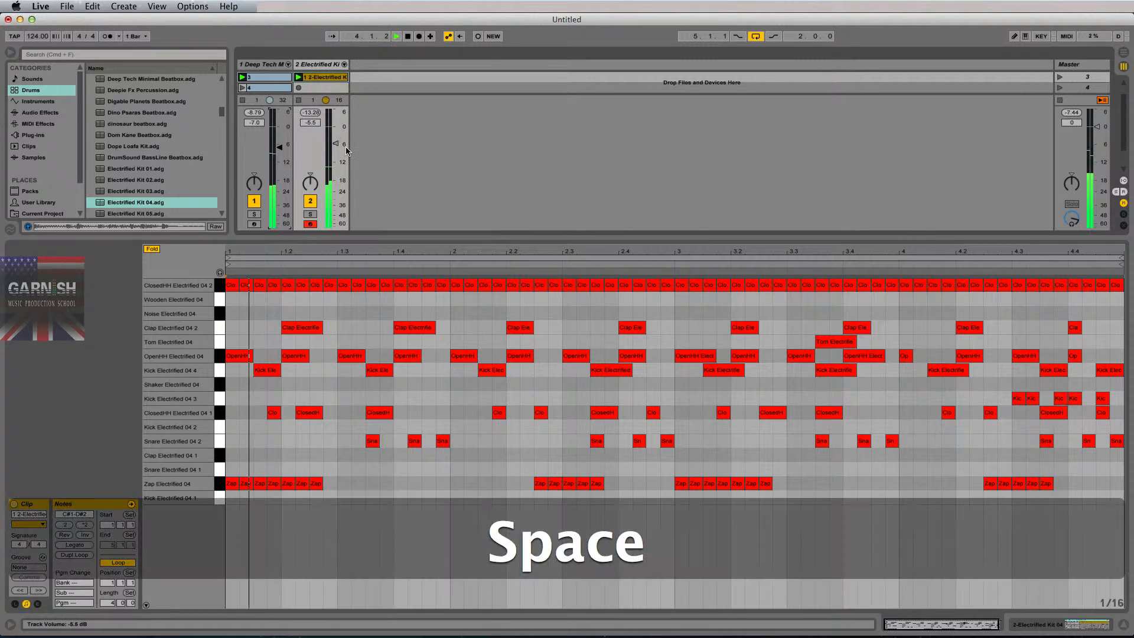
{"action": "left_click_drag", "start_coordinate": [336, 143], "coordinate": [336, 148]}
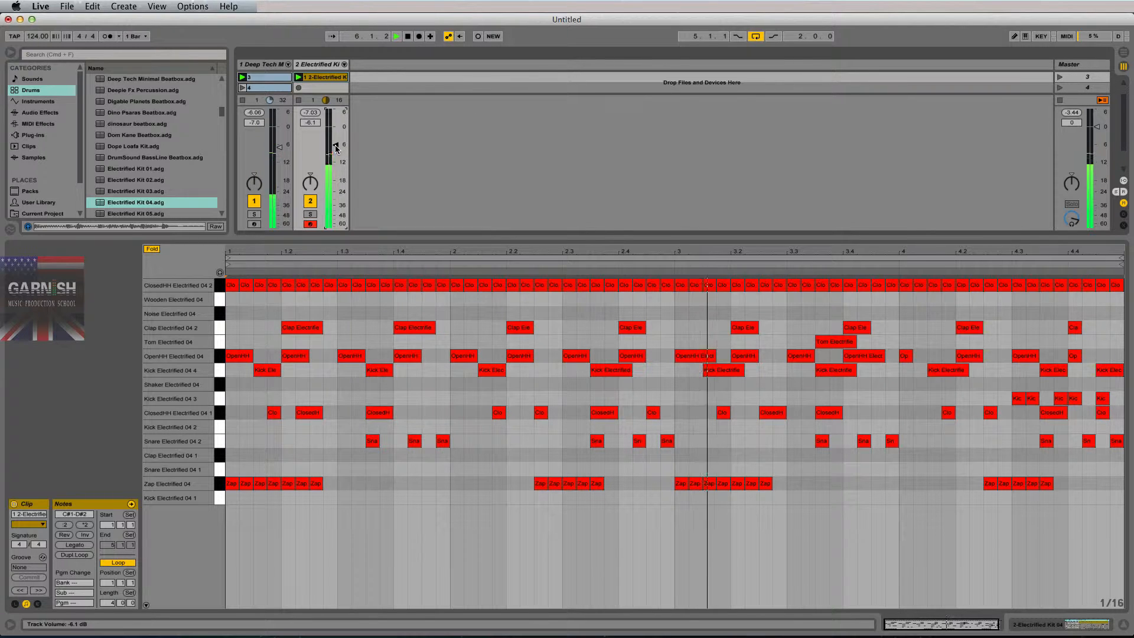
- Enlarge the Session View area, stop playback, and deactivate all ClosedHH Electrified 04 2 notes in the clip
{"action": "left_click_drag", "start_coordinate": [434, 236], "coordinate": [440, 314]}
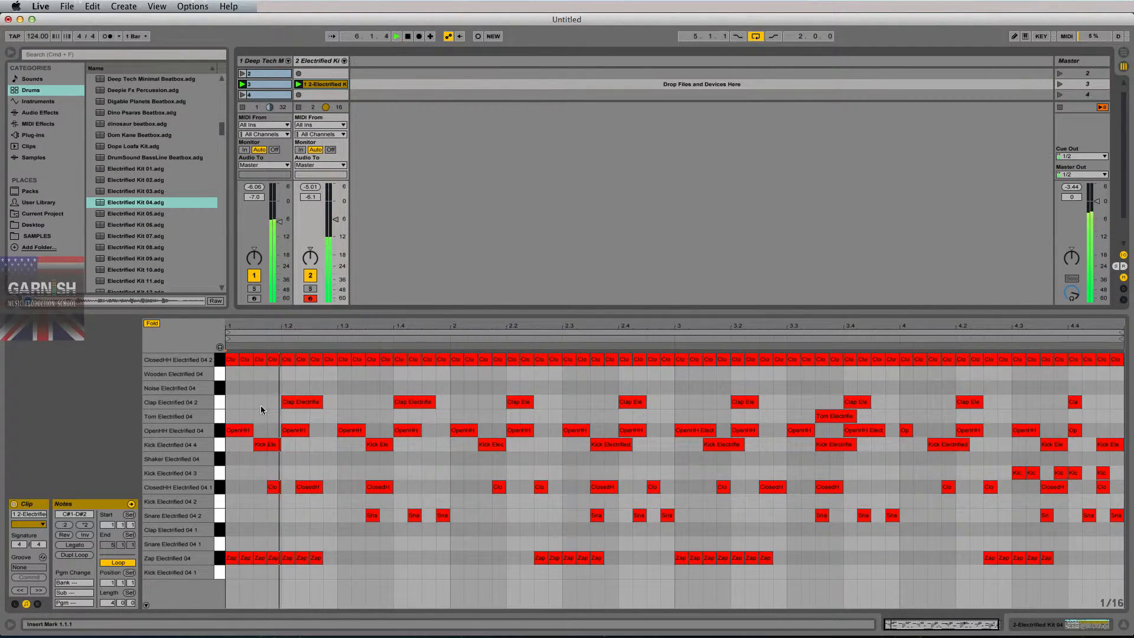
{"action": "left_click", "coordinate": [222, 362]}
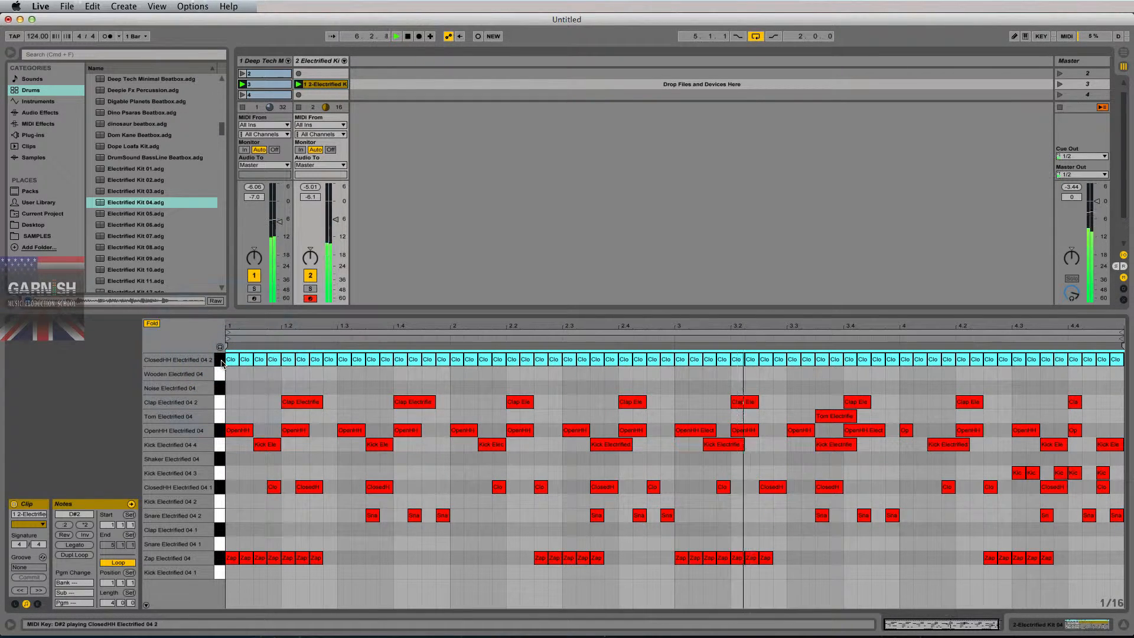
{"action": "key", "text": "space"}
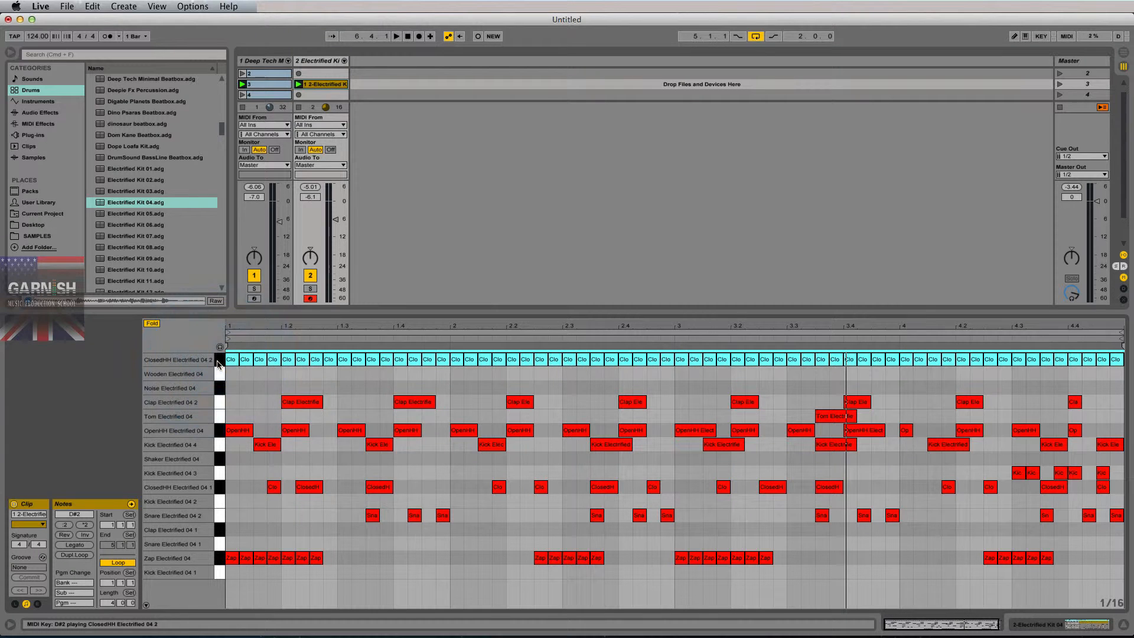
{"action": "left_click", "coordinate": [219, 364]}
{"action": "left_click", "coordinate": [219, 361]}
{"action": "key", "text": "0"}
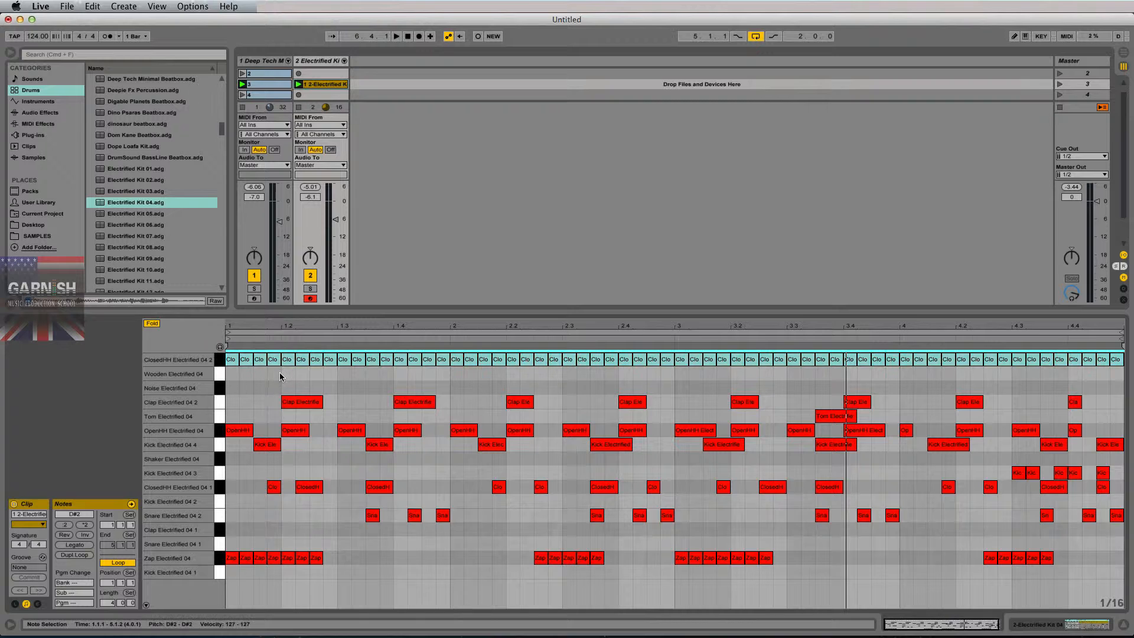
{"action": "left_click", "coordinate": [343, 360]}
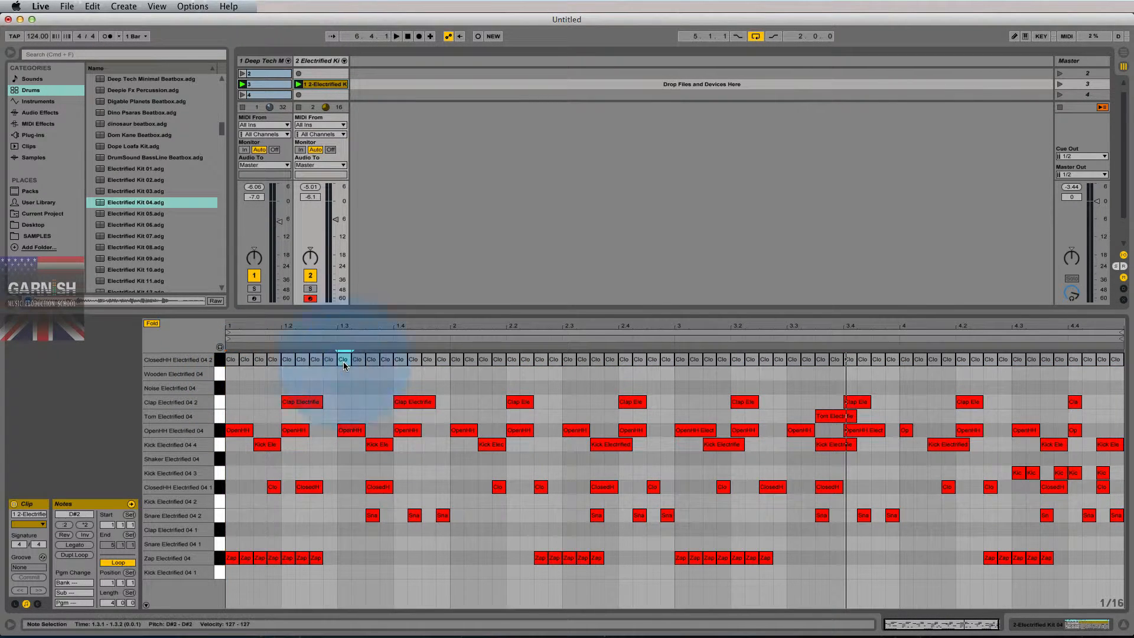
{"action": "left_click", "coordinate": [230, 386]}
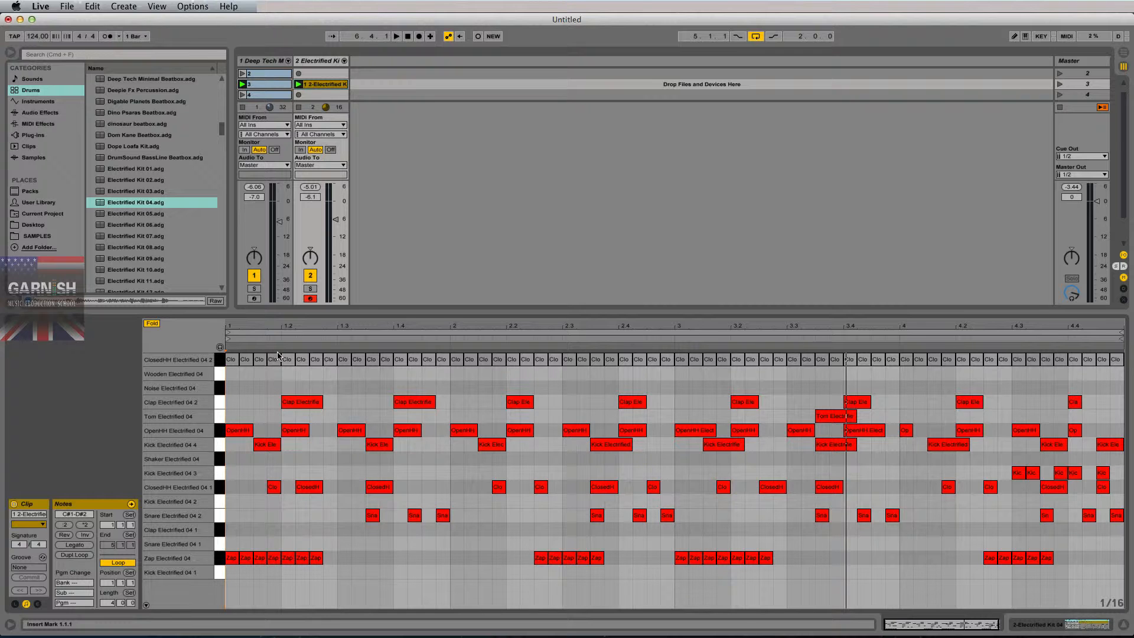
- Play the clip briefly and deactivate all Zap Electrified 04 notes, then audition again and deactivate all Snare Electrified 04 2 notes
{"action": "key", "text": "space"}
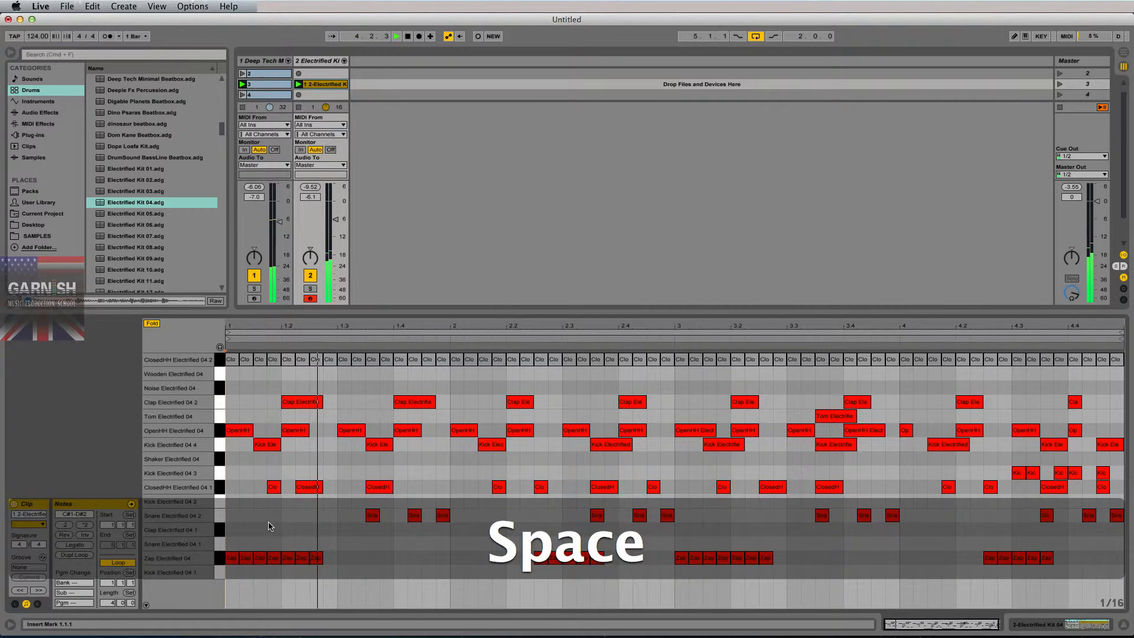
{"action": "key", "text": "space"}
{"action": "left_click", "coordinate": [219, 558]}
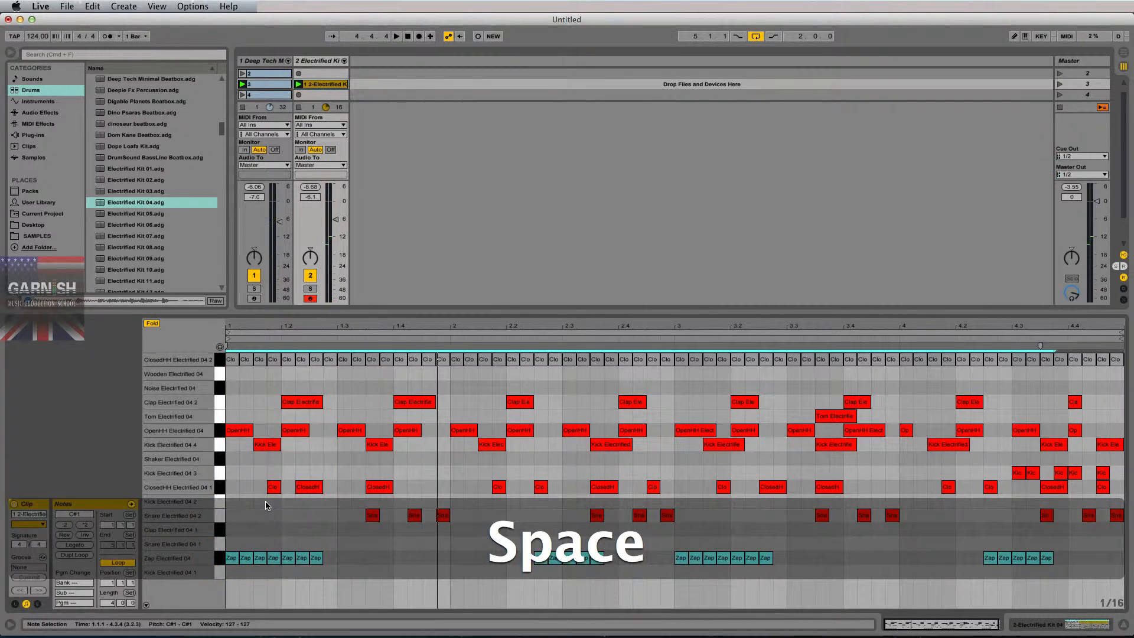
{"action": "key", "text": "0"}
{"action": "left_click", "coordinate": [235, 375]}
{"action": "key", "text": "space"}
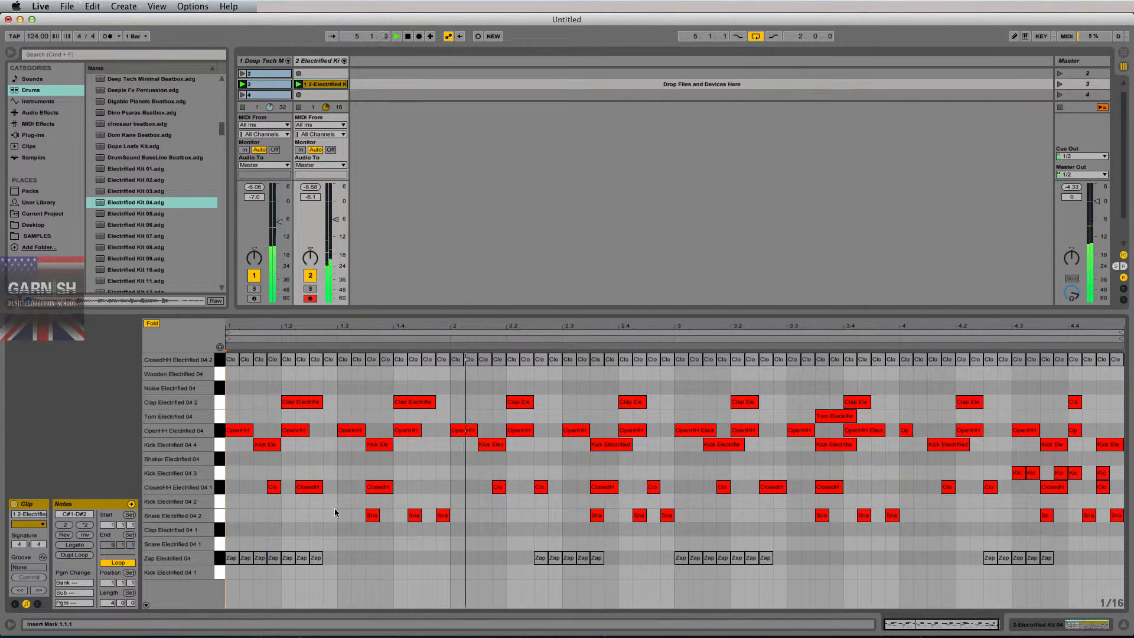
{"action": "key", "text": "space"}
{"action": "left_click", "coordinate": [219, 518]}
{"action": "key", "text": "0"}
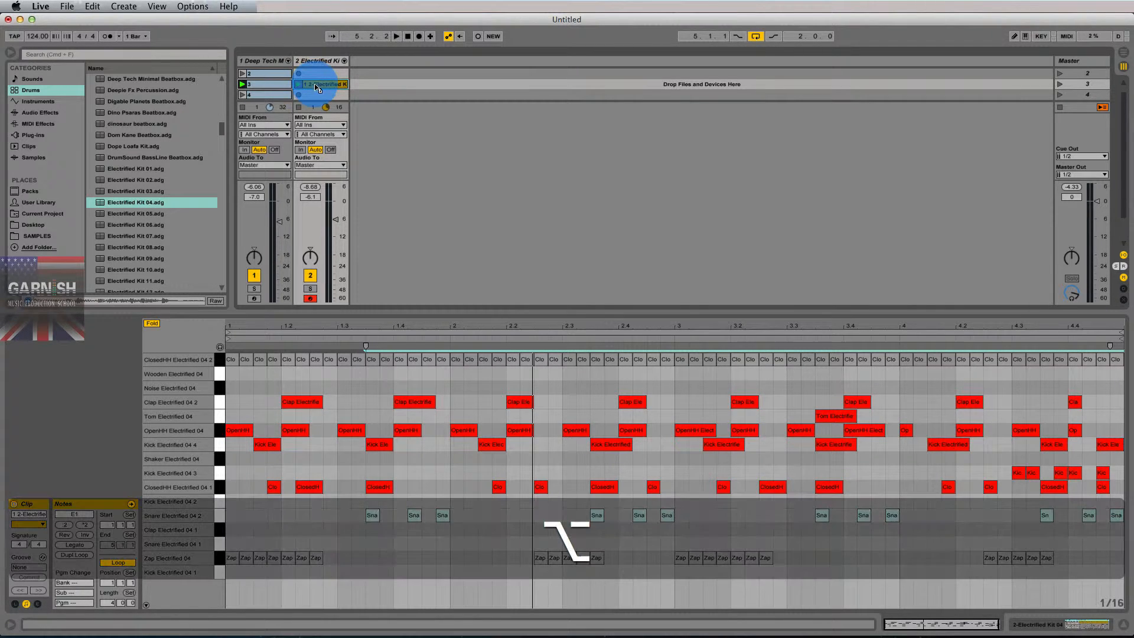
- Duplicate the Electrified Kit 04 clip into scene 4 and reactivate the Zap and Snare Electrified 04 2 notes in the copy
{"action": "left_click_drag", "start_coordinate": [316, 85], "coordinate": [319, 92]}
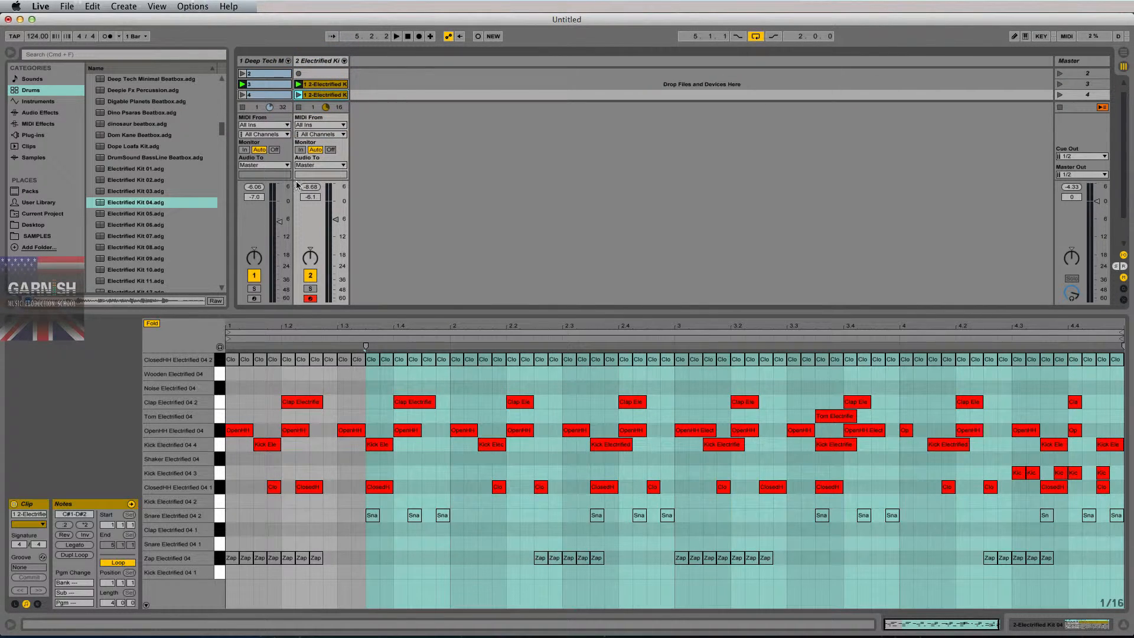
{"action": "left_click", "coordinate": [220, 557]}
{"action": "key", "text": "0"}
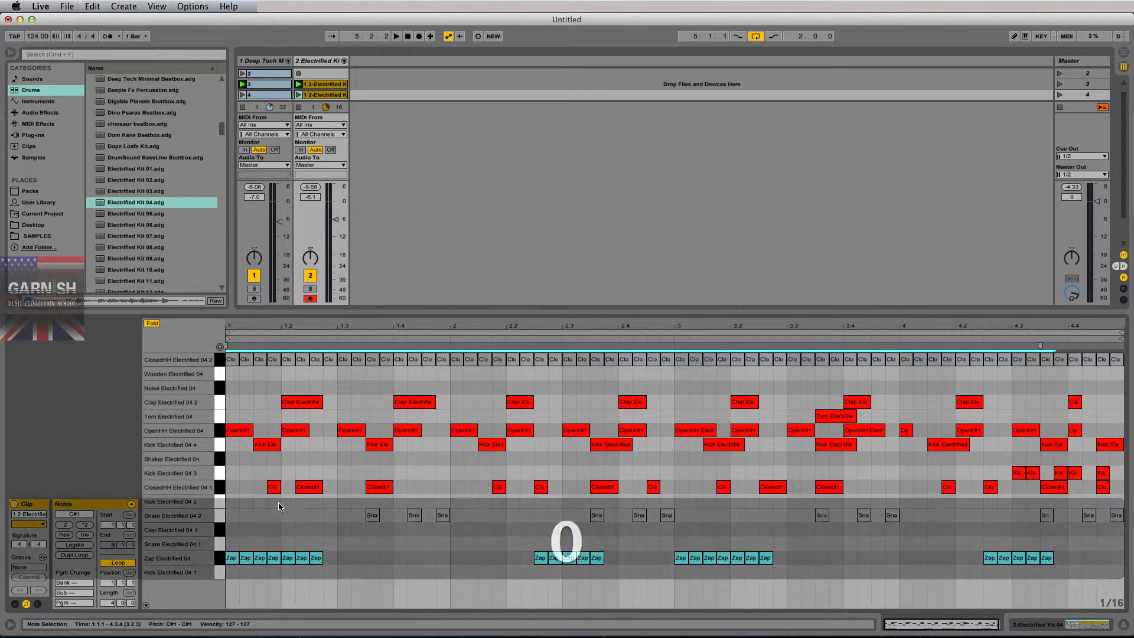
{"action": "left_click", "coordinate": [220, 515]}
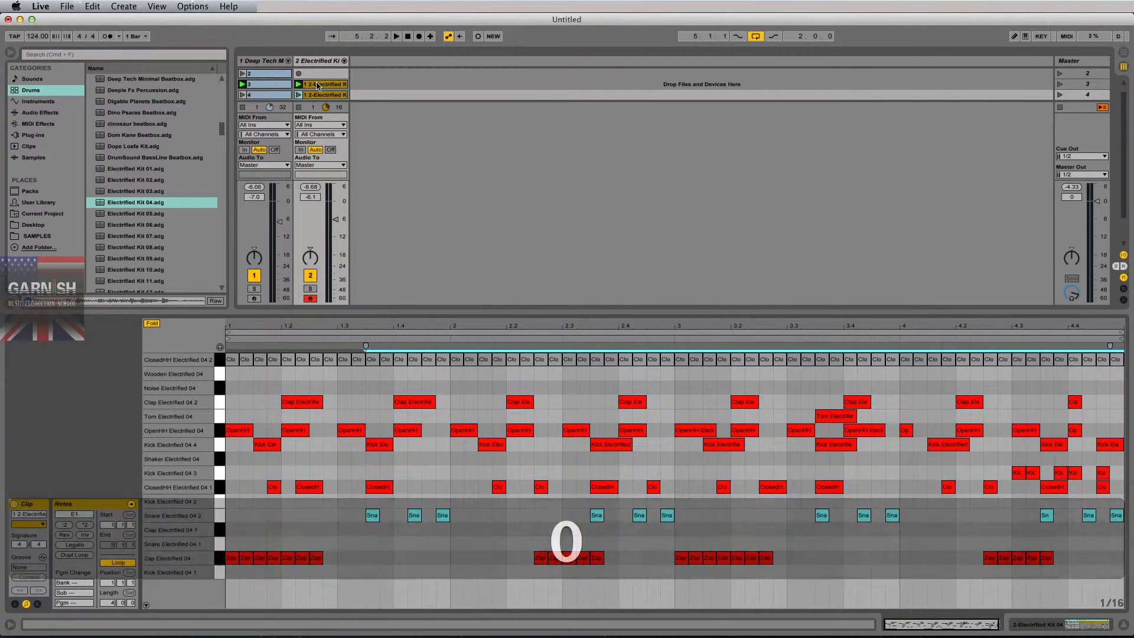
{"action": "left_click", "coordinate": [397, 323]}
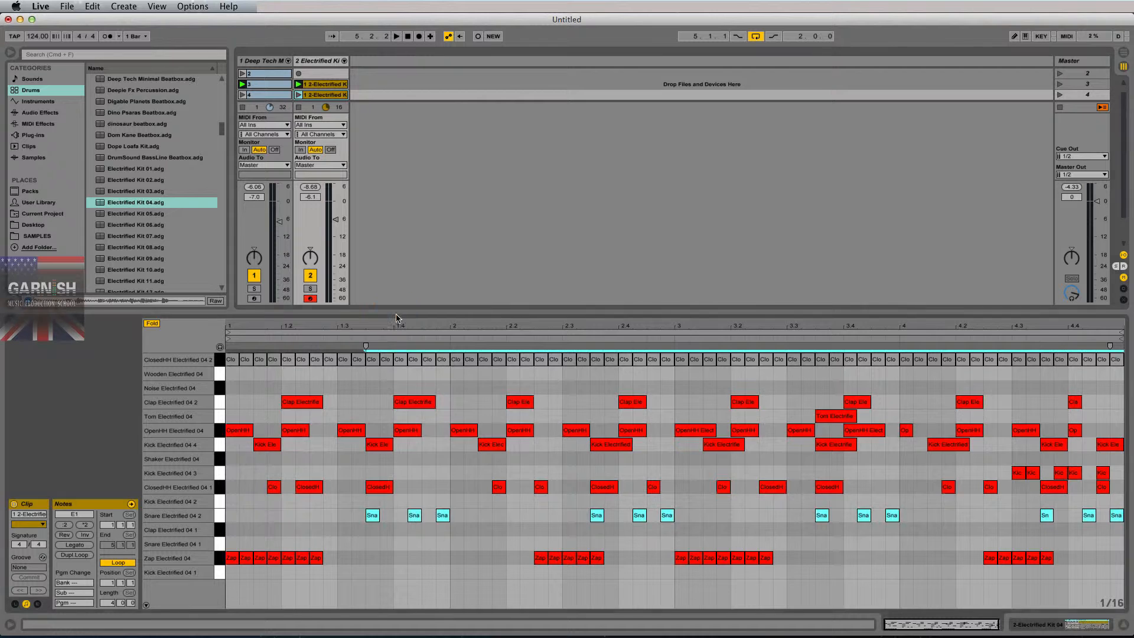
- Select the ClosedHH Electrified 04 2 notes, turn on note preview, and enlarge the Session View area so all scenes show
{"action": "left_click", "coordinate": [221, 360]}
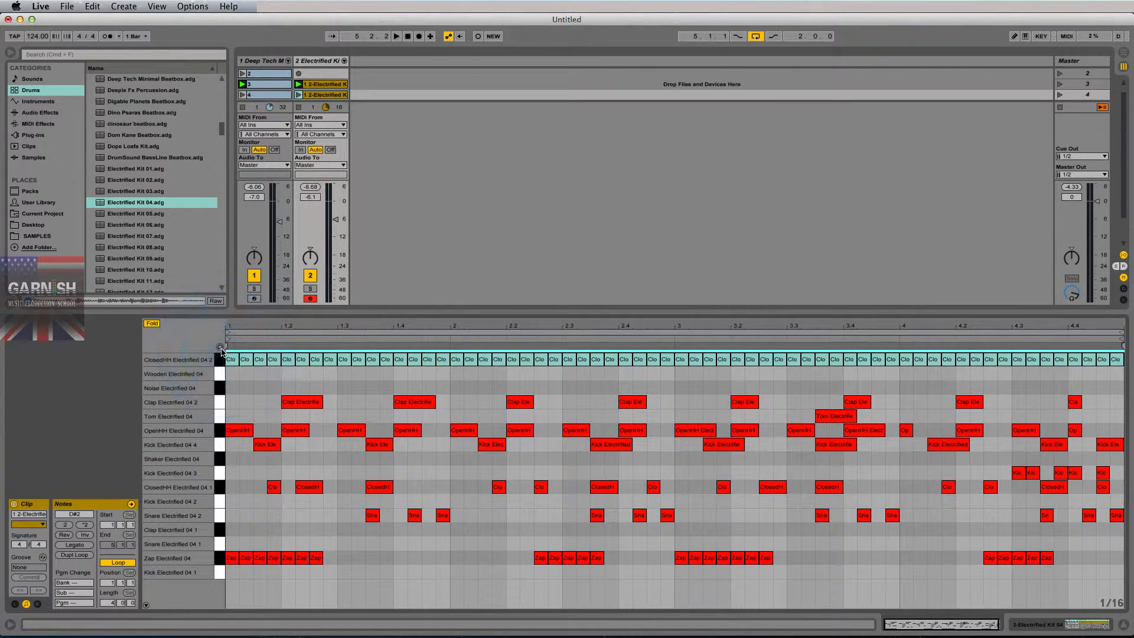
{"action": "left_click", "coordinate": [220, 348]}
{"action": "left_click_drag", "start_coordinate": [346, 311], "coordinate": [342, 365]}
- Duplicate the scene 4 Electrified Kit 04 clip into scene 5 and reactivate its ClosedHH Electrified 04 2 notes
{"action": "left_click", "coordinate": [323, 97]}
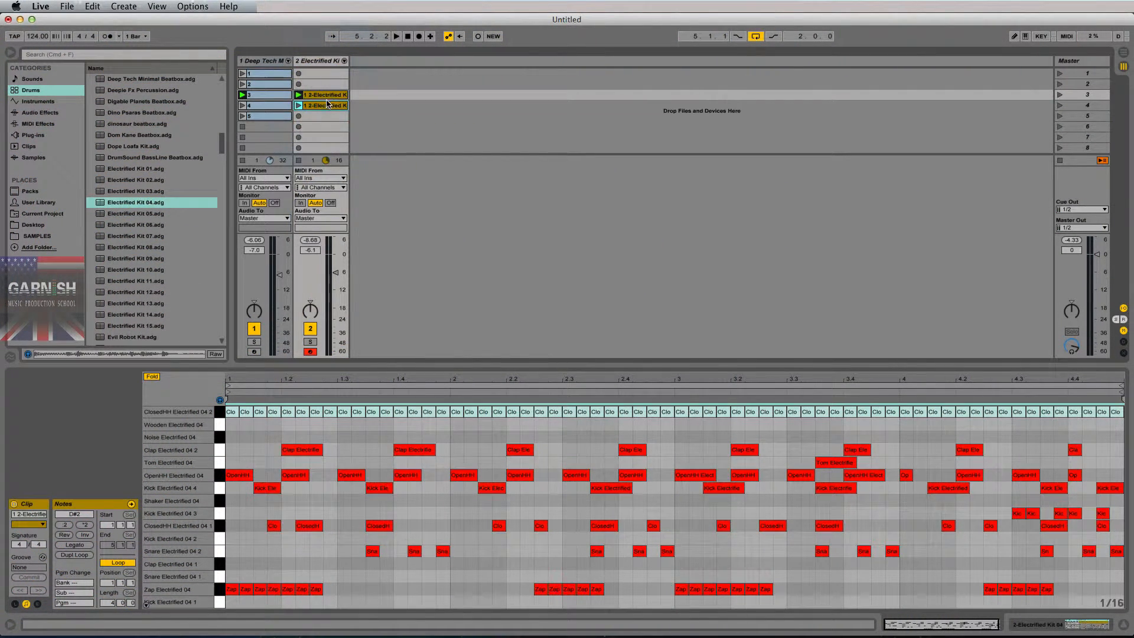
{"action": "left_click", "coordinate": [324, 107]}
{"action": "left_click_drag", "start_coordinate": [321, 105], "coordinate": [321, 116]}
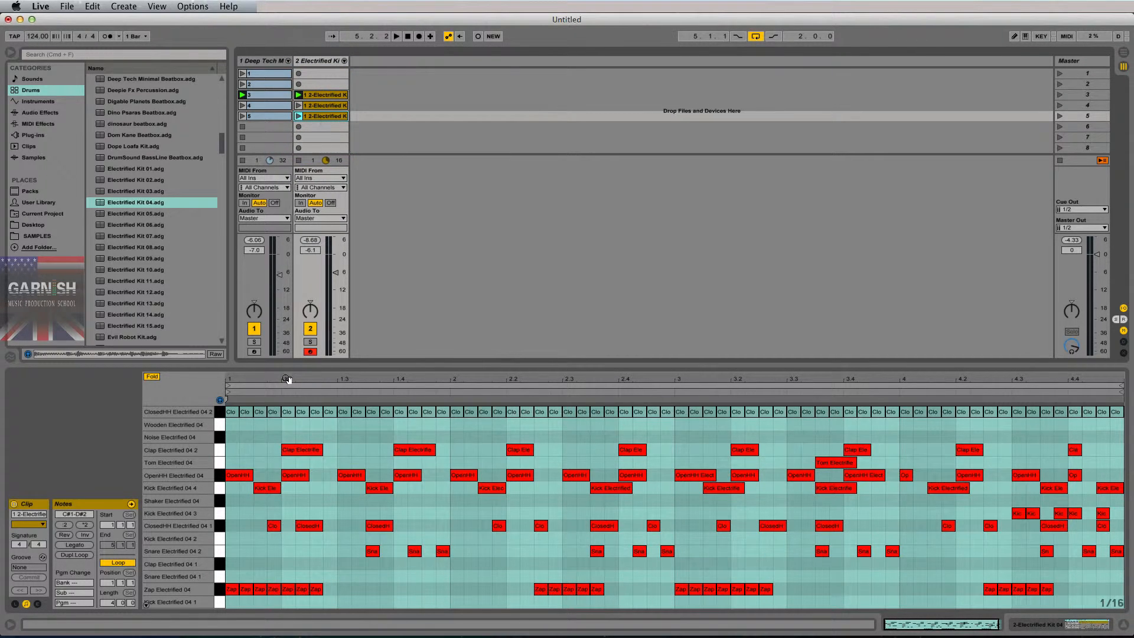
{"action": "left_click", "coordinate": [219, 411]}
{"action": "key", "text": "0"}
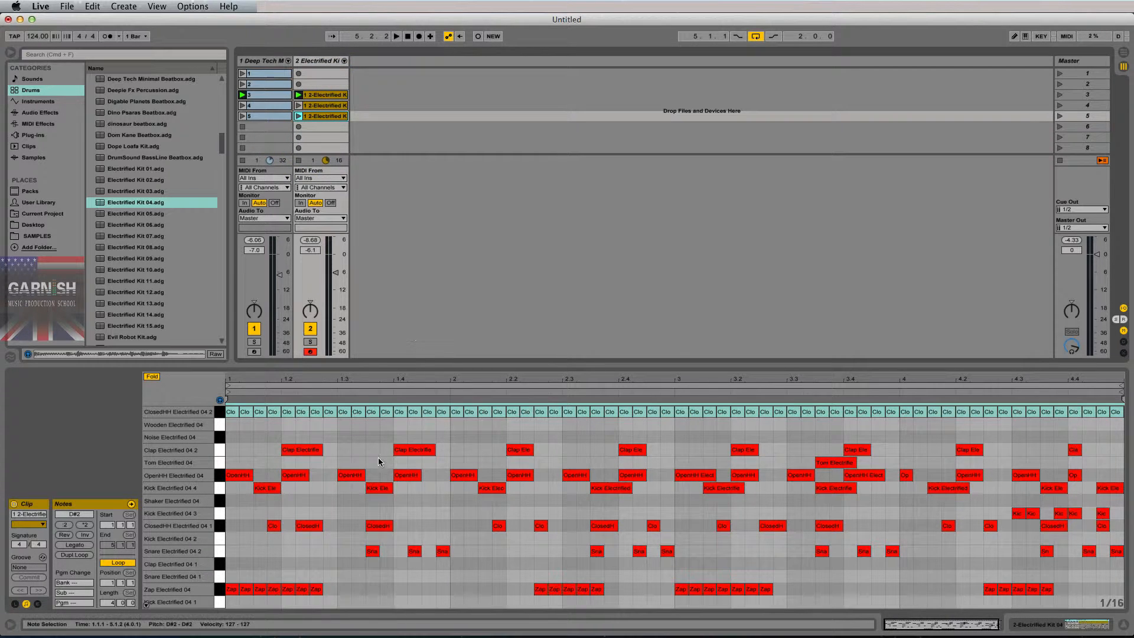
- Review which notes are active in the Electrified Kit 04 clips of scenes 4 and 3
{"action": "left_click", "coordinate": [316, 302]}
{"action": "left_click", "coordinate": [326, 106]}
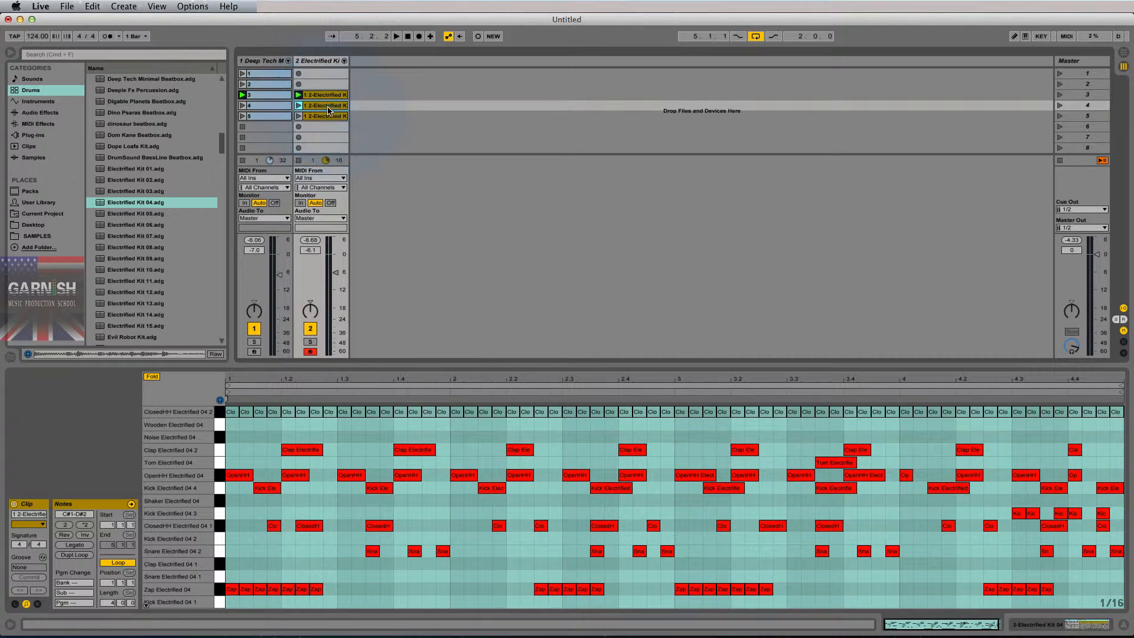
{"action": "left_click", "coordinate": [351, 438]}
{"action": "left_click", "coordinate": [334, 96]}
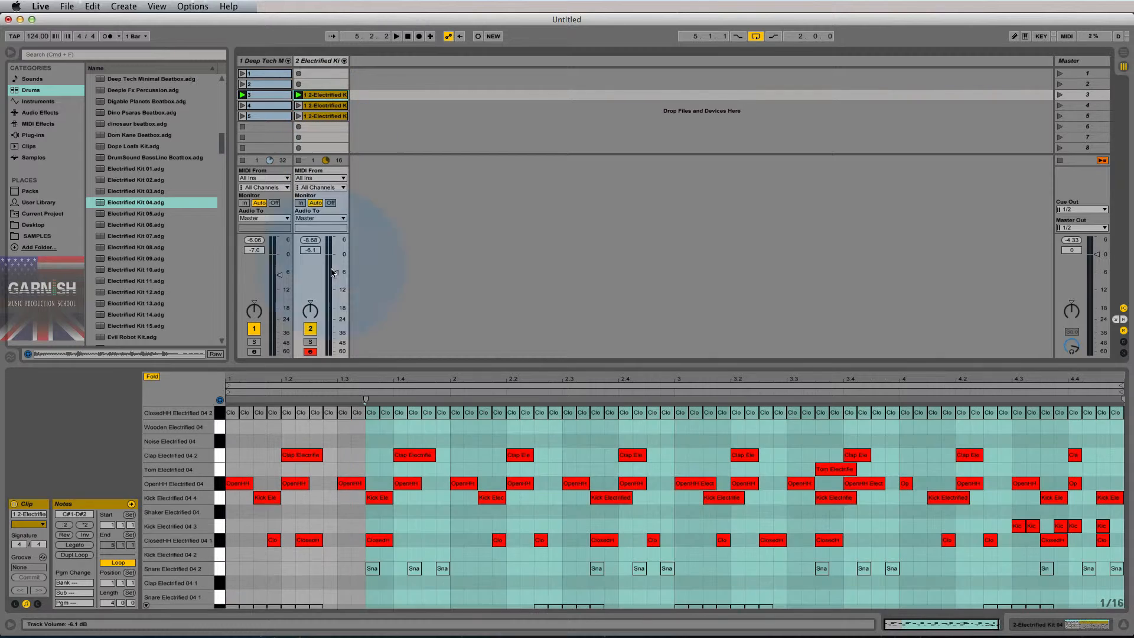
{"action": "left_click_drag", "start_coordinate": [157, 488], "coordinate": [177, 464]}
{"action": "left_click_drag", "start_coordinate": [397, 461], "coordinate": [397, 441]}
{"action": "left_click", "coordinate": [379, 426]}
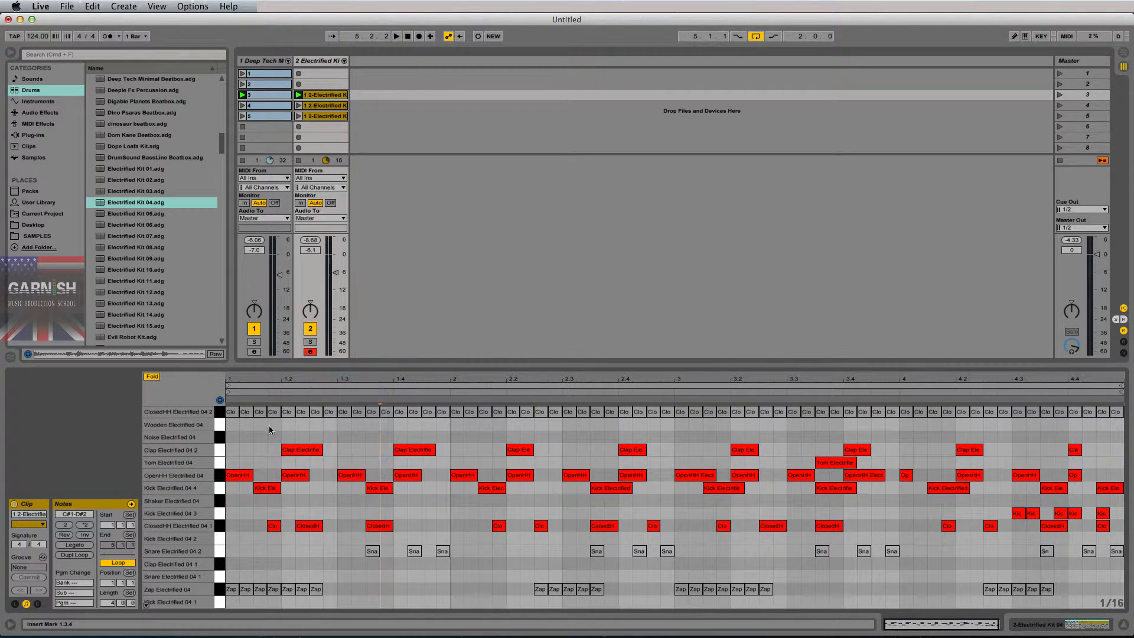
{"action": "left_click", "coordinate": [229, 427]}
- Examine the note patterns of the Deep Tech Minimal clips in scenes 3 and 2 across all drum rows
{"action": "left_click", "coordinate": [273, 97]}
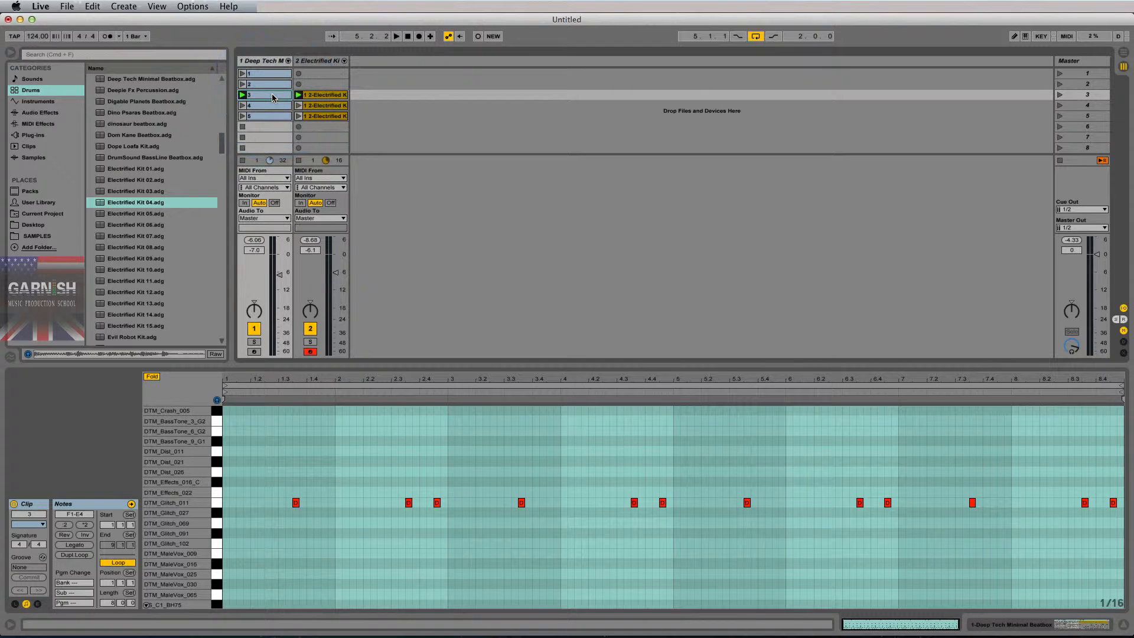
{"action": "left_click_drag", "start_coordinate": [195, 485], "coordinate": [197, 491]}
{"action": "scroll", "coordinate": [301, 497], "scroll_direction": "down", "scroll_amount": 2}
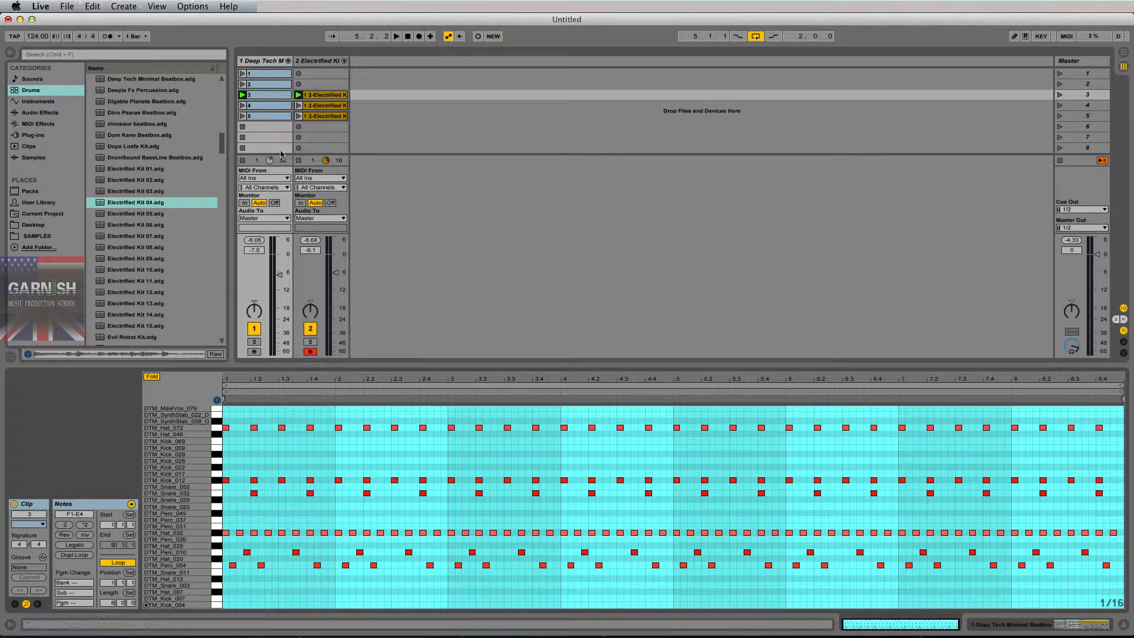
{"action": "left_click", "coordinate": [269, 84]}
{"action": "left_click", "coordinate": [249, 498]}
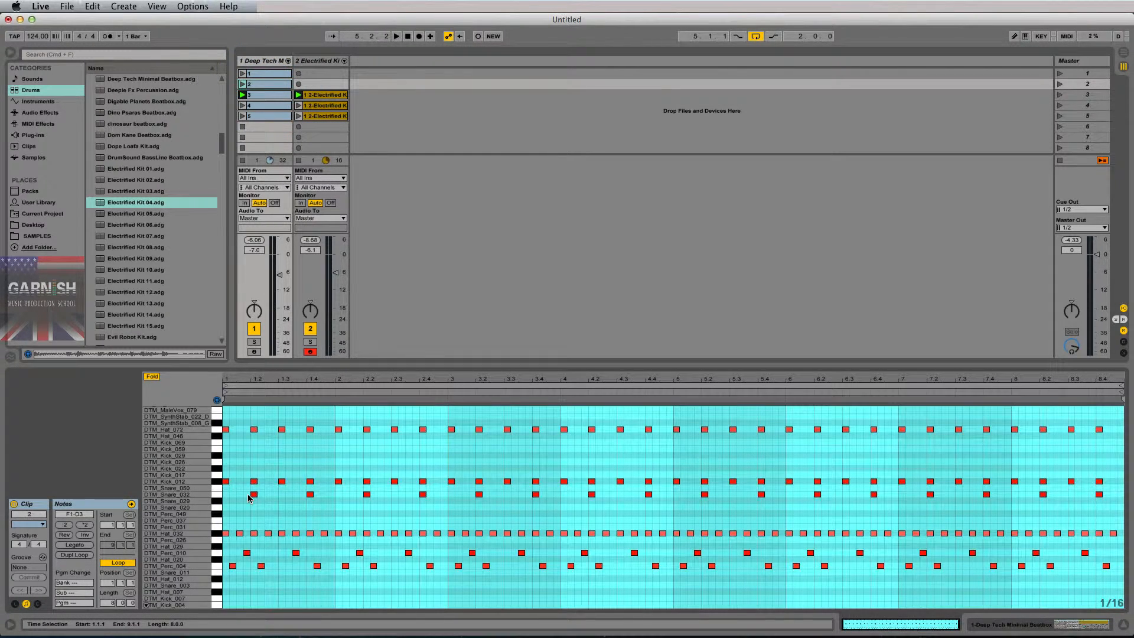
{"action": "scroll", "coordinate": [258, 463], "scroll_direction": "up", "scroll_amount": 5}
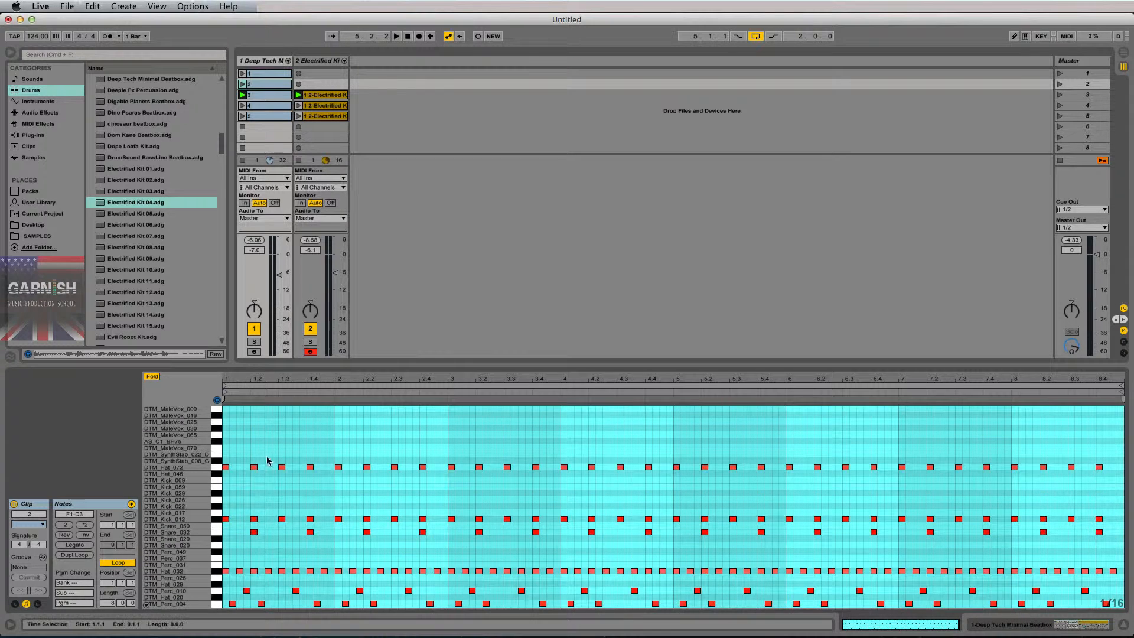
{"action": "scroll", "coordinate": [269, 463], "scroll_direction": "down", "scroll_amount": 5}
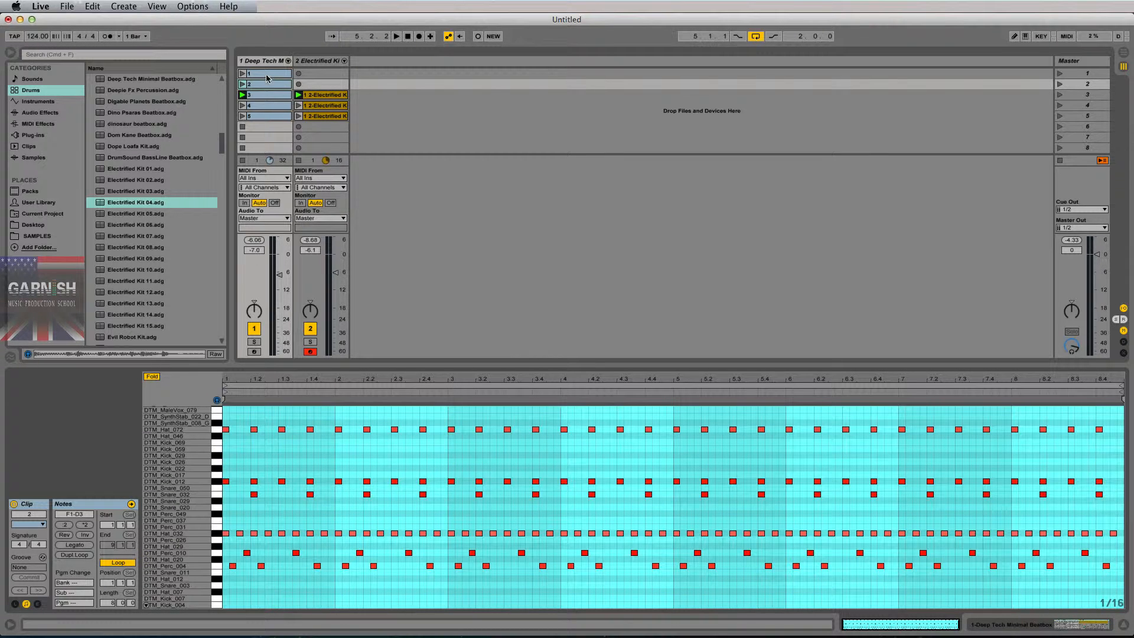
- Examine and compare the note patterns of the Deep Tech Minimal clips in scenes 1, 5, 3 and 4
{"action": "left_click", "coordinate": [267, 76]}
{"action": "left_click", "coordinate": [299, 459]}
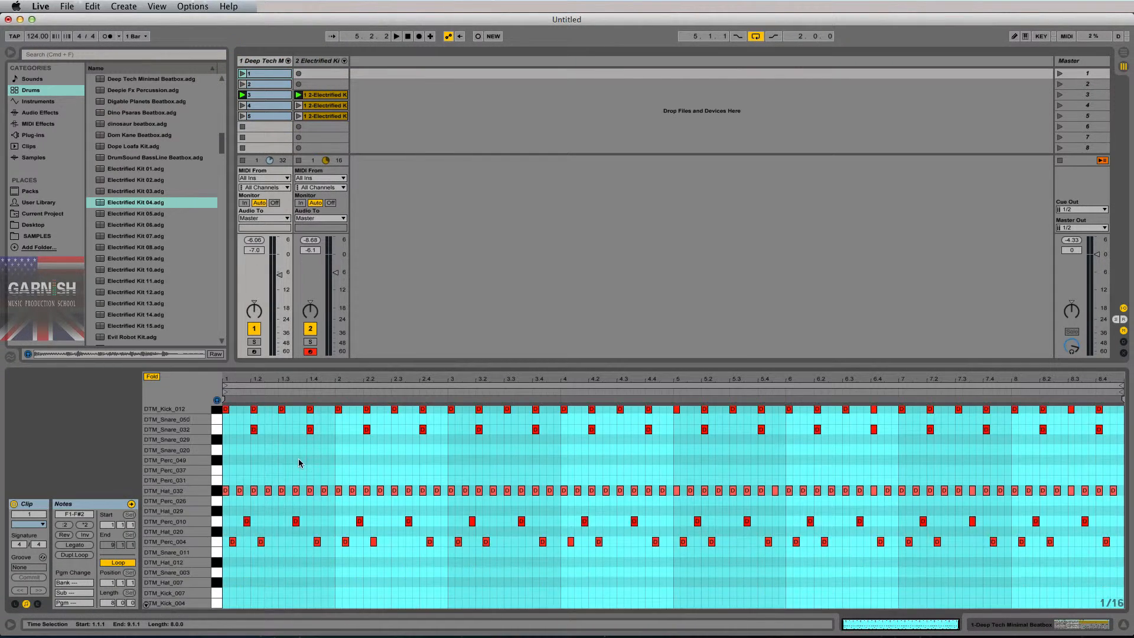
{"action": "left_click", "coordinate": [274, 96]}
{"action": "left_click", "coordinate": [272, 115]}
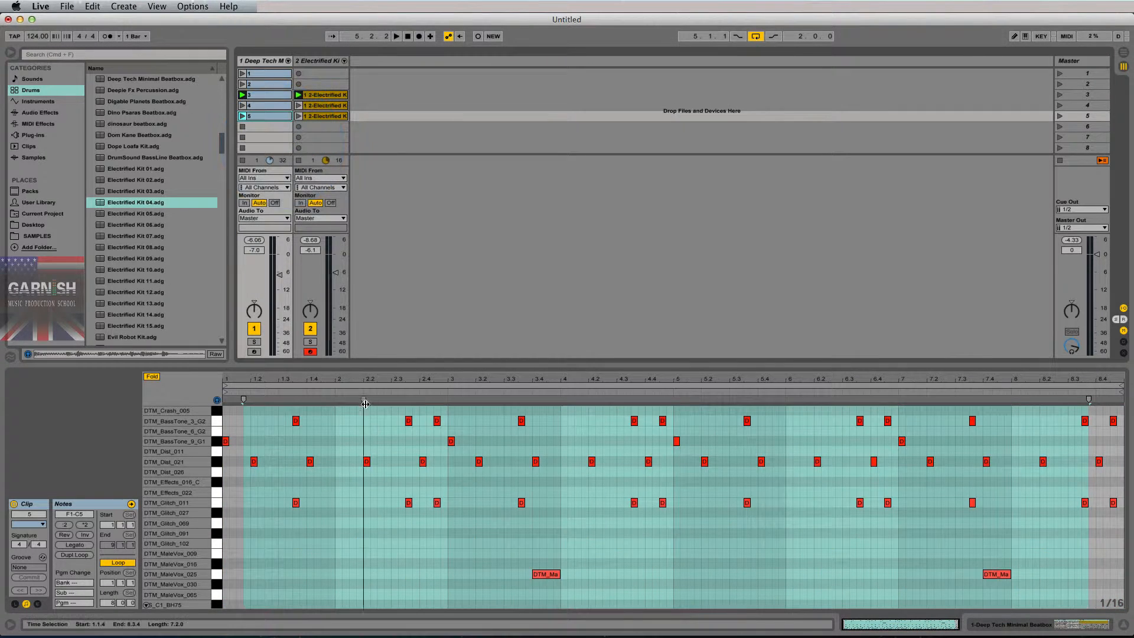
{"action": "left_click", "coordinate": [260, 455]}
{"action": "scroll", "coordinate": [320, 501], "scroll_direction": "down", "scroll_amount": 2}
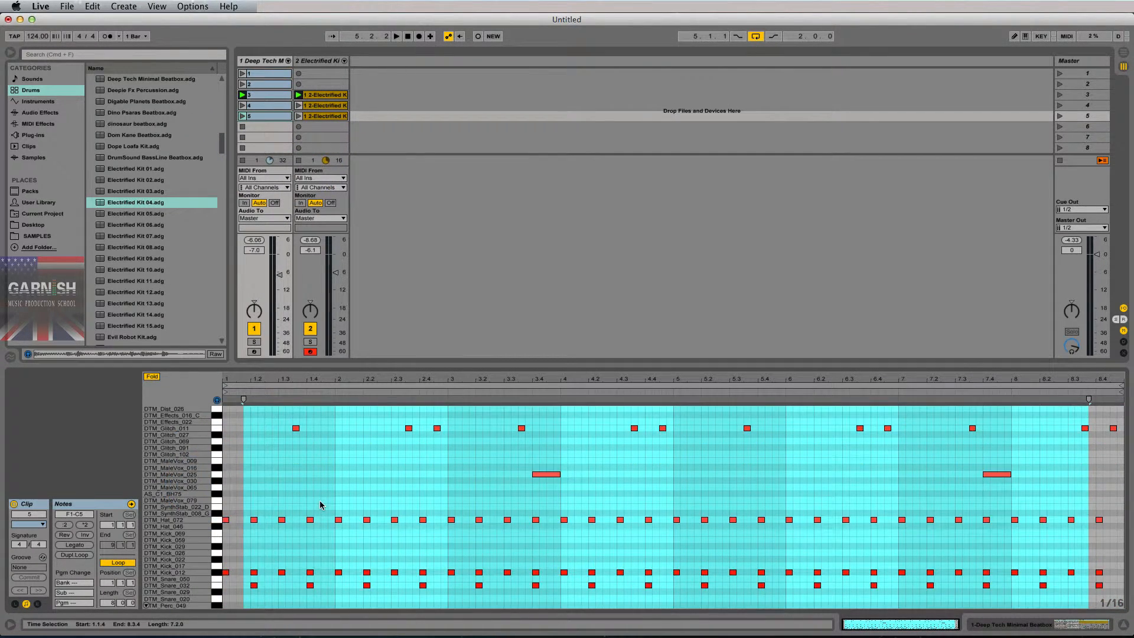
{"action": "left_click", "coordinate": [276, 95]}
{"action": "left_click", "coordinate": [277, 97]}
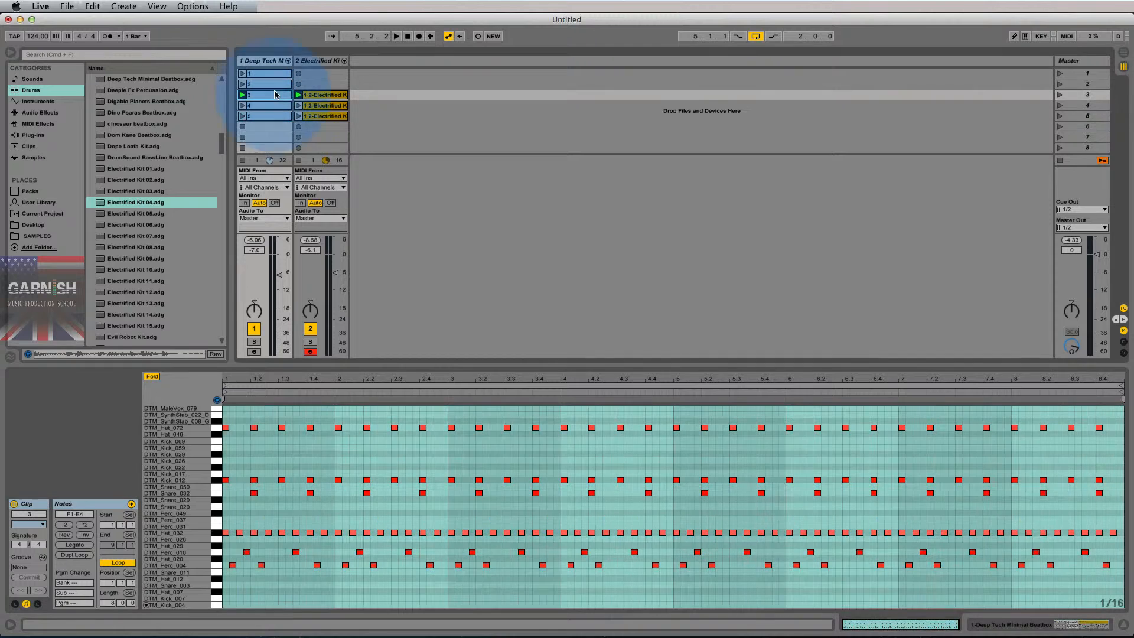
{"action": "left_click", "coordinate": [322, 97]}
{"action": "left_click", "coordinate": [277, 104]}
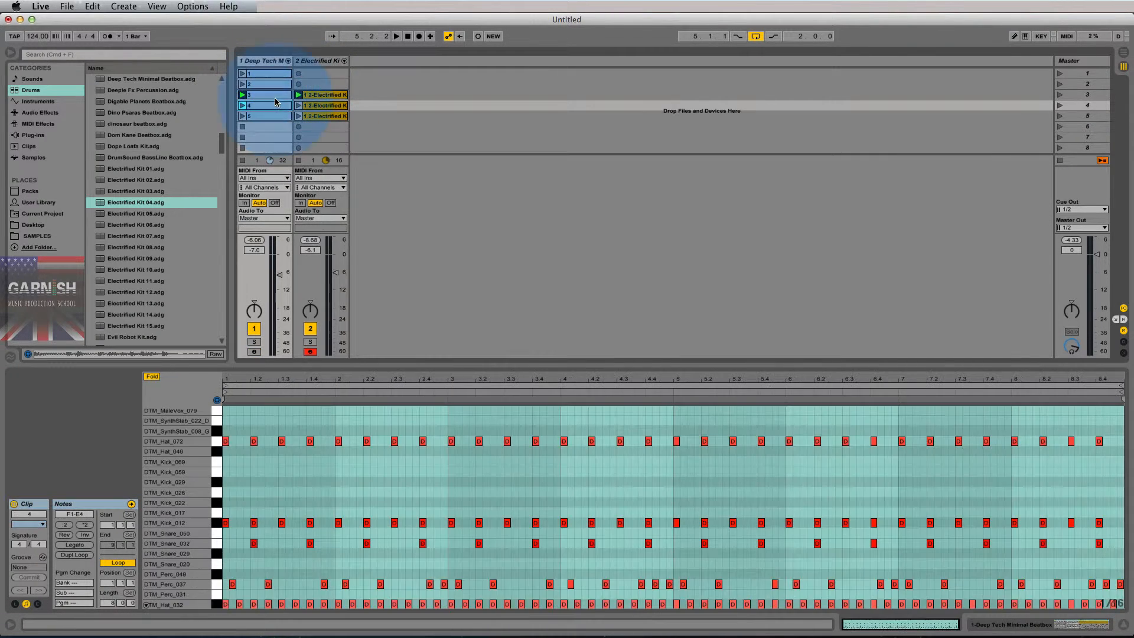
{"action": "left_click", "coordinate": [276, 97]}
- In the scene 3 Electrified Kit 04 clip, examine the Kick Electrified 04 4 and Clap Electrified 04 2 notes by selecting each row
{"action": "left_click", "coordinate": [329, 96]}
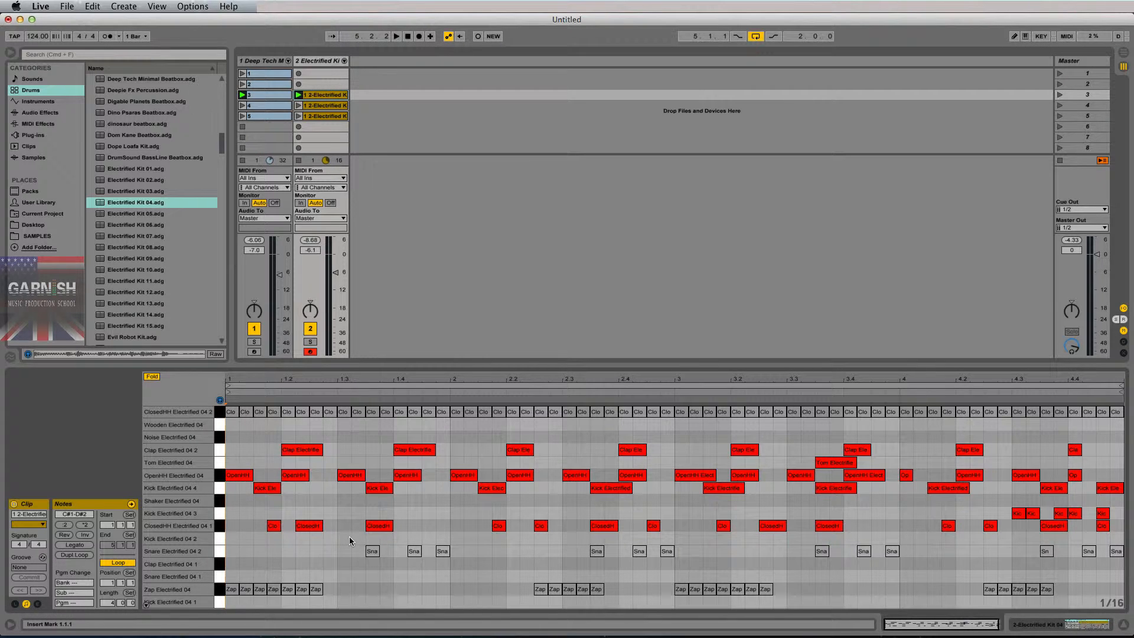
{"action": "left_click_drag", "start_coordinate": [210, 452], "coordinate": [219, 493]}
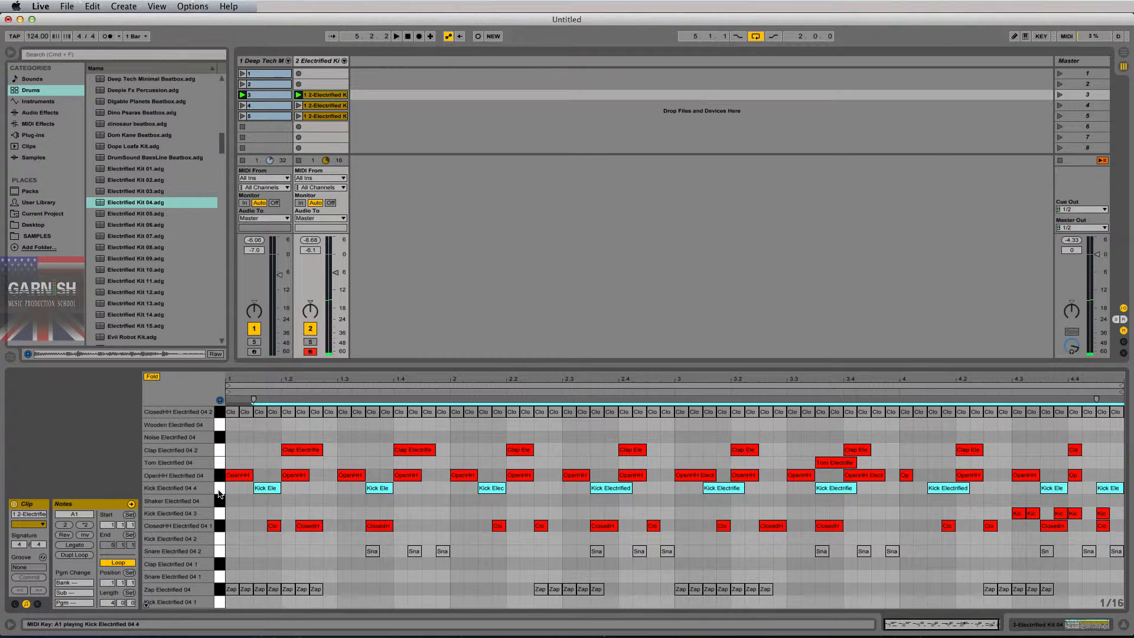
{"action": "left_click", "coordinate": [217, 451]}
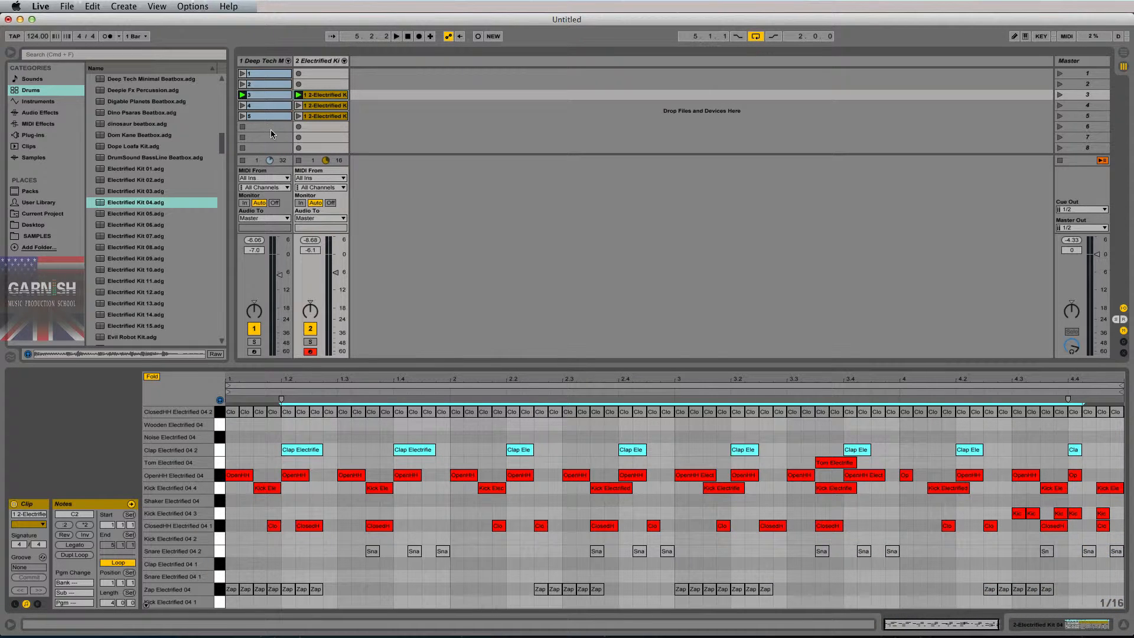
- Preview Electrified Kit 08 in the browser and look further down the drum kit list
{"action": "left_click", "coordinate": [127, 248]}
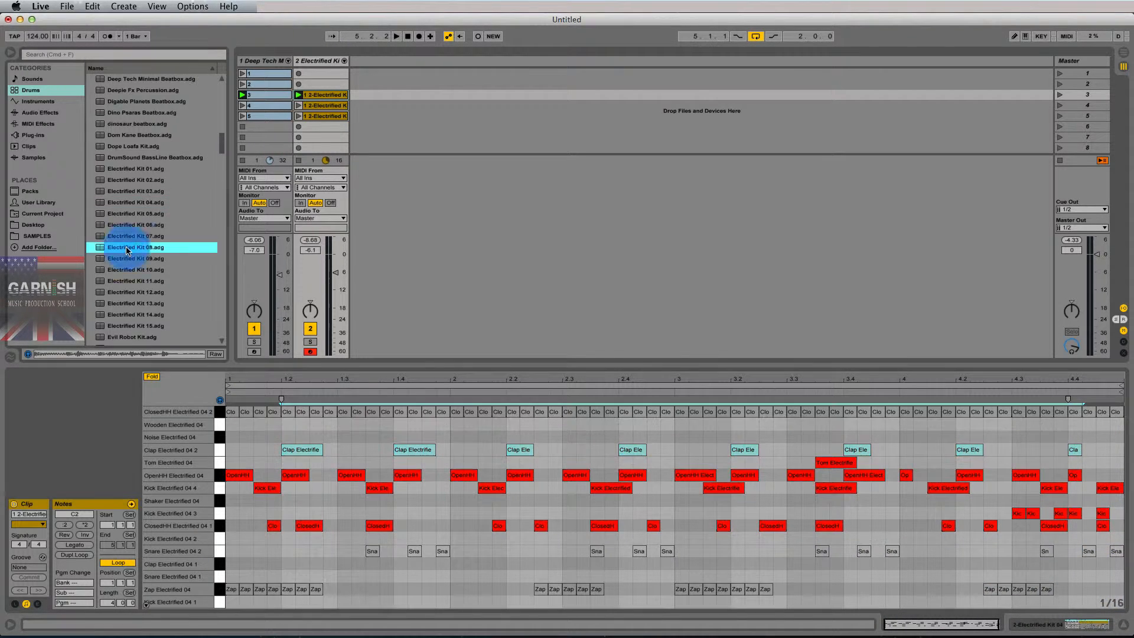
{"action": "key", "text": "space"}
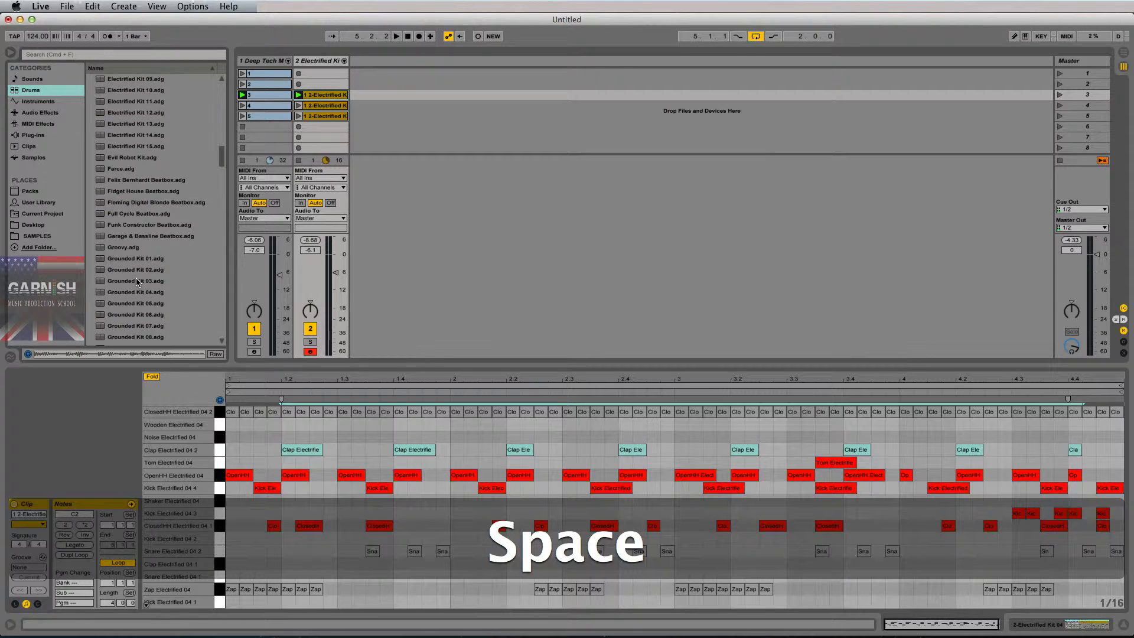
{"action": "scroll", "coordinate": [136, 277], "scroll_direction": "down", "scroll_amount": 5}
- Preview Funk Constructor Beatbox, load it onto a new third track, and widen that track to match its neighbours
{"action": "left_click", "coordinate": [137, 270]}
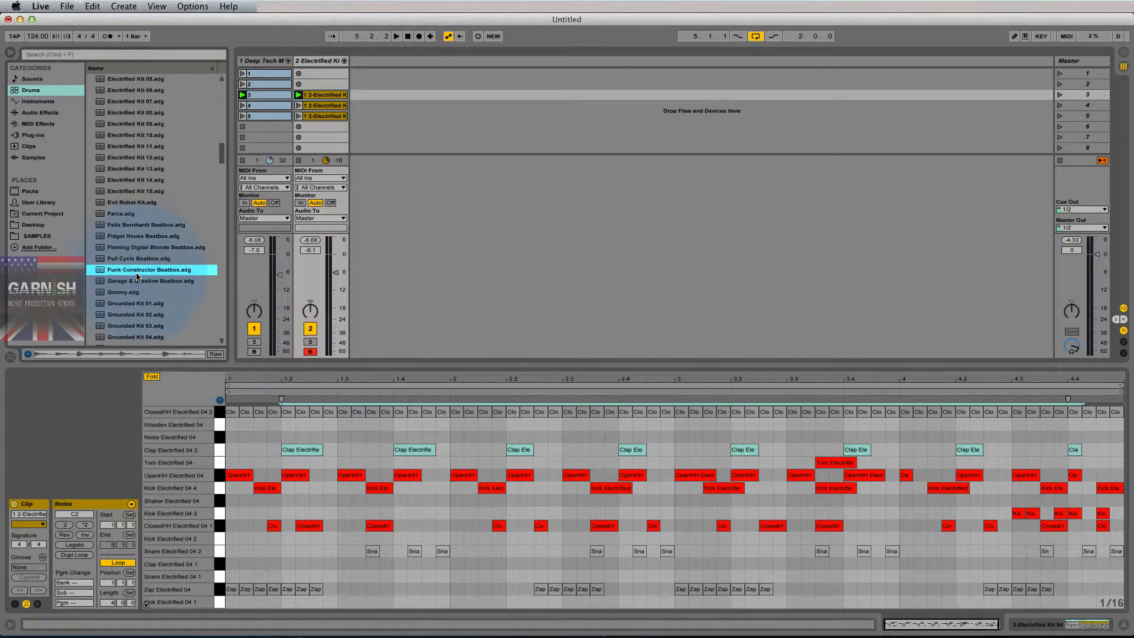
{"action": "key", "text": "space"}
{"action": "left_click_drag", "start_coordinate": [126, 271], "coordinate": [383, 118]}
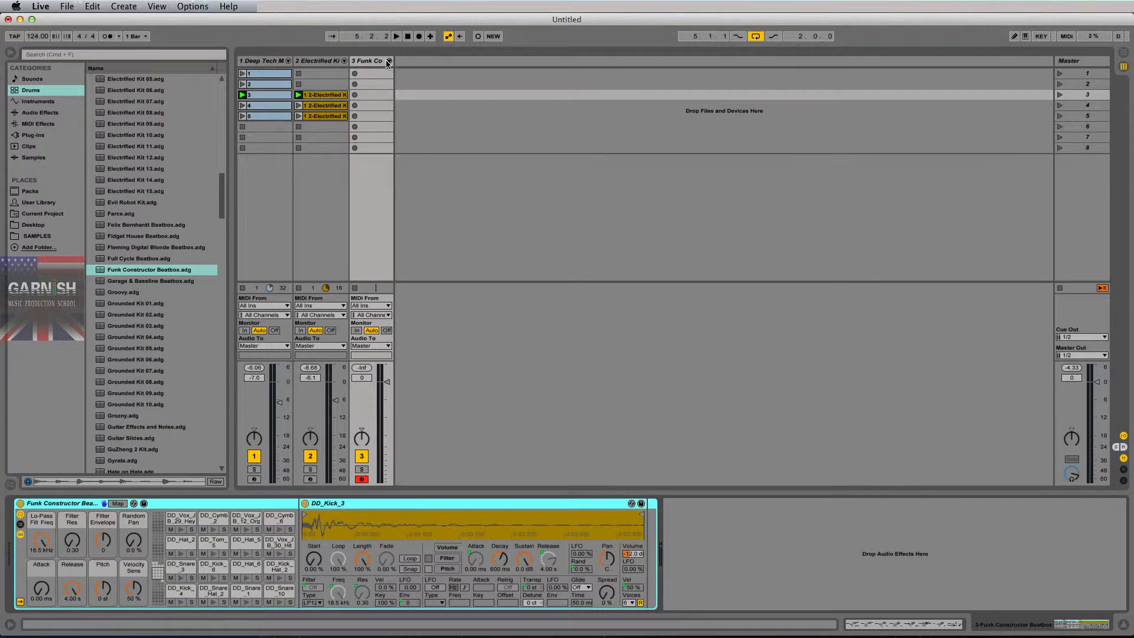
{"action": "left_click_drag", "start_coordinate": [390, 61], "coordinate": [404, 61]}
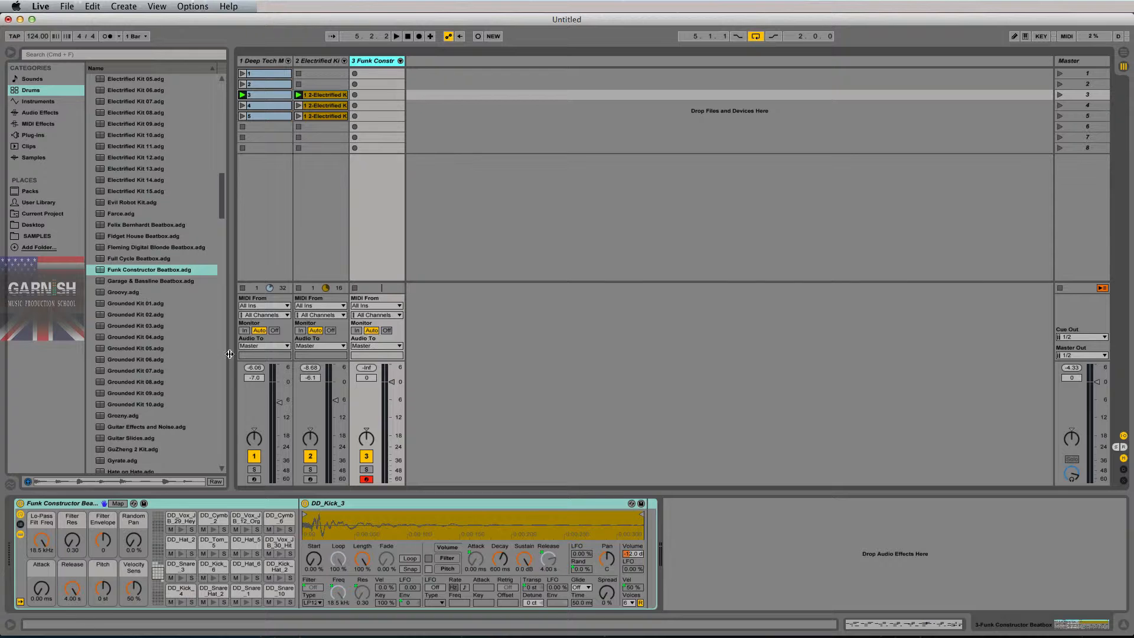
- View the Deep Tech Minimal track's devices and its scene 3 clip, and return to the Funk Constructor track
{"action": "left_click", "coordinate": [265, 63]}
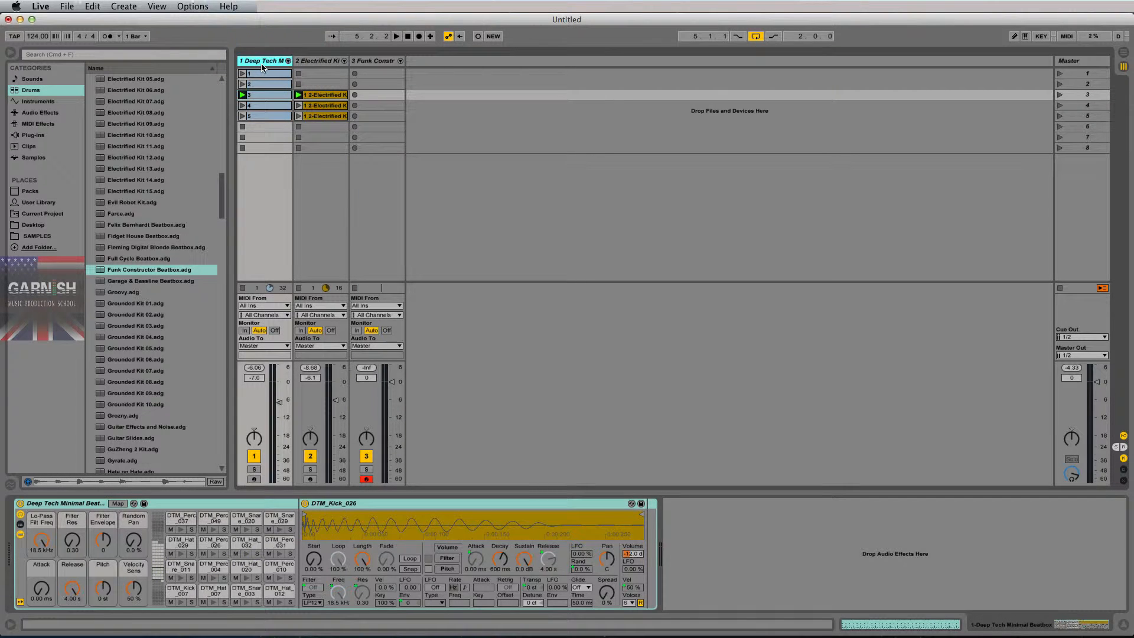
{"action": "double_click", "coordinate": [264, 95]}
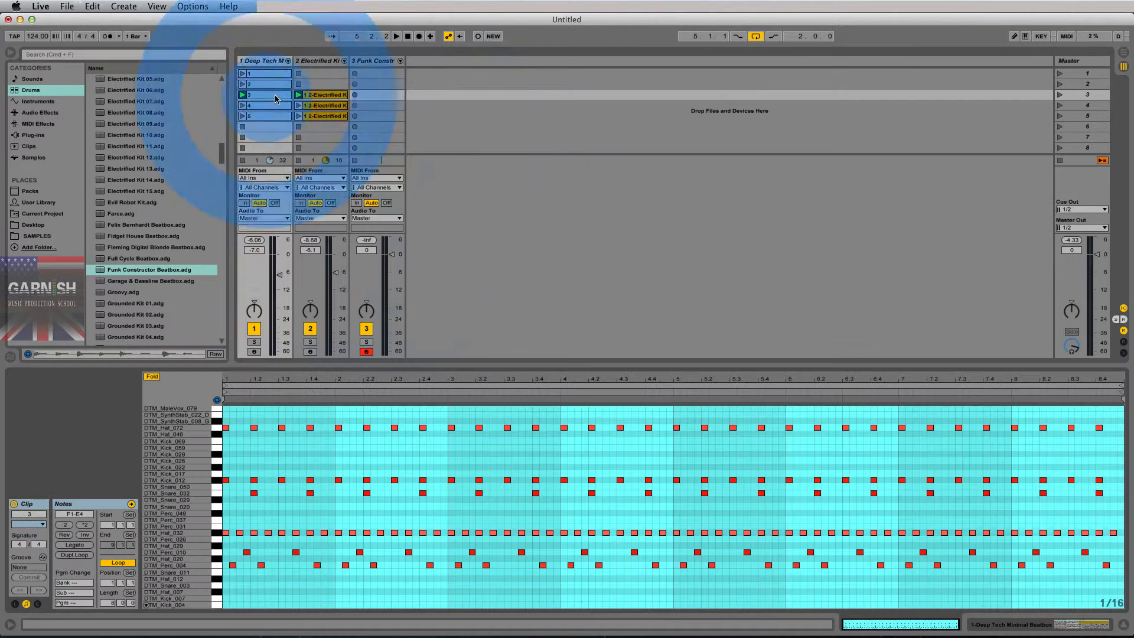
{"action": "left_click", "coordinate": [370, 62]}
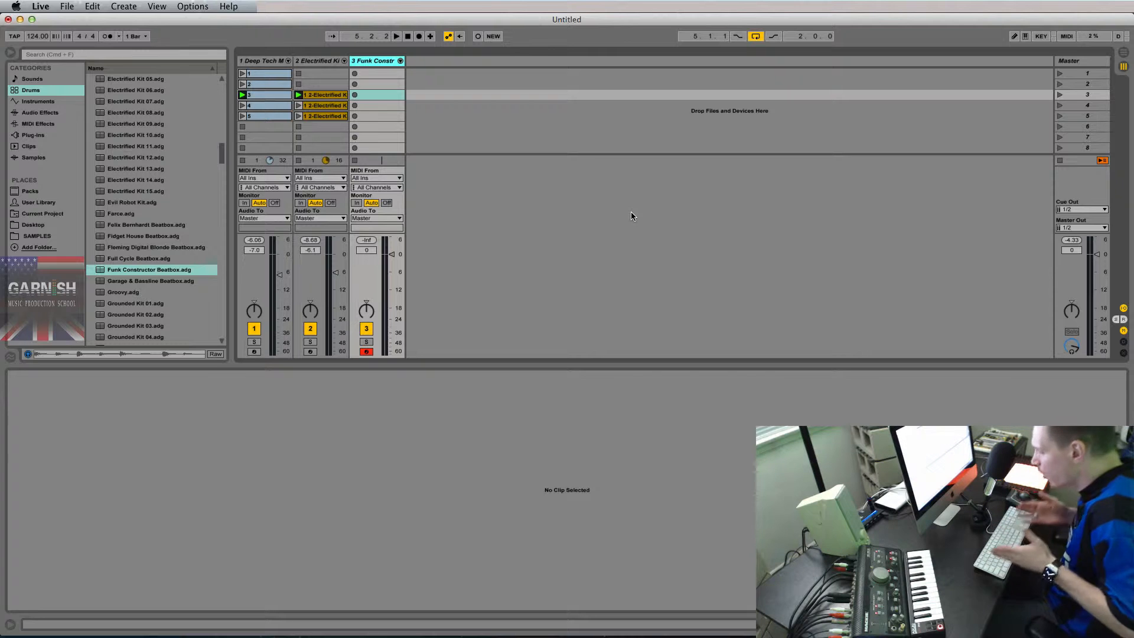
- Turn on the computer MIDI keyboard for playing the Funk Constructor track
{"action": "key", "text": "m"}
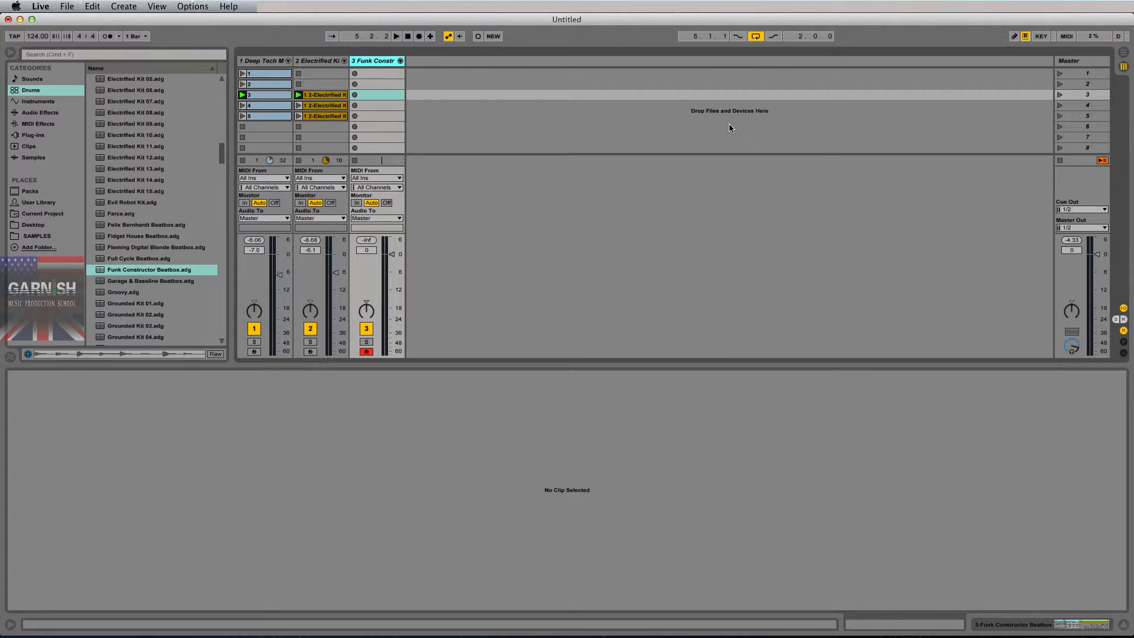
{"action": "key", "text": "shift+super+k"}
{"action": "key", "text": "shift+super+k"}
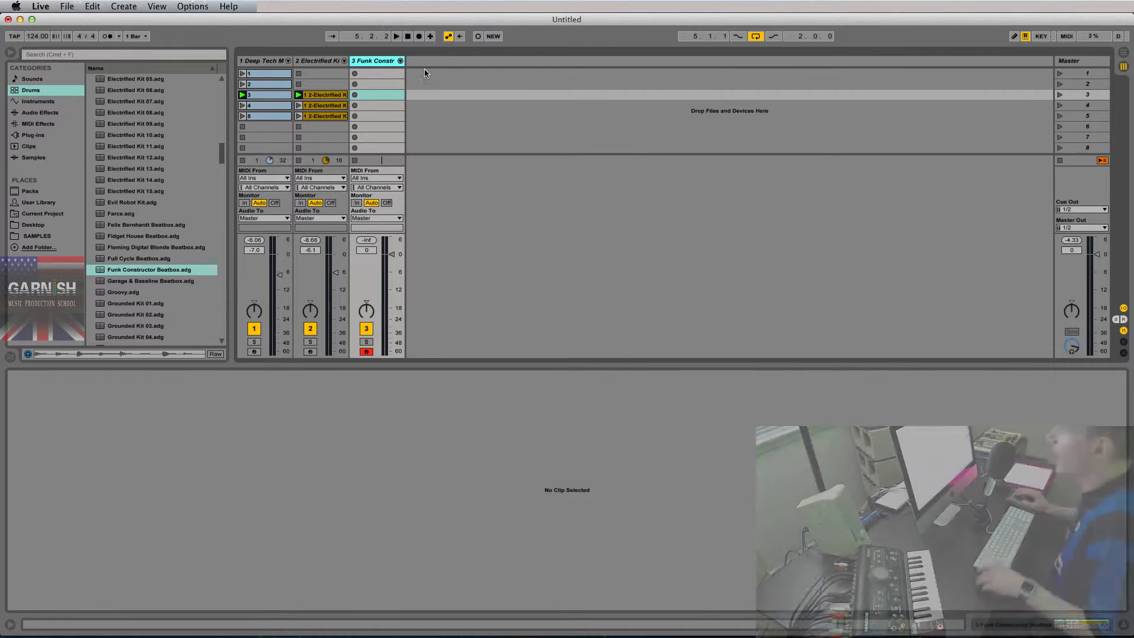
- Audition the Funk Constructor Beatbox sounds across the computer keyboard's current octave
{"action": "key", "text": "a"}
{"action": "key", "text": "s"}
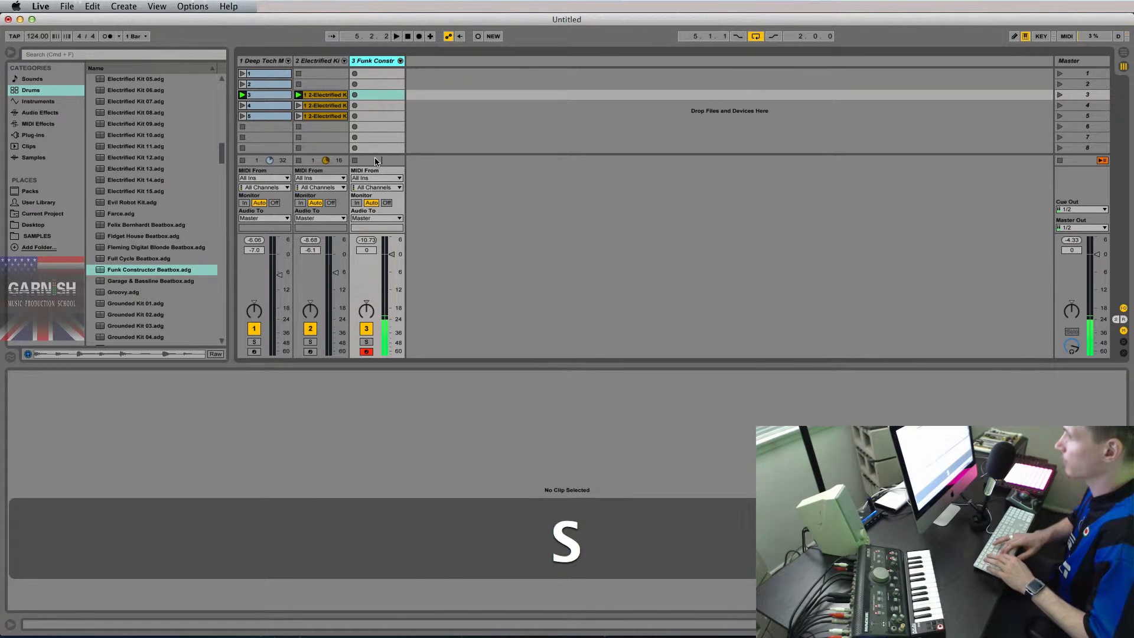
{"action": "key", "text": "a"}
{"action": "key", "text": "a"}
{"action": "key", "text": "g"}
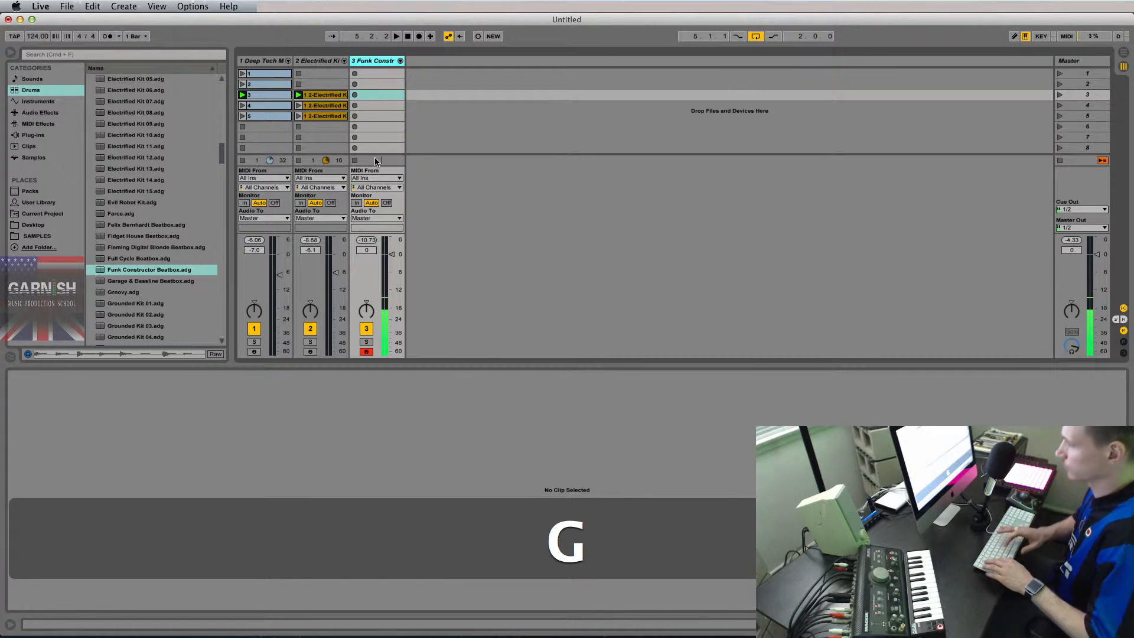
{"action": "key", "text": "h"}
{"action": "key", "text": "j"}
{"action": "key", "text": "w"}
{"action": "key", "text": "k"}
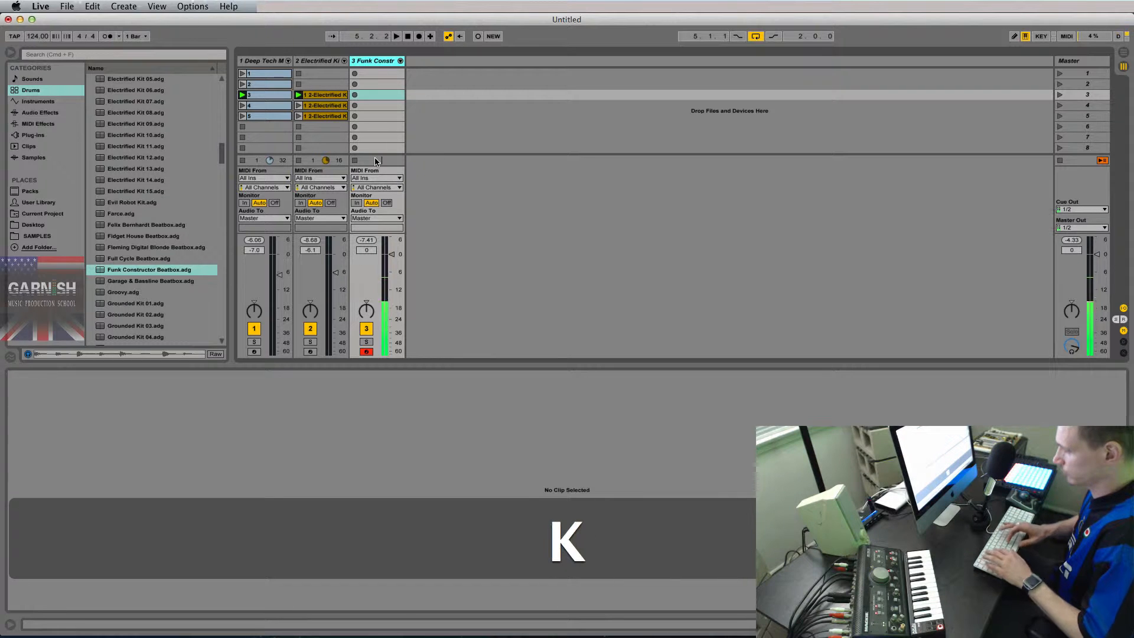
- Lower the computer keyboard's octave to start at C1 and audition the Funk Constructor Beatbox drum and vocal sounds
{"action": "key", "text": "z"}
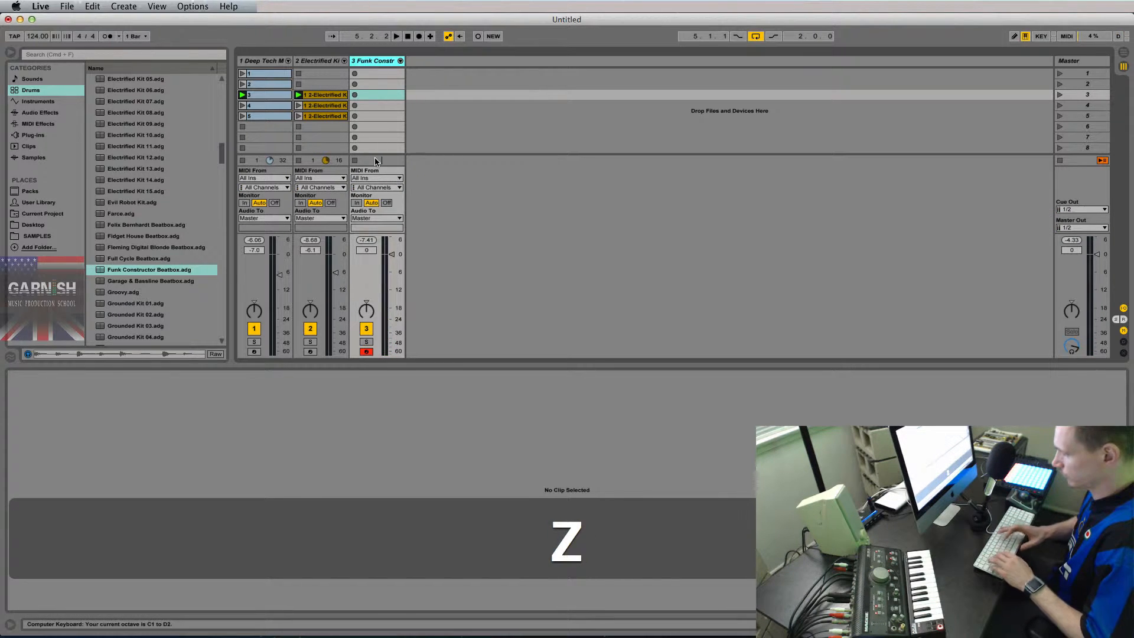
{"action": "key", "text": "k"}
{"action": "key", "text": "j"}
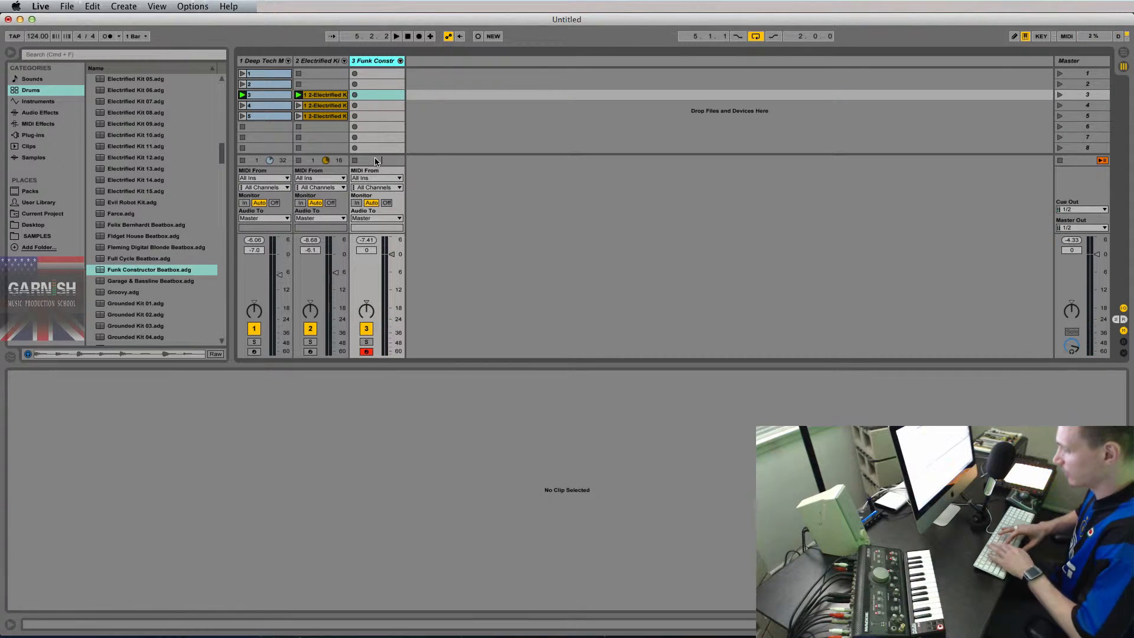
{"action": "key", "text": "h"}
{"action": "key", "text": "g"}
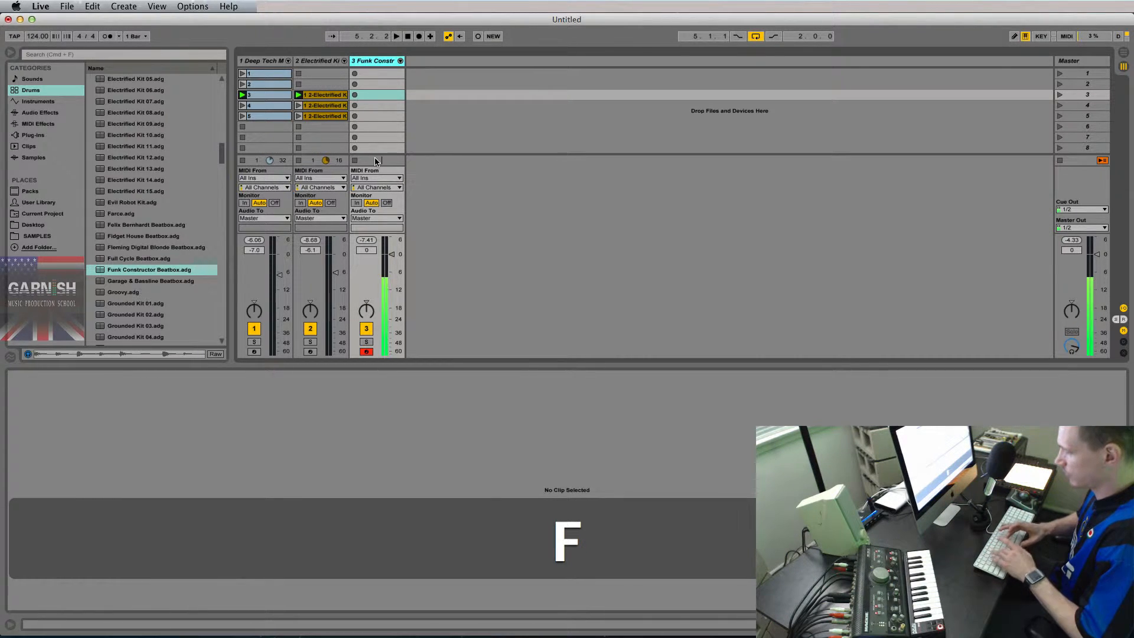
{"action": "key", "text": "d"}
{"action": "key", "text": "s"}
{"action": "key", "text": "a"}
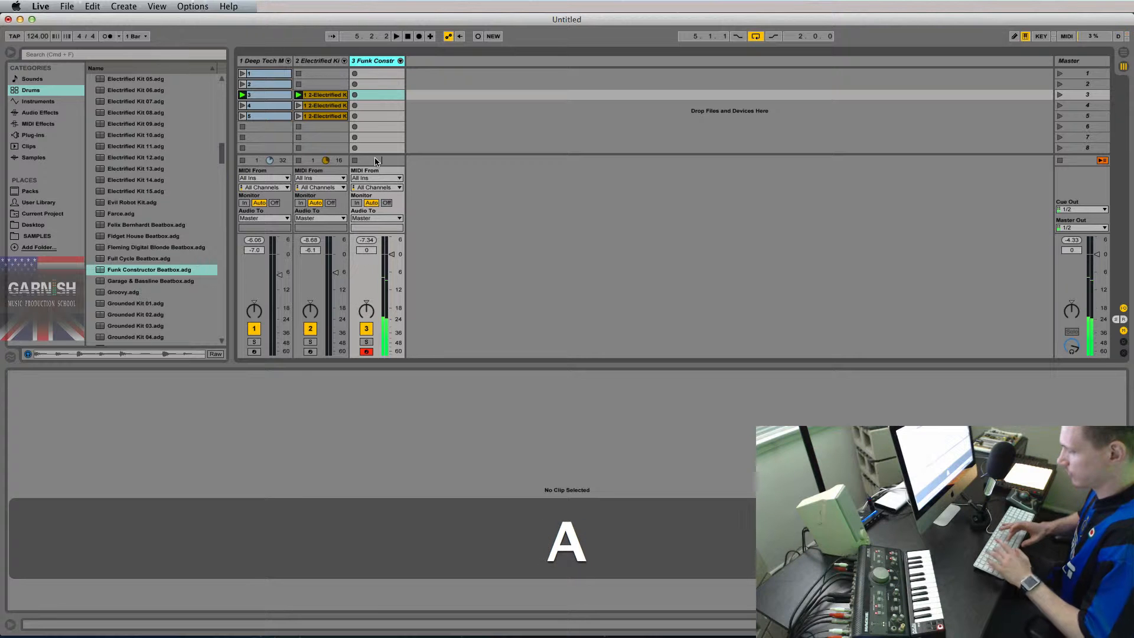
{"action": "key", "text": "e"}
{"action": "key", "text": "u"}
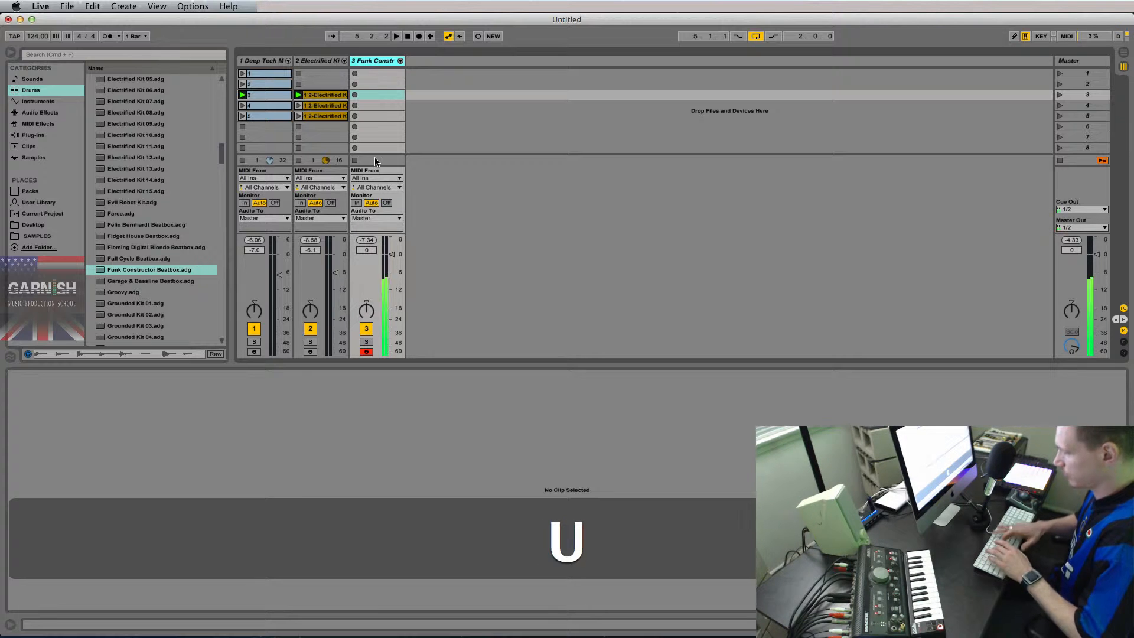
{"action": "key", "text": "u"}
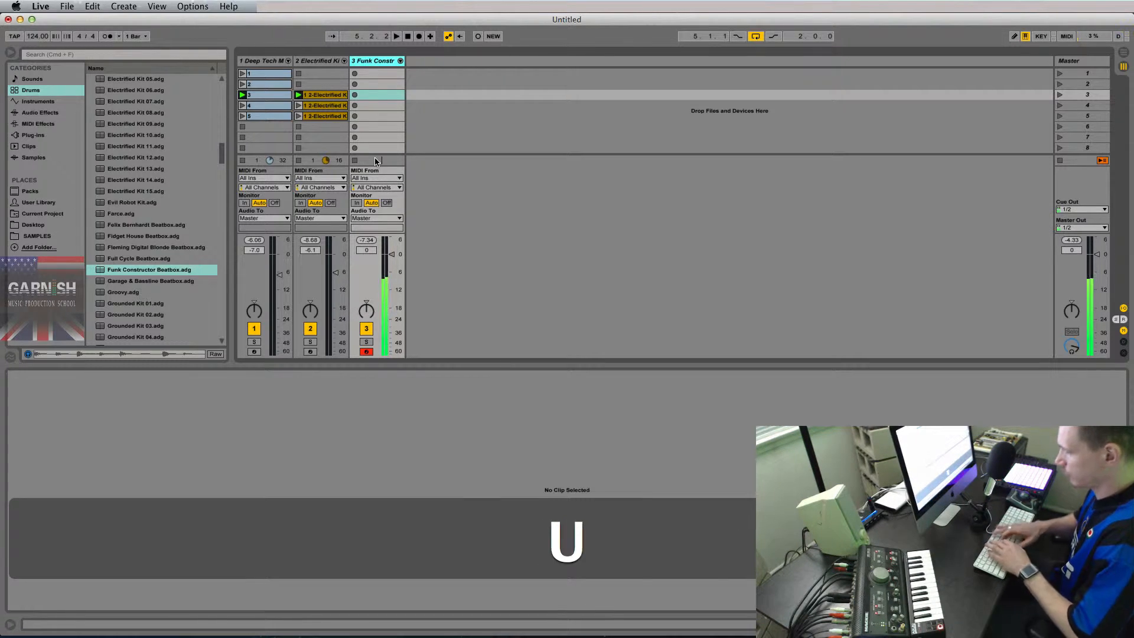
{"action": "key", "text": "k"}
{"action": "key", "text": "j"}
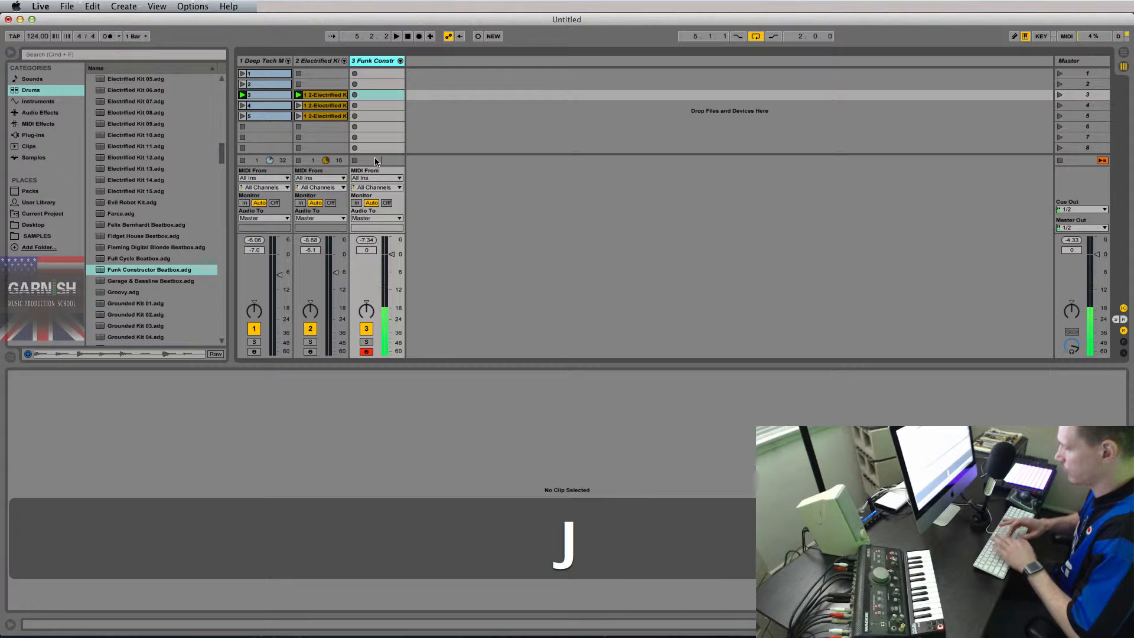
{"action": "key", "text": "k"}
{"action": "key", "text": "j"}
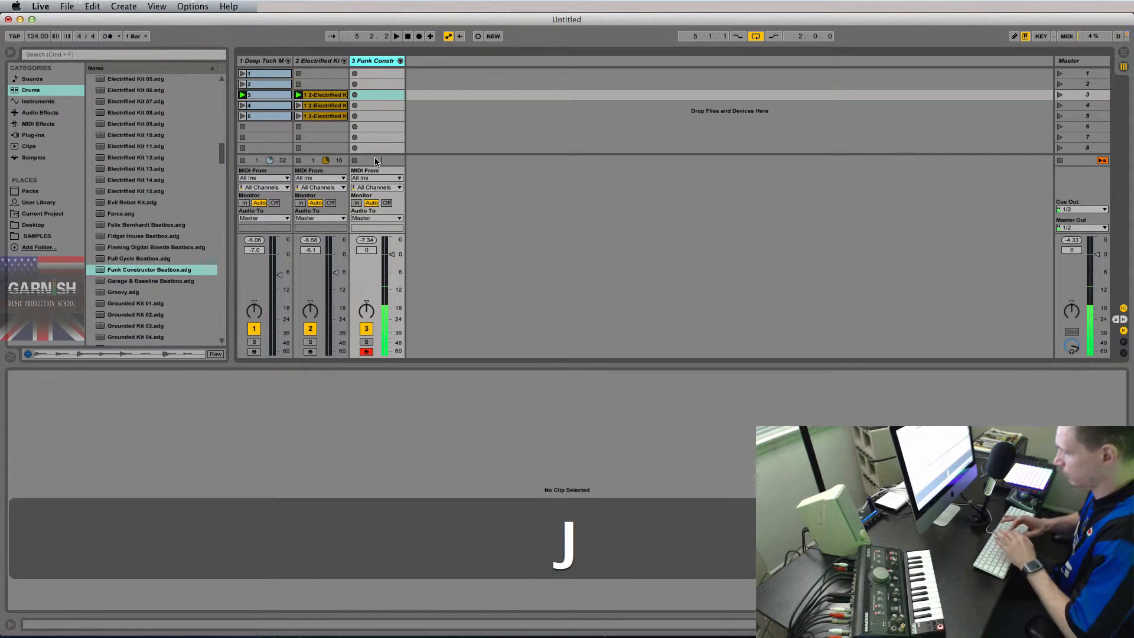
{"action": "key", "text": "k"}
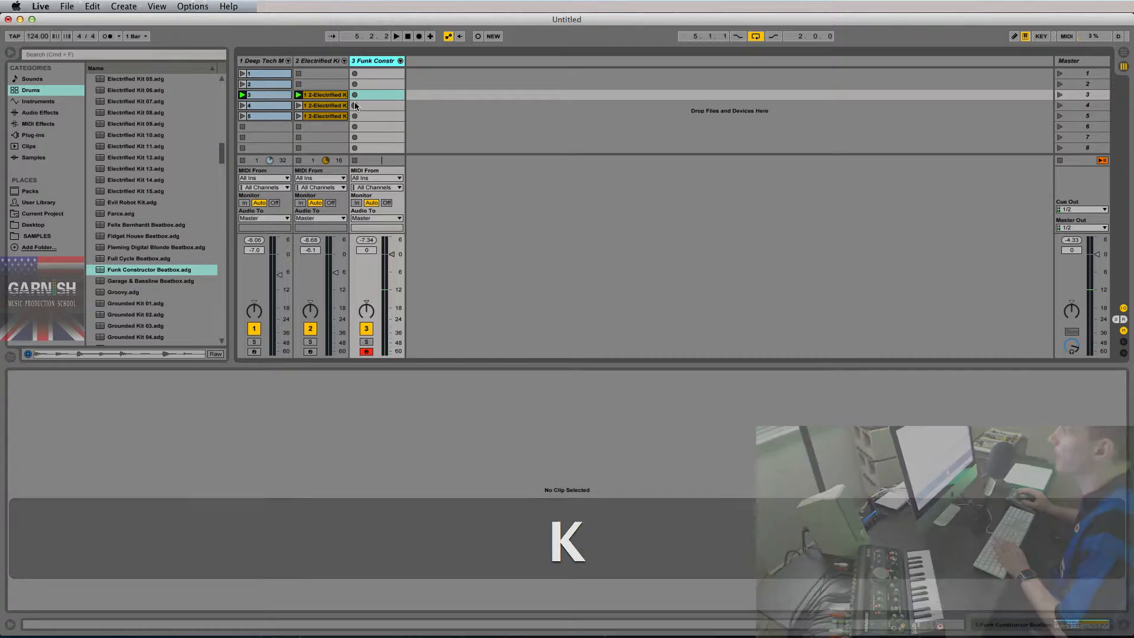
- Record a four-bar DD_Vox_JB_29_Hey pattern into the Funk Constructor track's scene 2 slot, repeating short groups of hits, and stop playback
{"action": "left_click", "coordinate": [354, 85]}
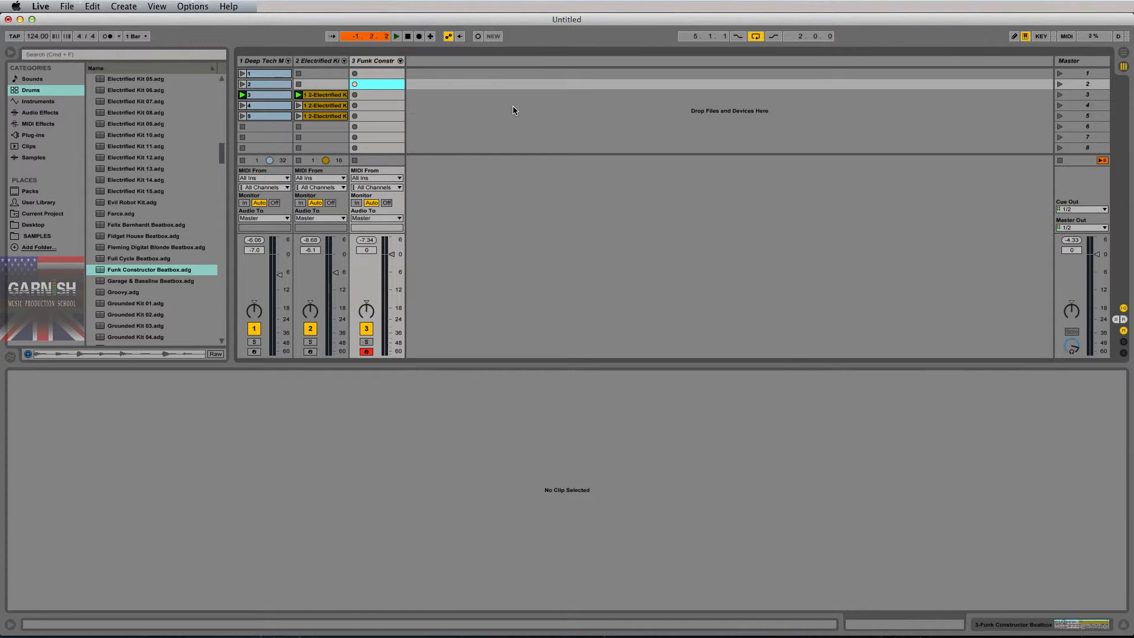
{"action": "key", "text": "k"}
{"action": "key", "text": "k"}
{"action": "key", "text": "k"}
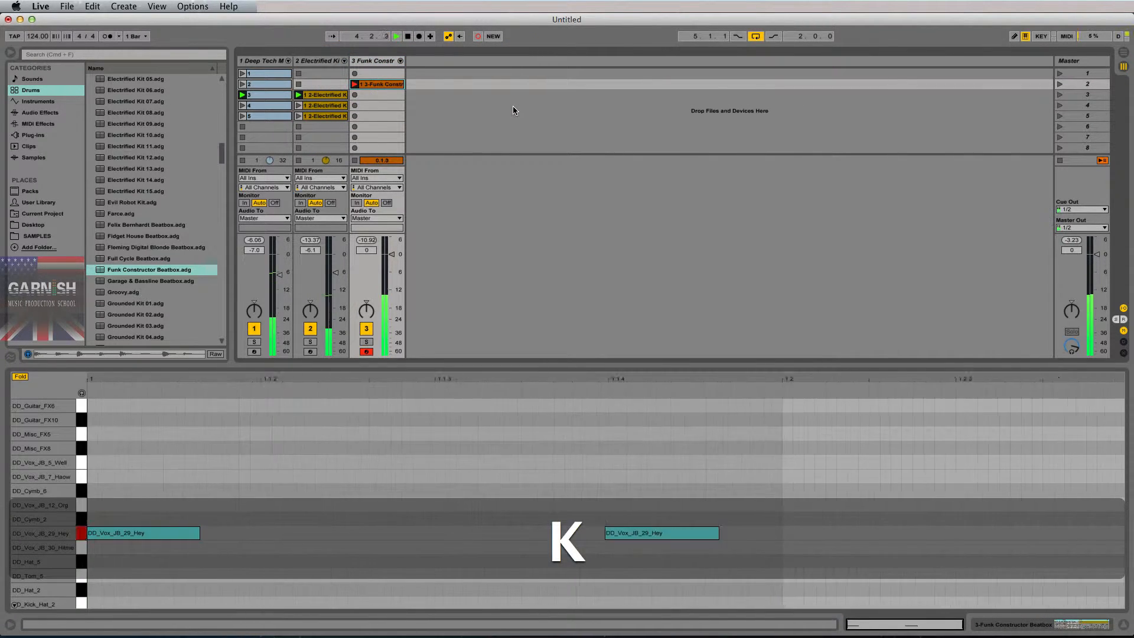
{"action": "key", "text": "k"}
{"action": "key", "text": "k"}
{"action": "key", "text": "k"}
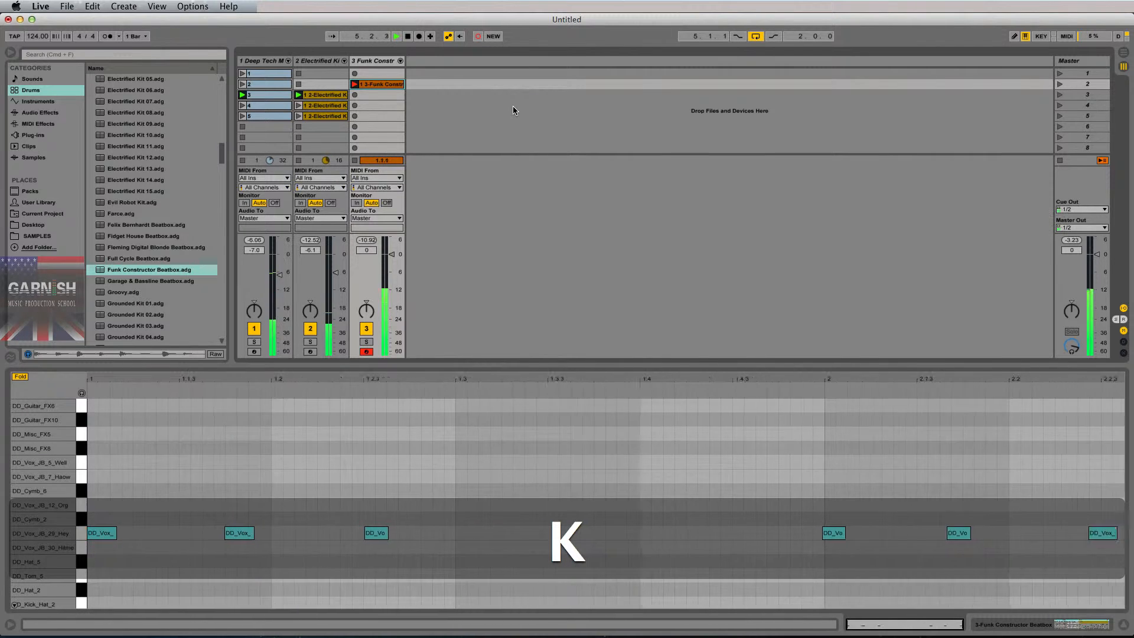
{"action": "key", "text": "k"}
{"action": "key", "text": "k"}
{"action": "key", "text": "k"}
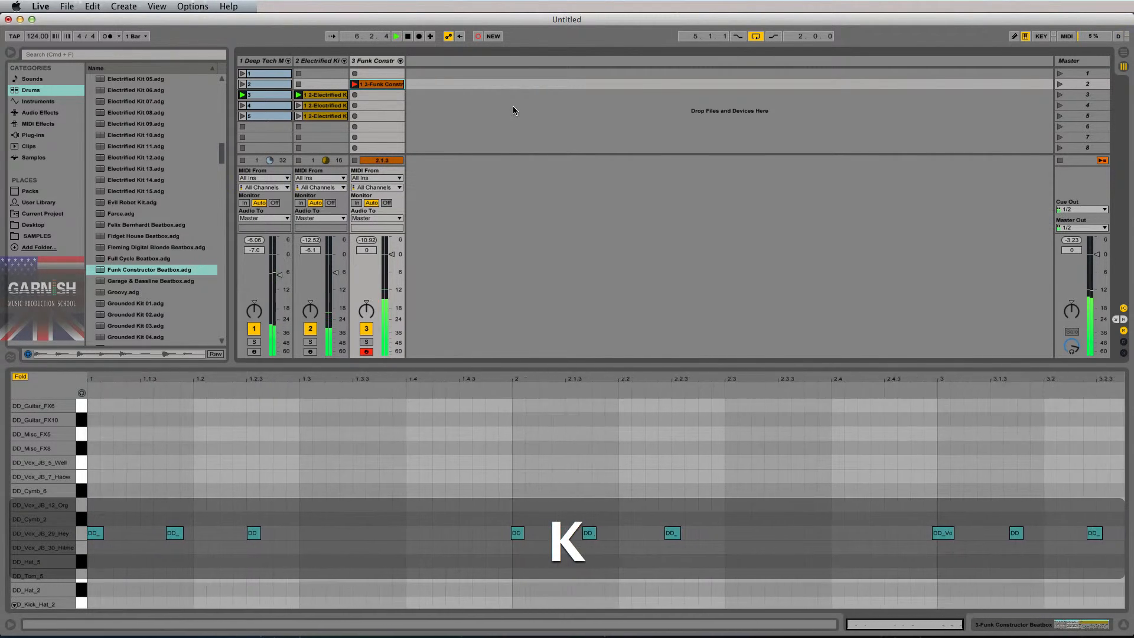
{"action": "key", "text": "k"}
{"action": "key", "text": "k"}
{"action": "key", "text": "k"}
{"action": "key", "text": "k"}
{"action": "key", "text": "k"}
{"action": "key", "text": "k"}
{"action": "key", "text": "k"}
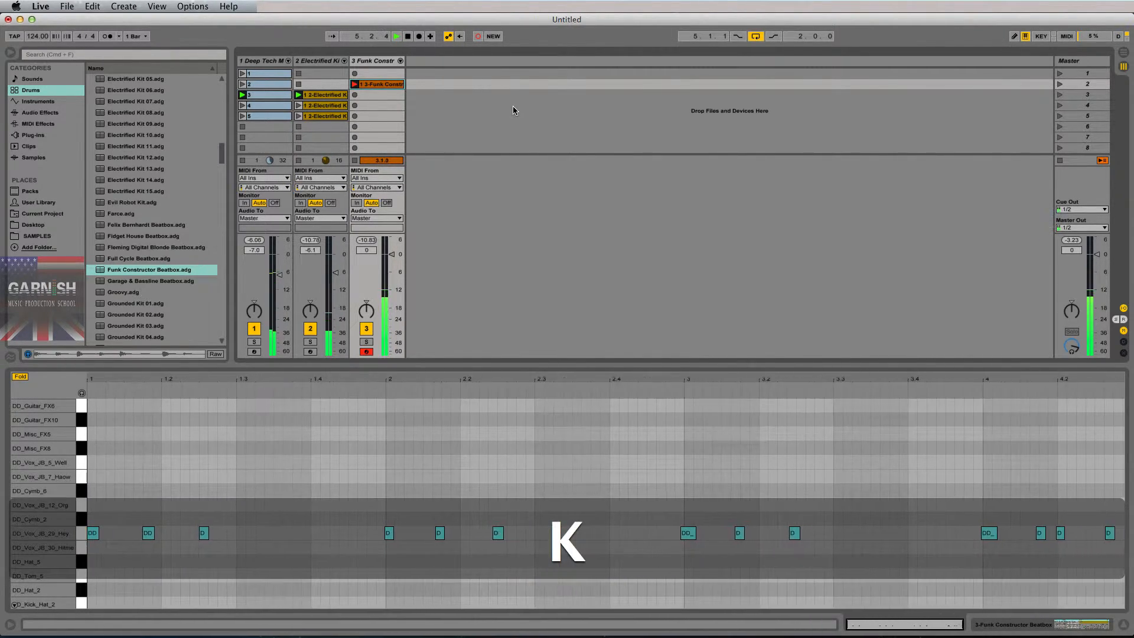
{"action": "key", "text": "space"}
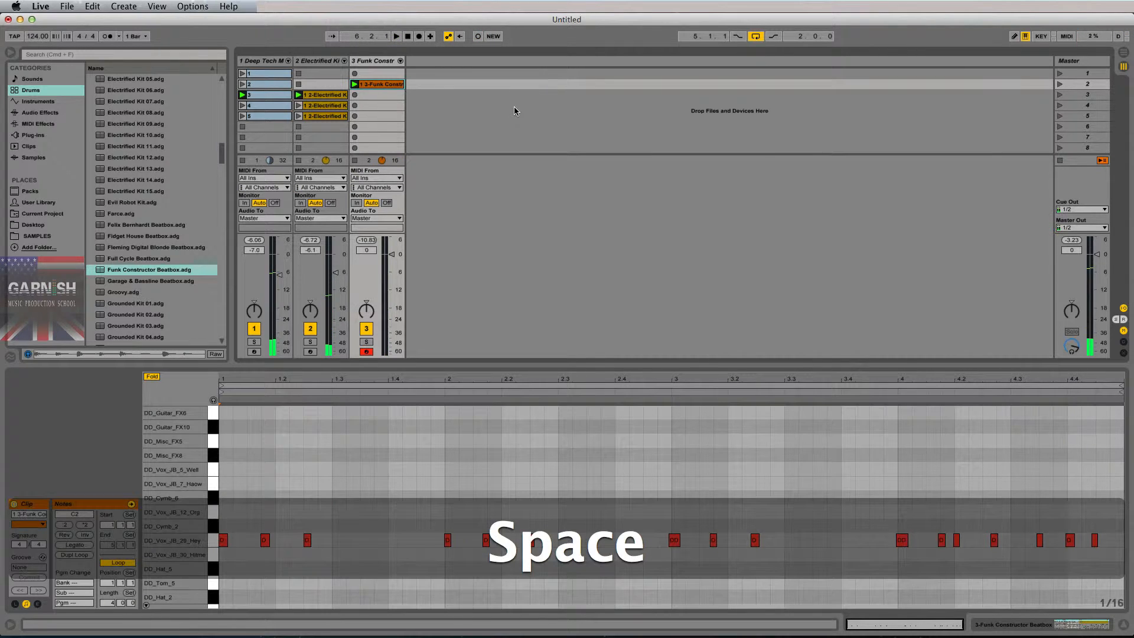
- Audition the kit's Hitme vocal and hat sounds to choose parts for layering over the Hey pattern
{"action": "key", "text": "j"}
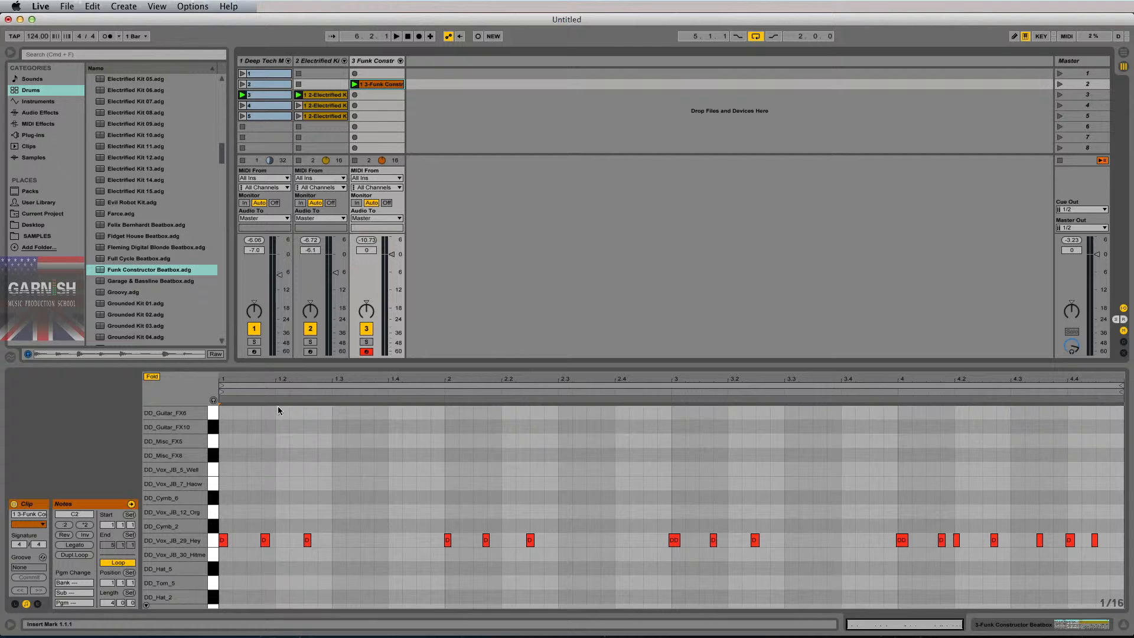
{"action": "scroll", "coordinate": [275, 443], "scroll_direction": "down", "scroll_amount": 5}
{"action": "scroll", "coordinate": [275, 443], "scroll_direction": "up", "scroll_amount": 3}
{"action": "key", "text": "j"}
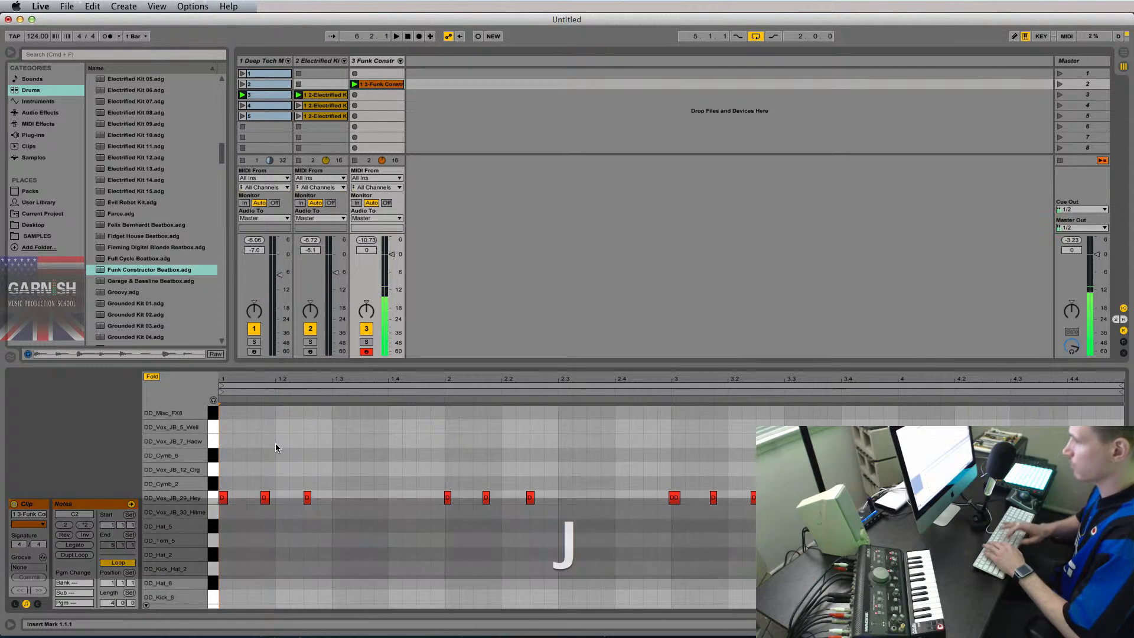
{"action": "key", "text": "y"}
{"action": "key", "text": "u"}
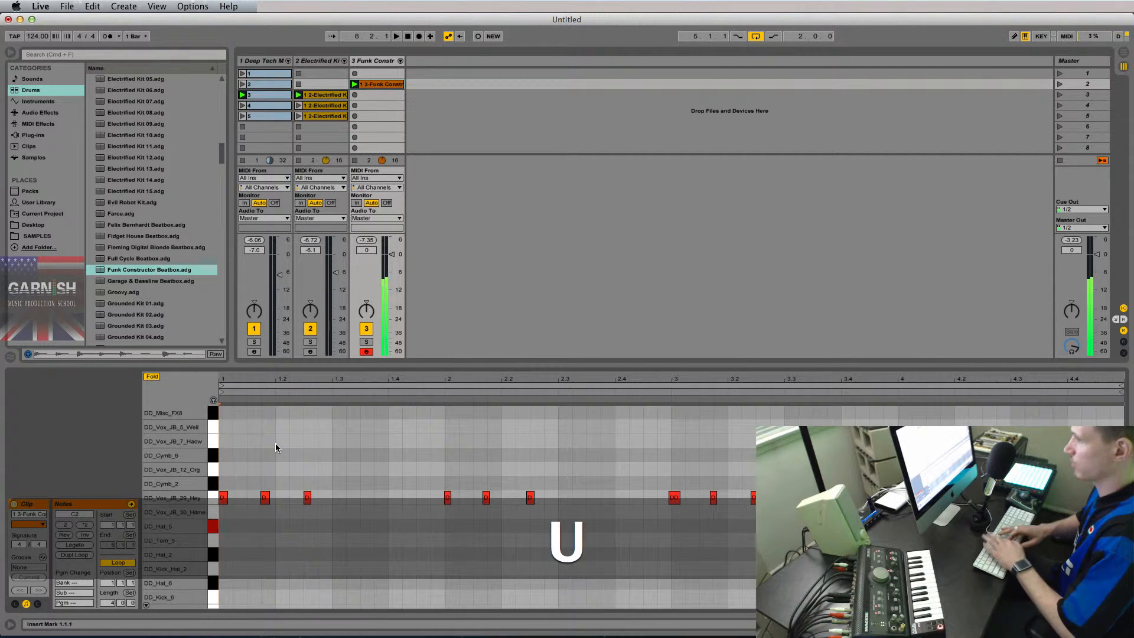
{"action": "key", "text": "j"}
{"action": "key", "text": "u"}
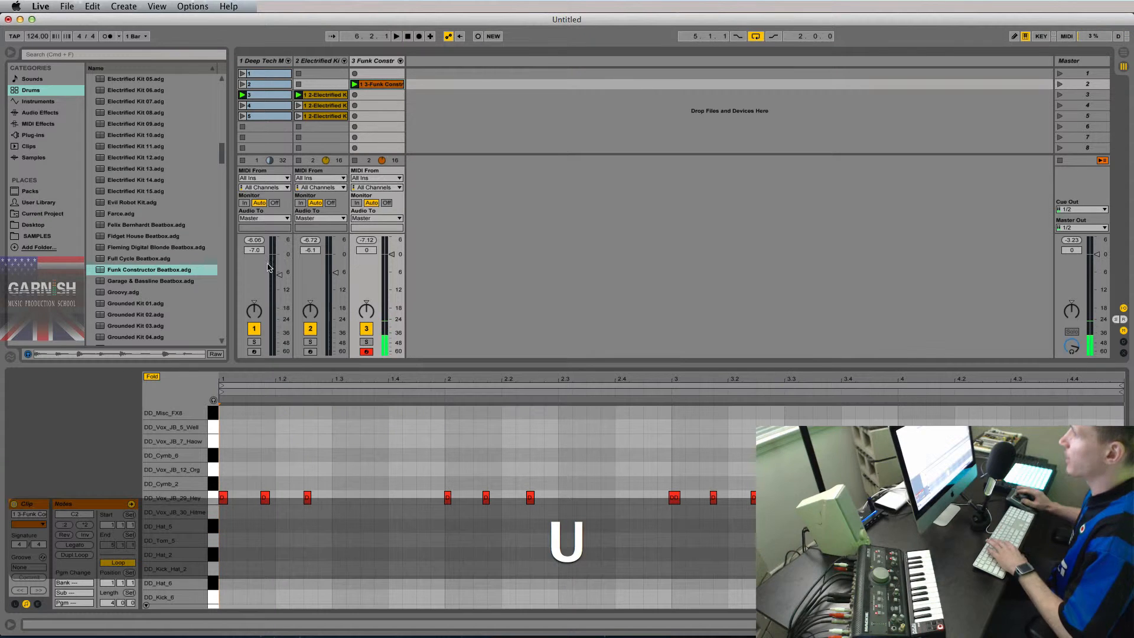
- Overdub sparse DD_Vox_JB_30_Hitme vocal hits across the four-bar scene 2 clip
{"action": "left_click", "coordinate": [479, 38]}
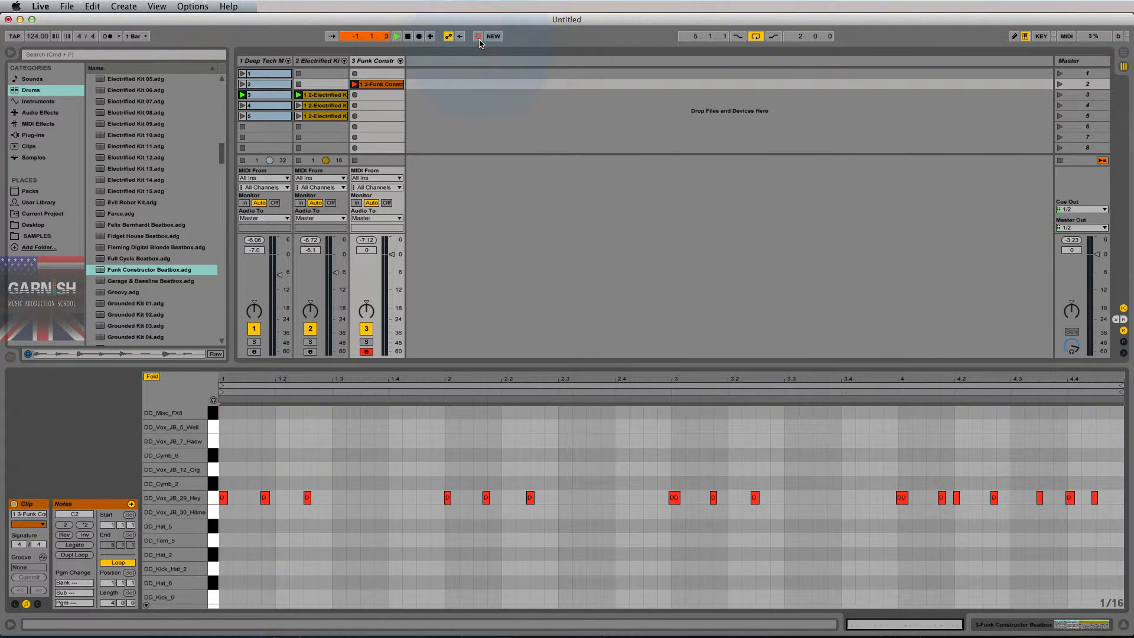
{"action": "key", "text": "j"}
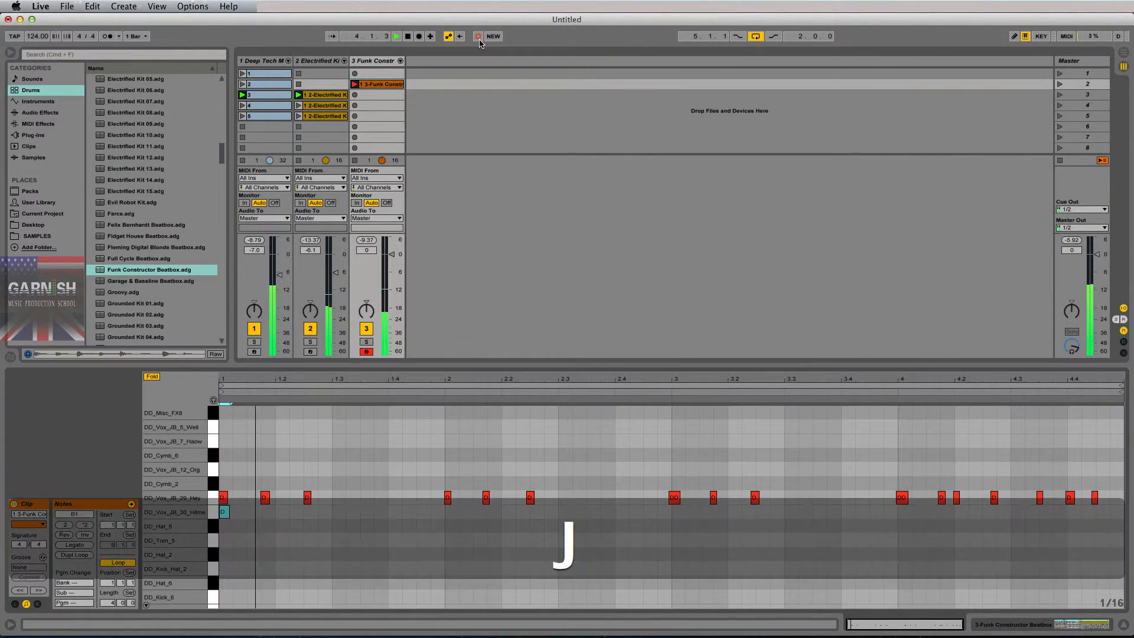
{"action": "key", "text": "j"}
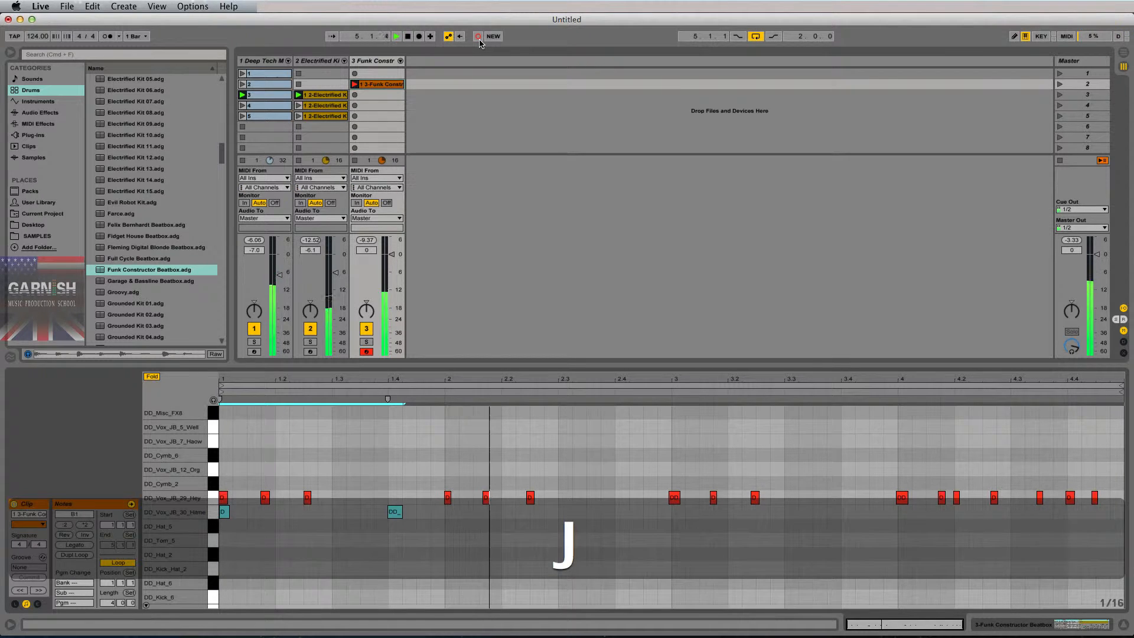
{"action": "key", "text": "j"}
{"action": "key", "text": "j"}
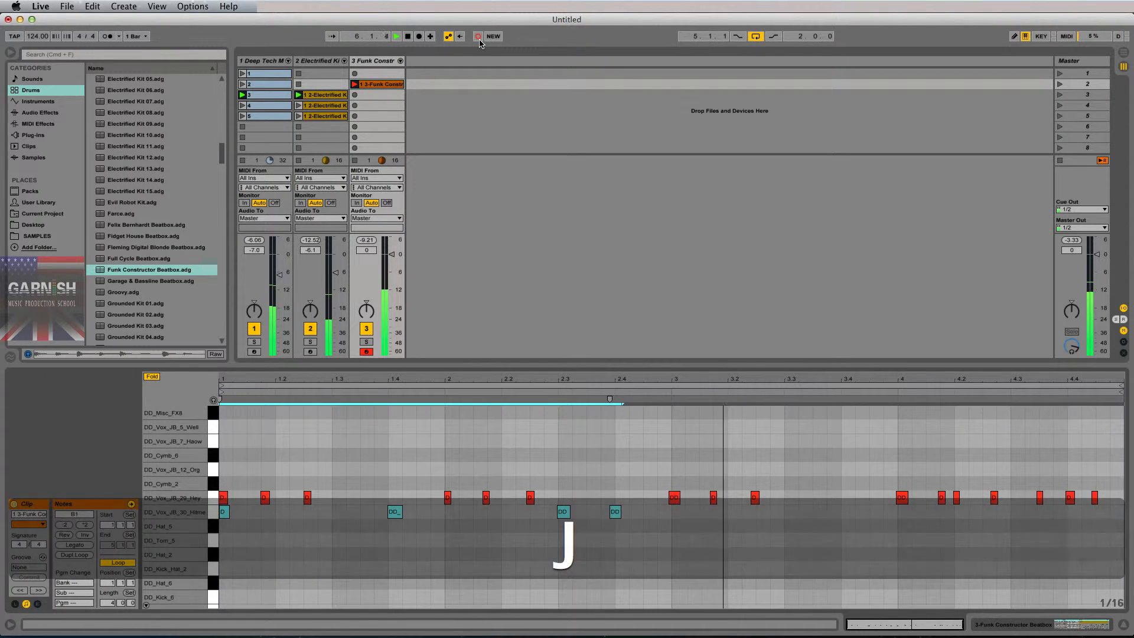
{"action": "key", "text": "j"}
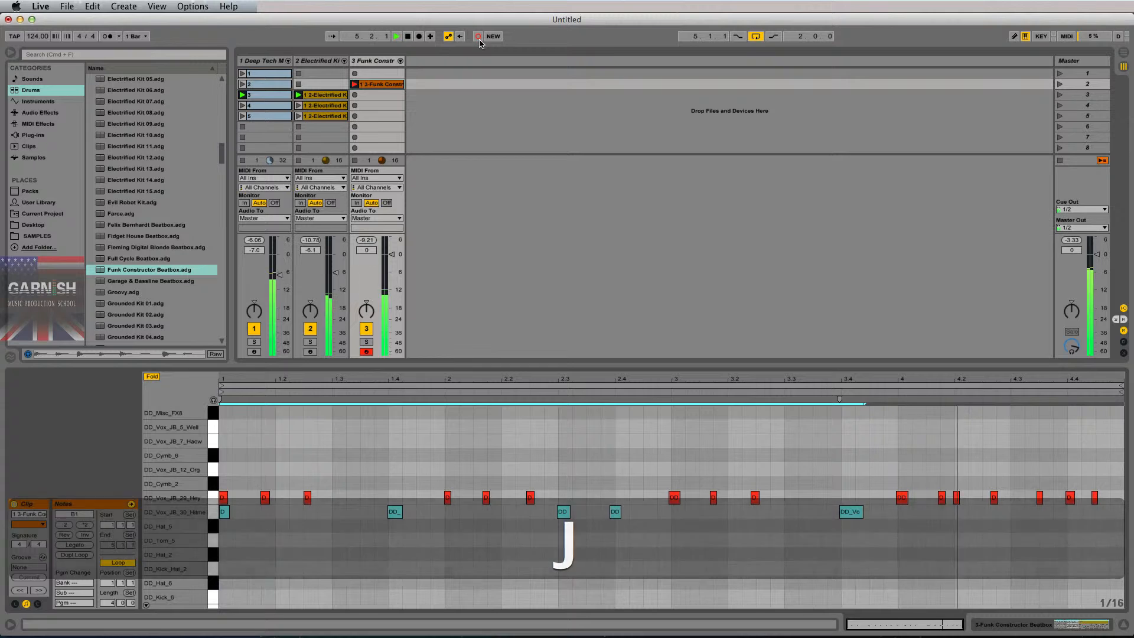
{"action": "key", "text": "j"}
{"action": "key", "text": "j"}
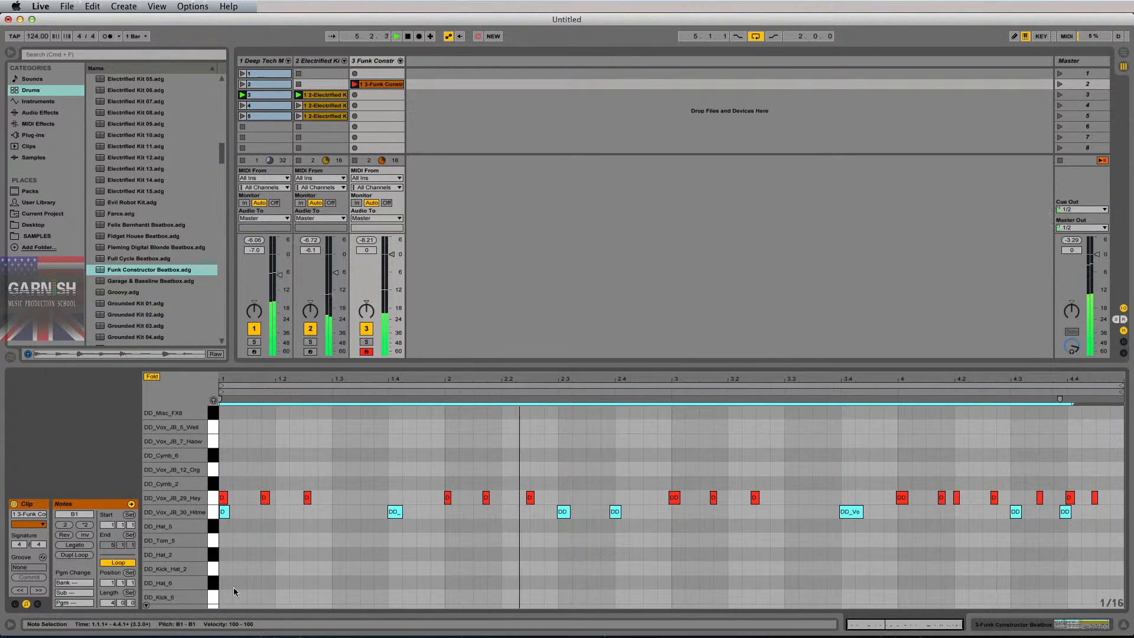
- Delete the DD_Vox_JB_30_Hitme note at the very start of the clip
{"action": "left_click", "coordinate": [244, 543]}
{"action": "left_click", "coordinate": [222, 513]}
{"action": "key", "text": "BackSpace"}
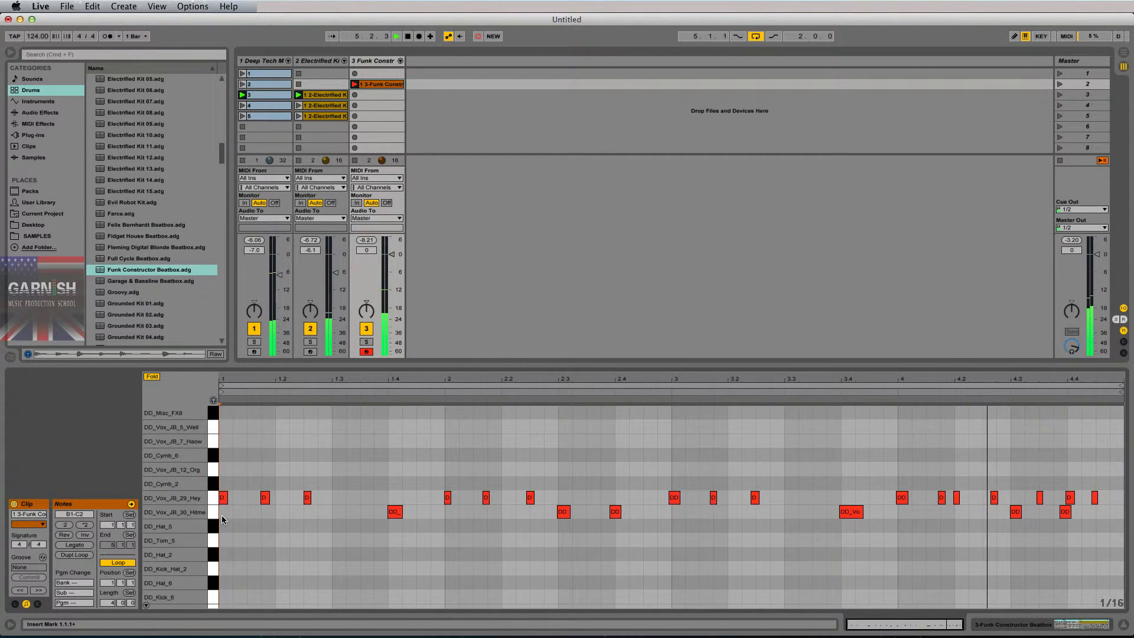
- Overdub DD_Hat_5 hits on the beats of all four bars, with a few extra hits between beats in bars 2 and 4
{"action": "key", "text": "u"}
{"action": "key", "text": "u"}
{"action": "key", "text": "u"}
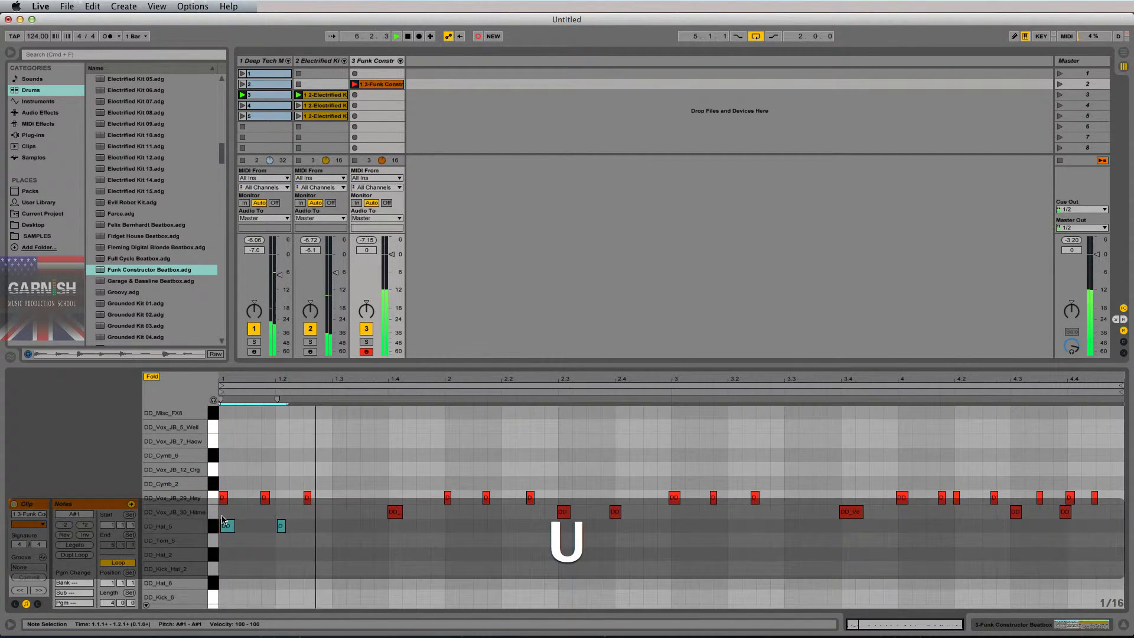
{"action": "key", "text": "u"}
{"action": "key", "text": "u"}
{"action": "key", "text": "u"}
{"action": "key", "text": "u"}
{"action": "key", "text": "u"}
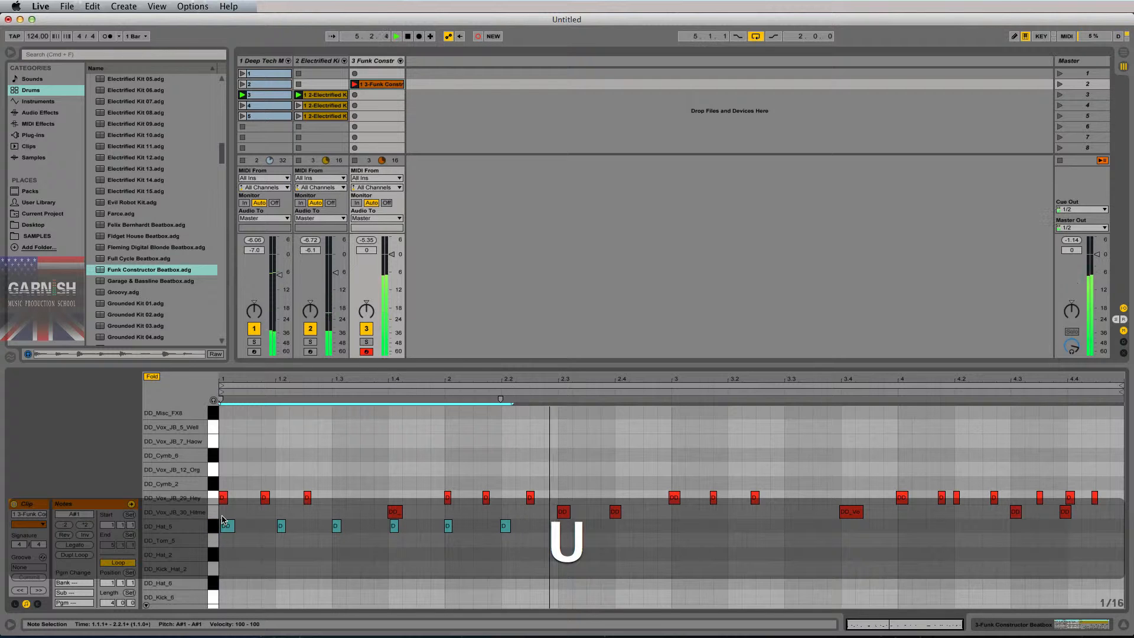
{"action": "key", "text": "u"}
{"action": "key", "text": "u"}
{"action": "key", "text": "u"}
{"action": "key", "text": "u"}
{"action": "key", "text": "u"}
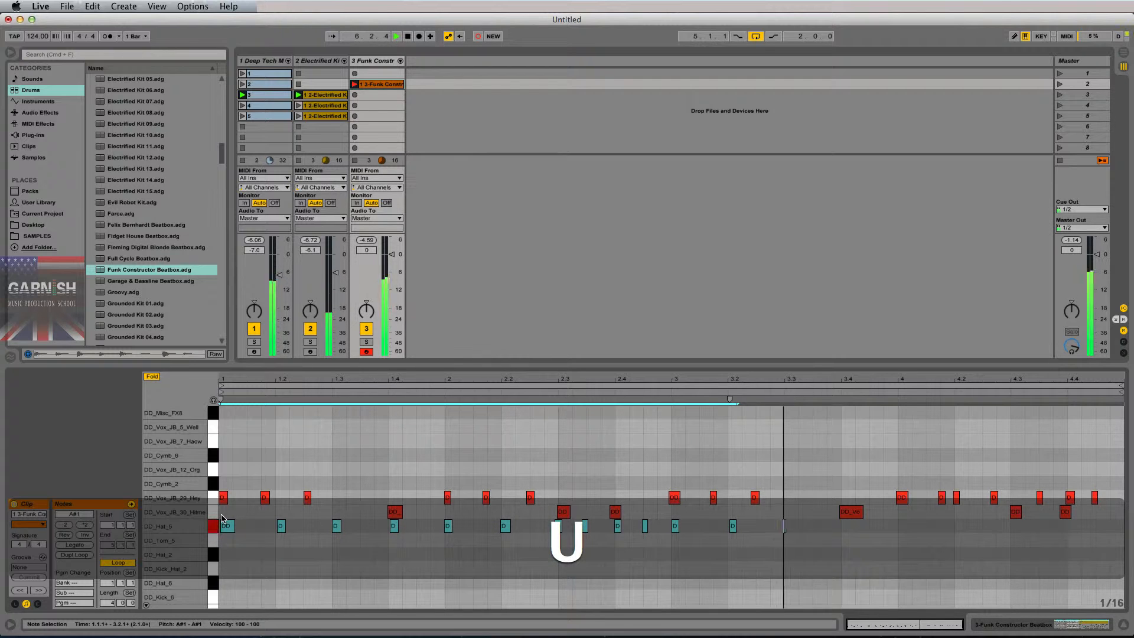
{"action": "key", "text": "u"}
{"action": "key", "text": "u"}
{"action": "key", "text": "u"}
{"action": "key", "text": "u"}
{"action": "key", "text": "u"}
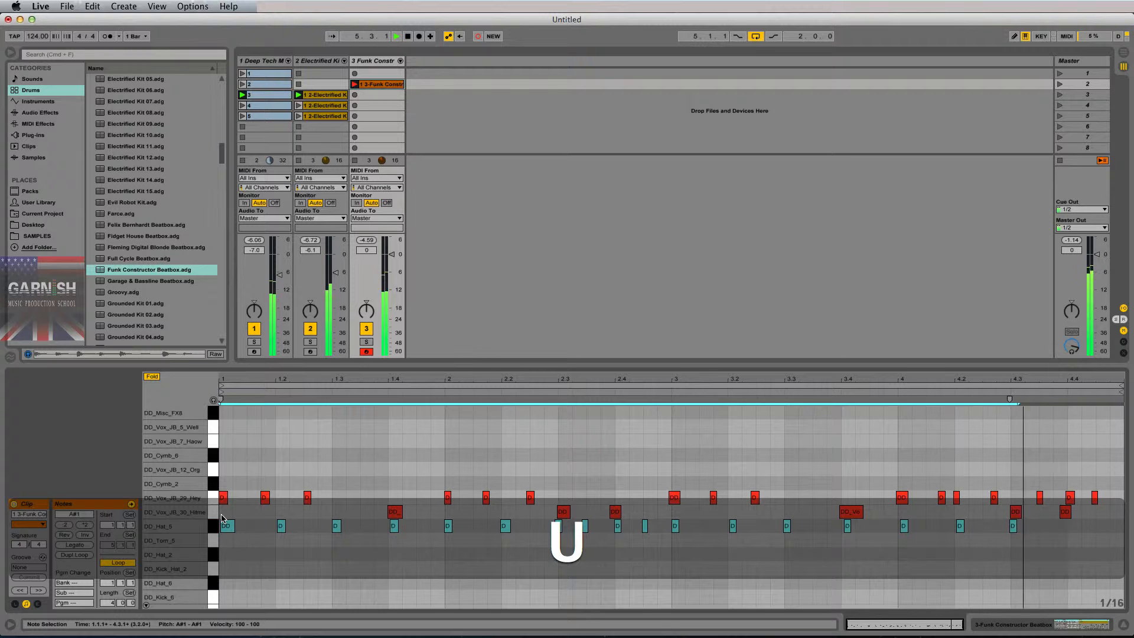
{"action": "key", "text": "u"}
{"action": "key", "text": "u"}
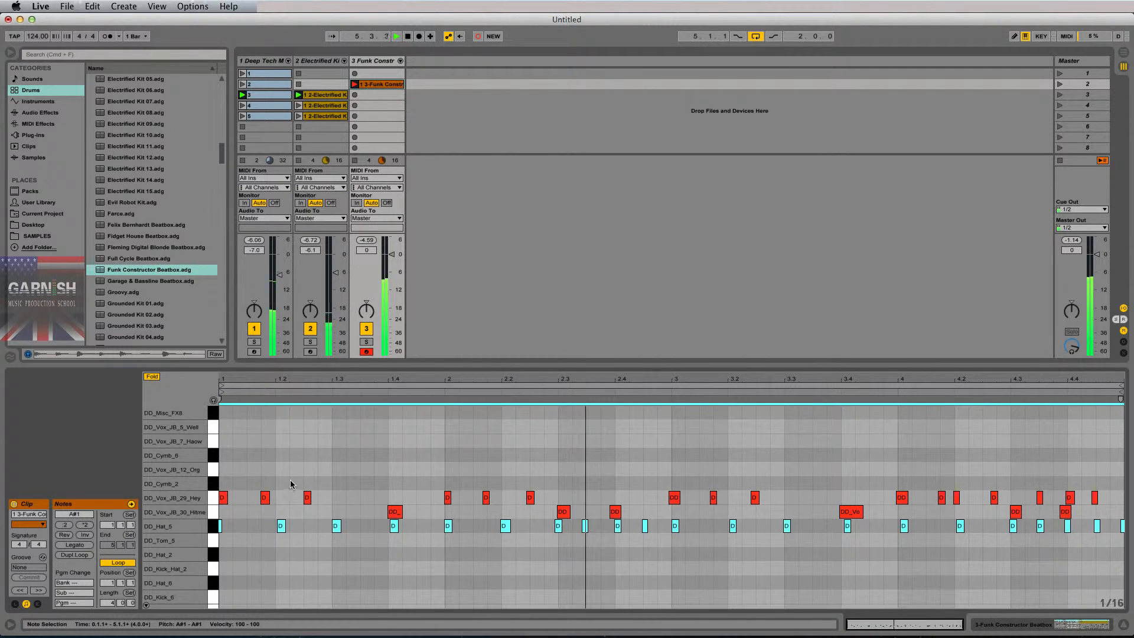
- Quantize the newly recorded DD_Hat_5 notes and deselect them
{"action": "right_click", "coordinate": [289, 480]}
{"action": "left_click", "coordinate": [330, 290]}
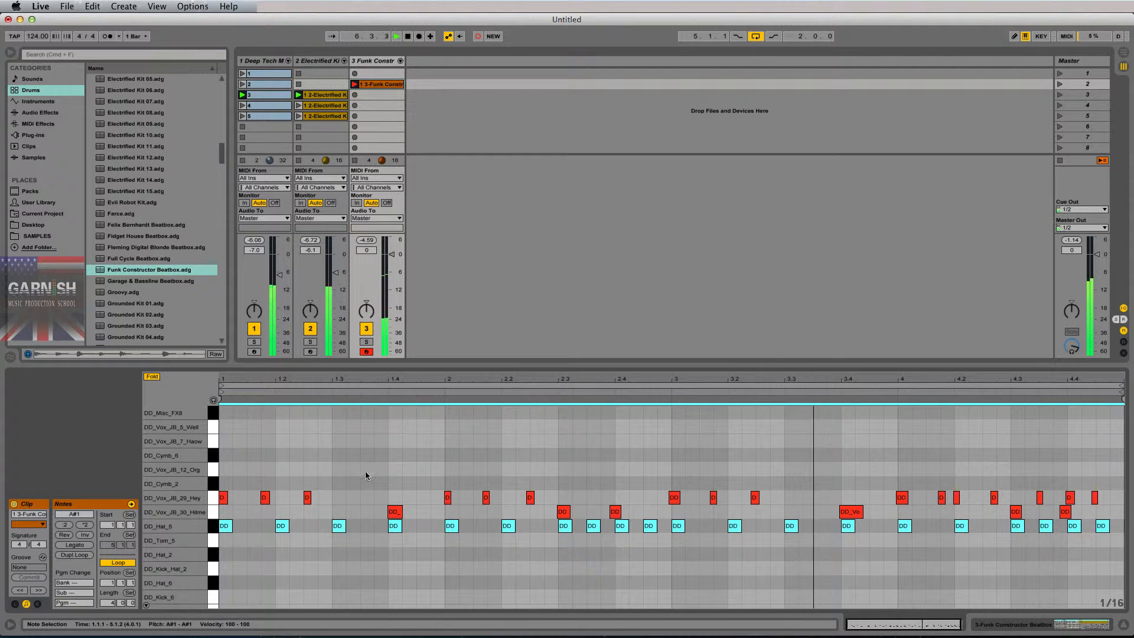
{"action": "left_click", "coordinate": [364, 509]}
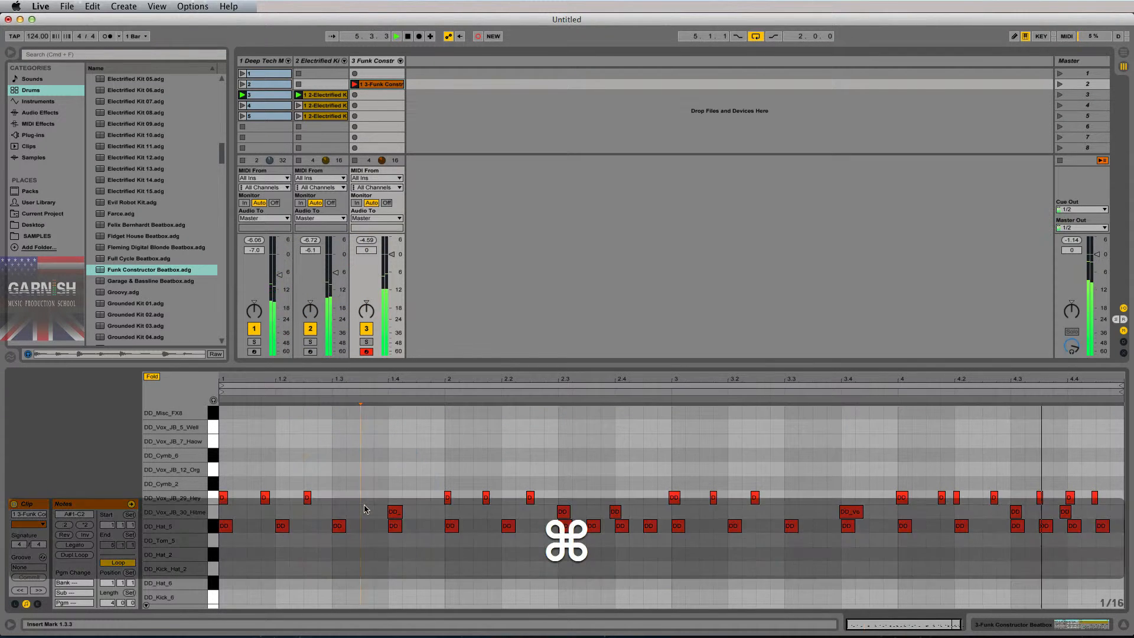
- Quantize all the notes in the Funk Constructor clip
{"action": "key", "text": "super+a"}
{"action": "right_click", "coordinate": [362, 468]}
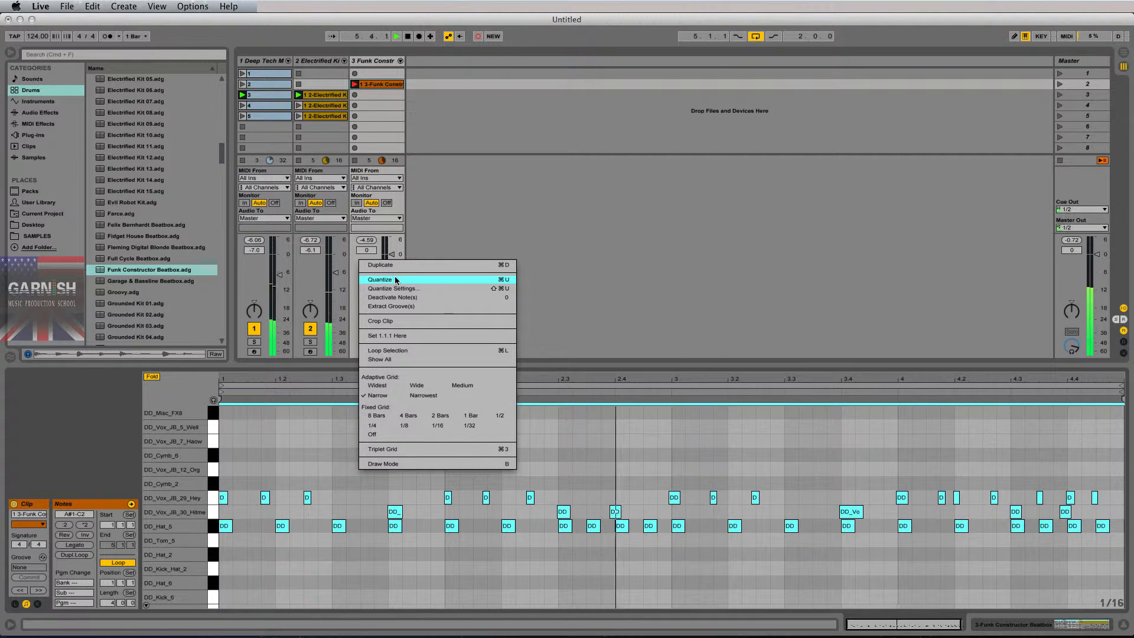
{"action": "left_click", "coordinate": [394, 279]}
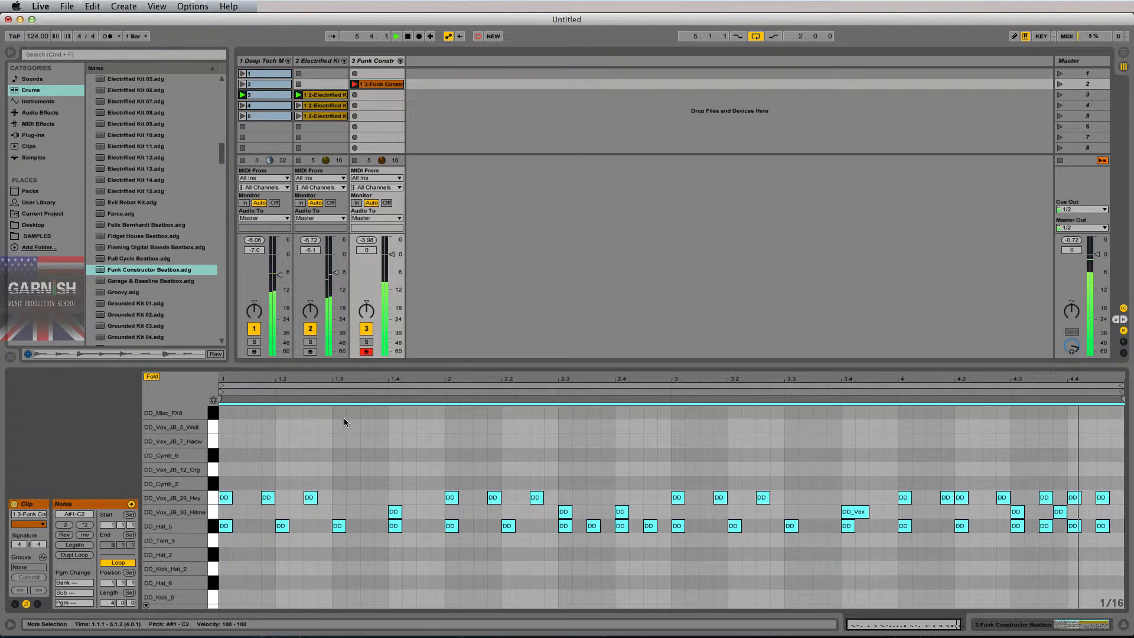
{"action": "left_click", "coordinate": [430, 445]}
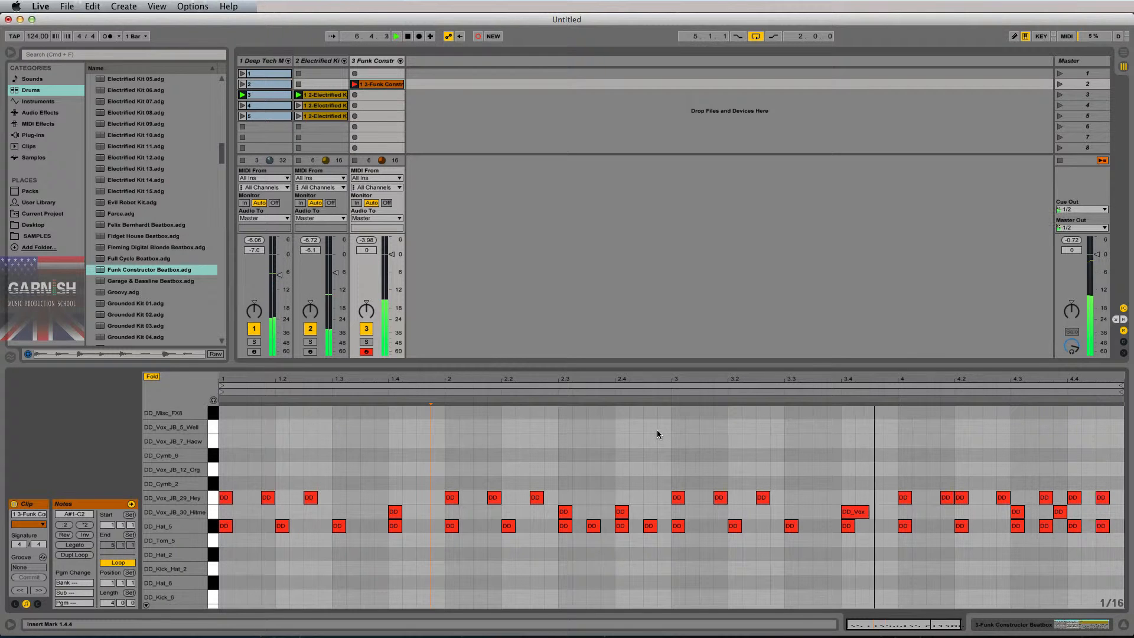
- Try moving the Hey note at 4.1.4 to 4.1.3, stop playback, and undo both the move and the quantization of all notes
{"action": "left_click", "coordinate": [921, 481]}
{"action": "left_click", "coordinate": [948, 501]}
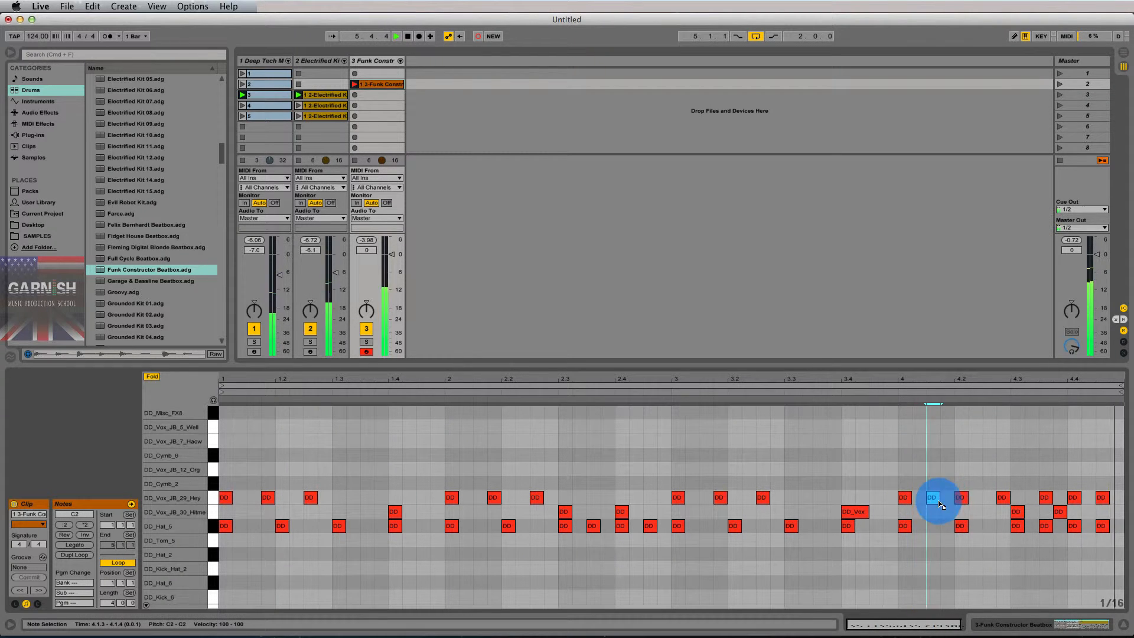
{"action": "key", "text": "space"}
{"action": "key", "text": "super+z"}
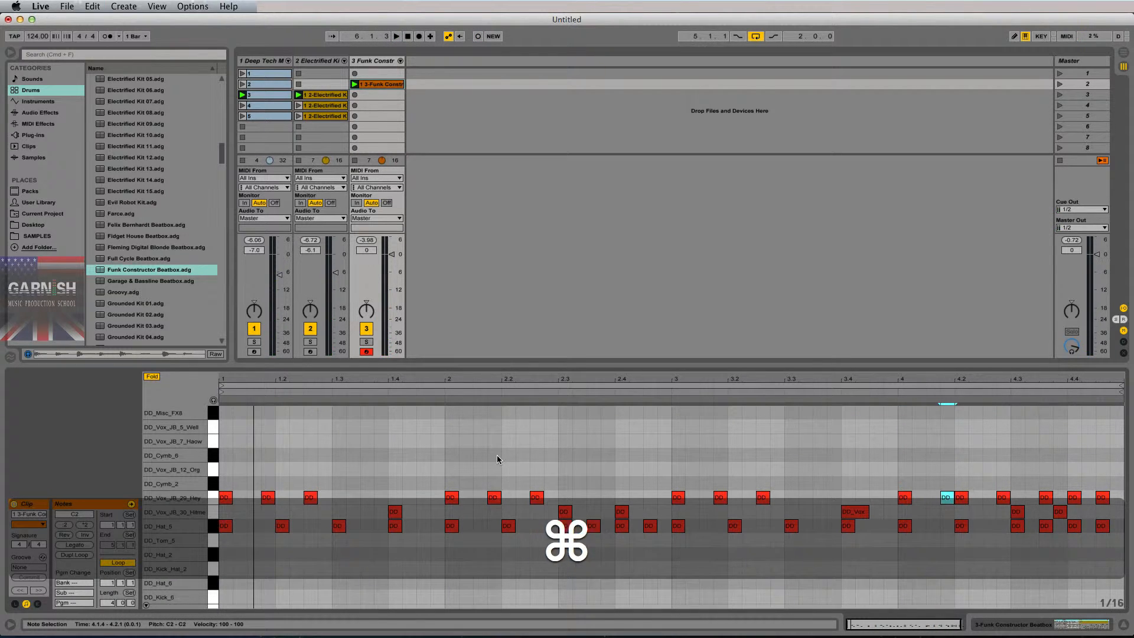
{"action": "key", "text": "super+z"}
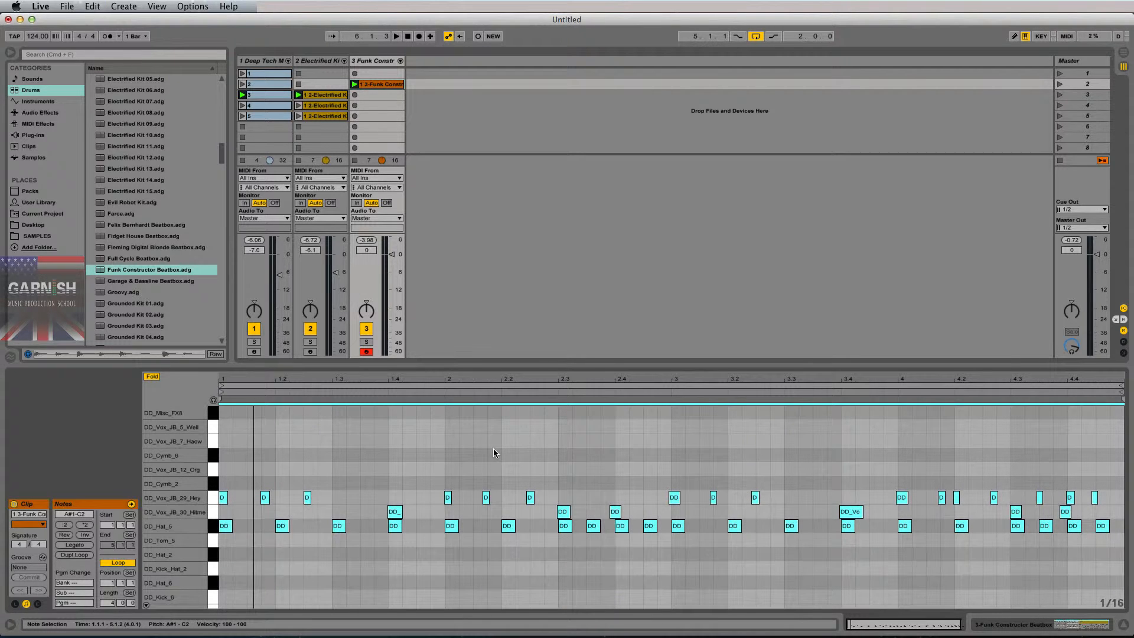
- Play the start of the clip to check the vocal-hit timing, and stop playback
{"action": "key", "text": "space"}
{"action": "left_click", "coordinate": [347, 445]}
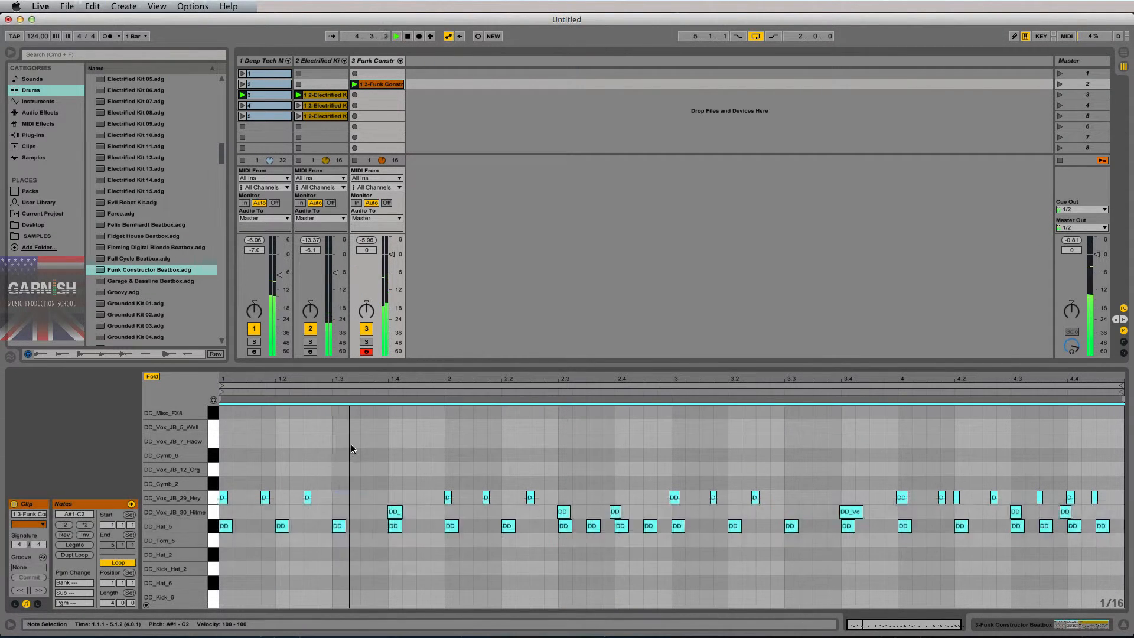
{"action": "key", "text": "space"}
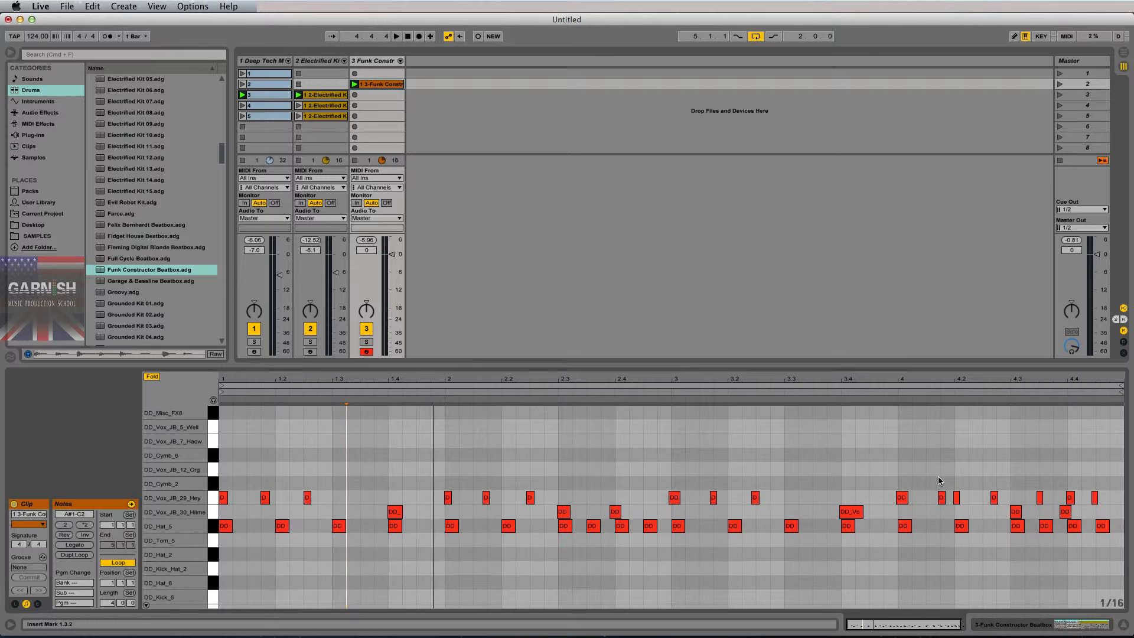
- Move the second DD_Vox_JB_29_Hey note in bar 4 earlier to about 4.1.3 and nudge the first one onto 4.1.1
{"action": "left_click_drag", "start_coordinate": [942, 502], "coordinate": [930, 500]}
{"action": "left_click", "coordinate": [907, 501]}
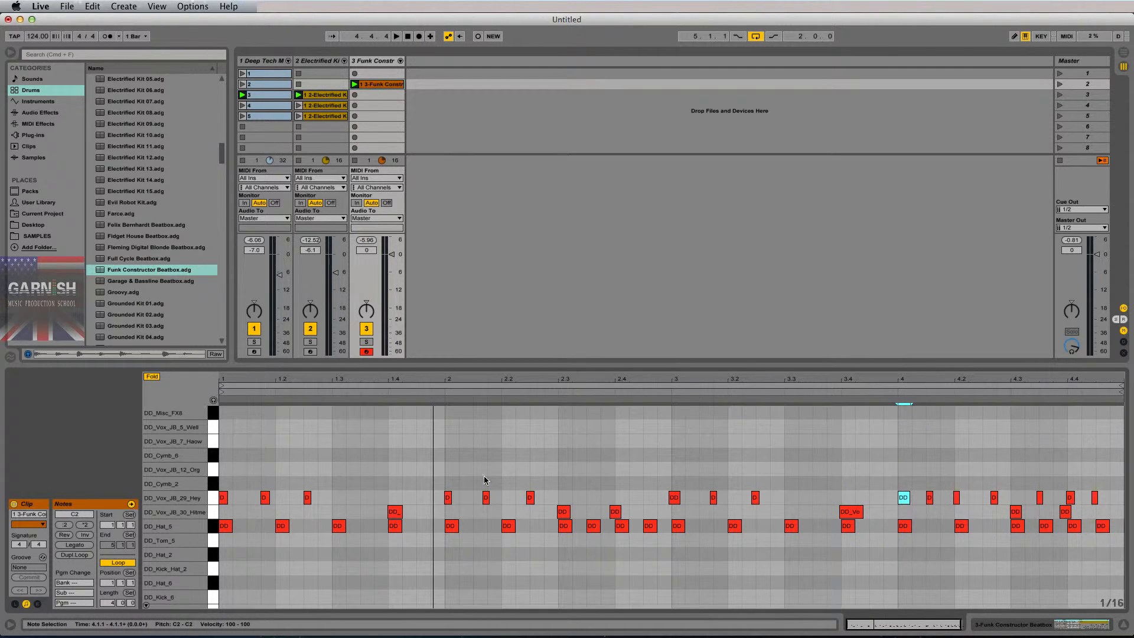
- Quantize all the DD_Vox_JB_30_Hitme notes in the clip
{"action": "left_click", "coordinate": [212, 513]}
{"action": "key", "text": "super+u"}
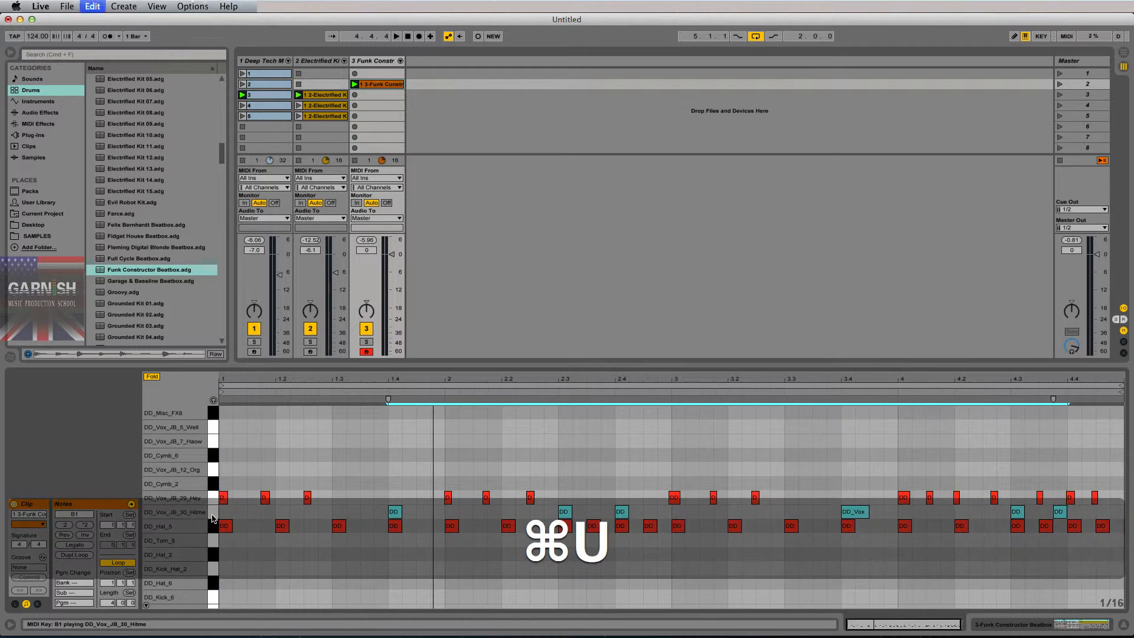
- Quantize all the DD_Vox_JB_29_Hey notes in the clip and play the result
{"action": "left_click", "coordinate": [211, 497]}
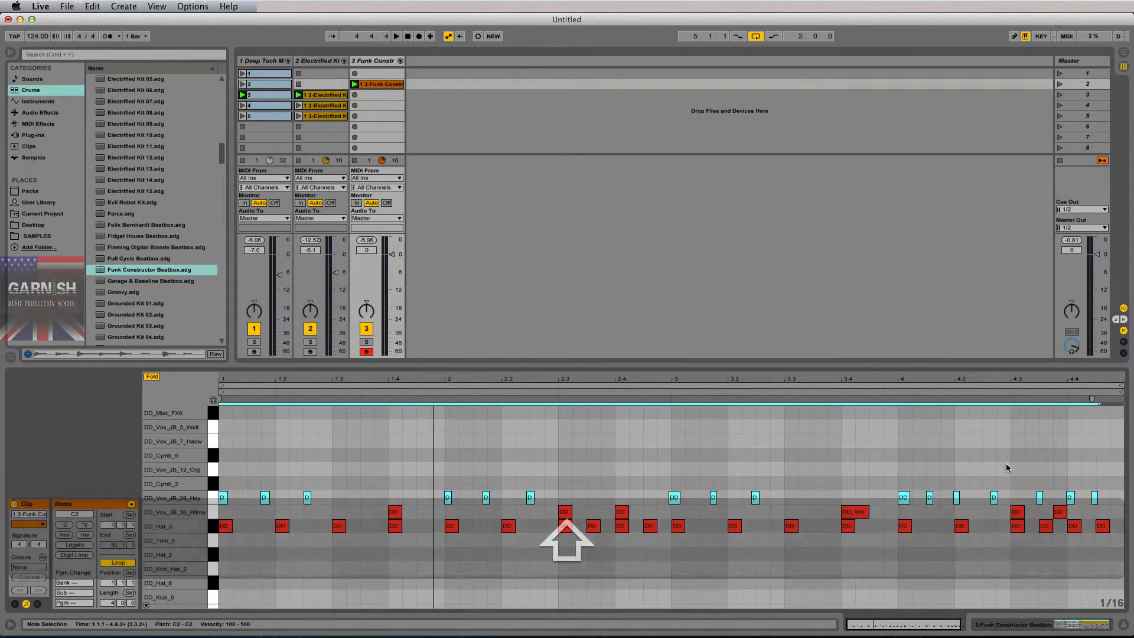
{"action": "key", "text": "super+u"}
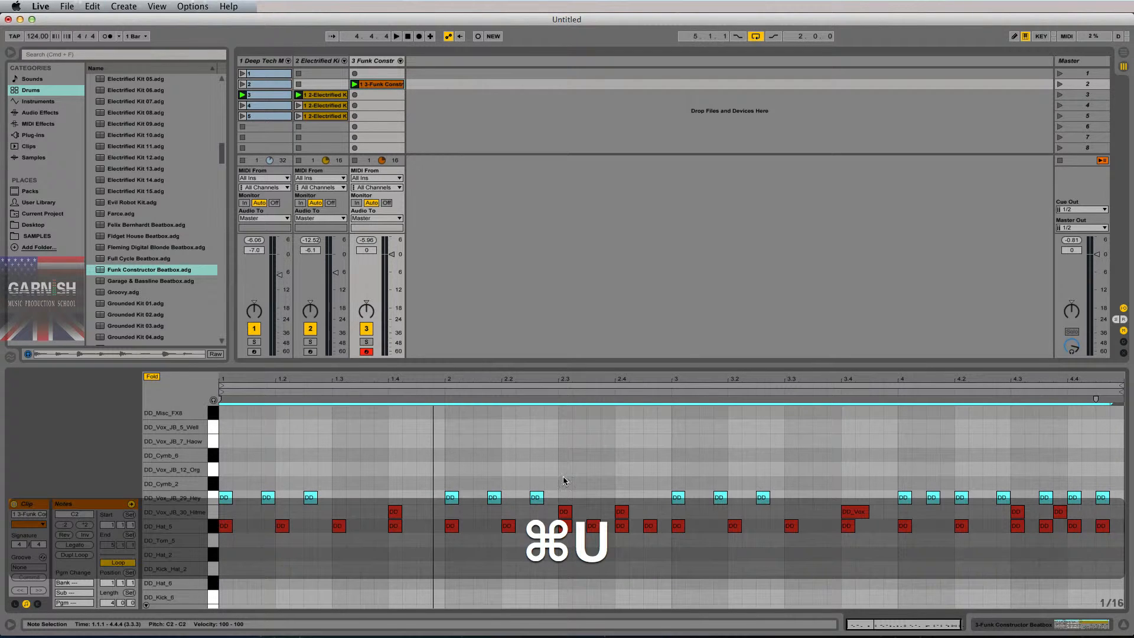
{"action": "key", "text": "space"}
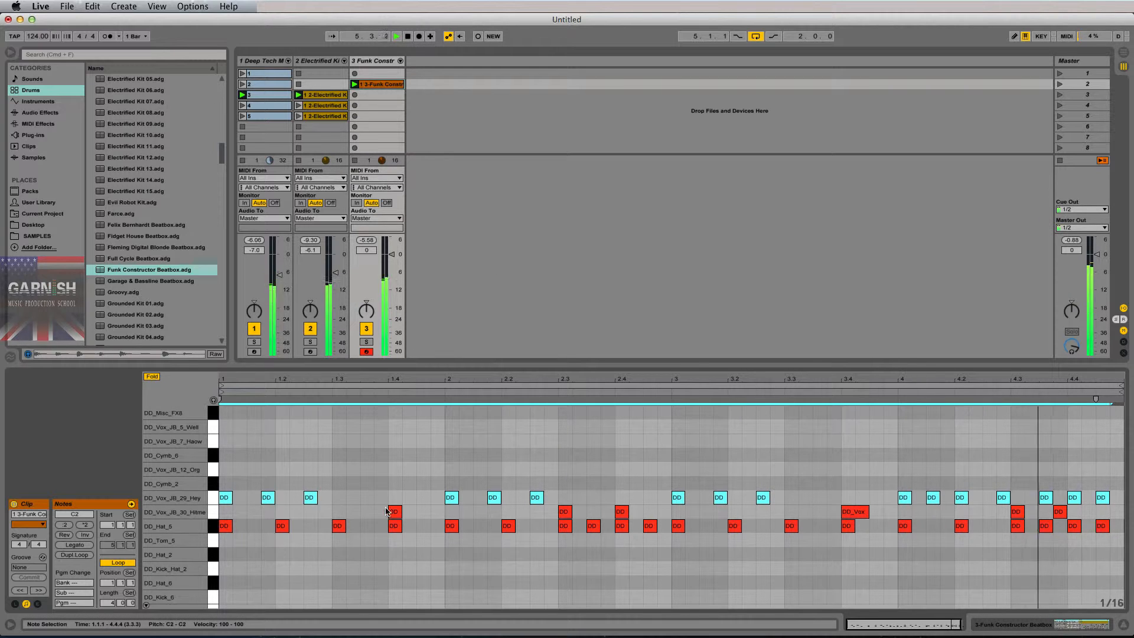
- Stop playback and delete the DD_Vox_JB_29_Hey note at 4.1.3
{"action": "left_click", "coordinate": [932, 497]}
{"action": "key", "text": "space"}
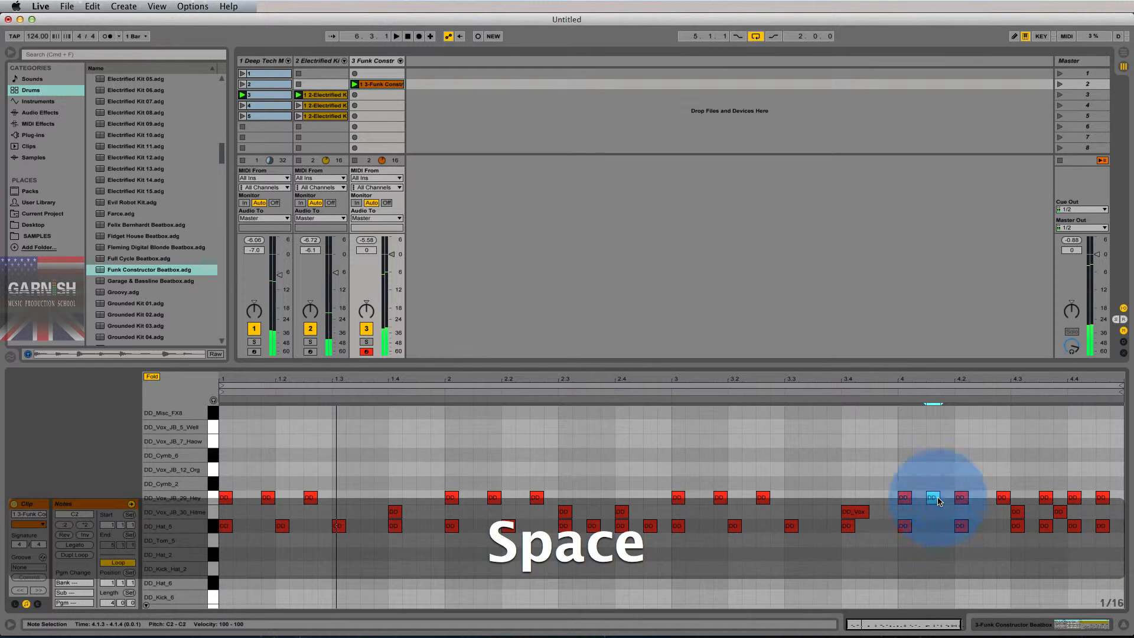
{"action": "key", "text": "BackSpace"}
- Lengthen the DD_Vox_JB_30_Hitme notes at 1.4.1, 2.3.1 and 2.4.1 to one full beat each
{"action": "left_click", "coordinate": [397, 511]}
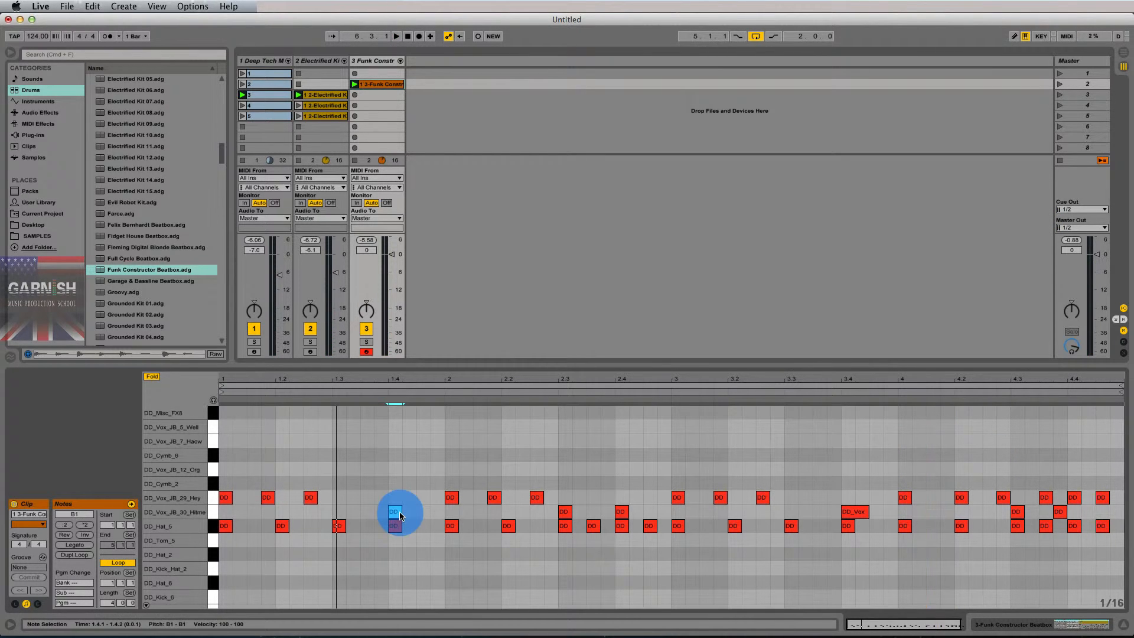
{"action": "left_click_drag", "start_coordinate": [401, 511], "coordinate": [445, 511]}
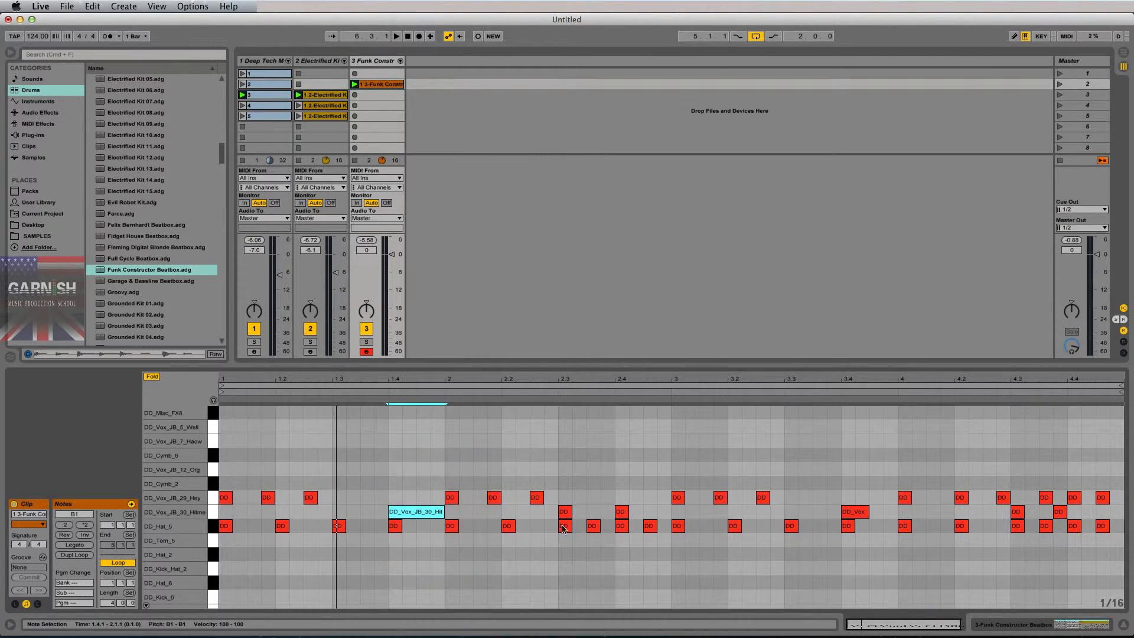
{"action": "left_click_drag", "start_coordinate": [627, 511], "coordinate": [656, 512]}
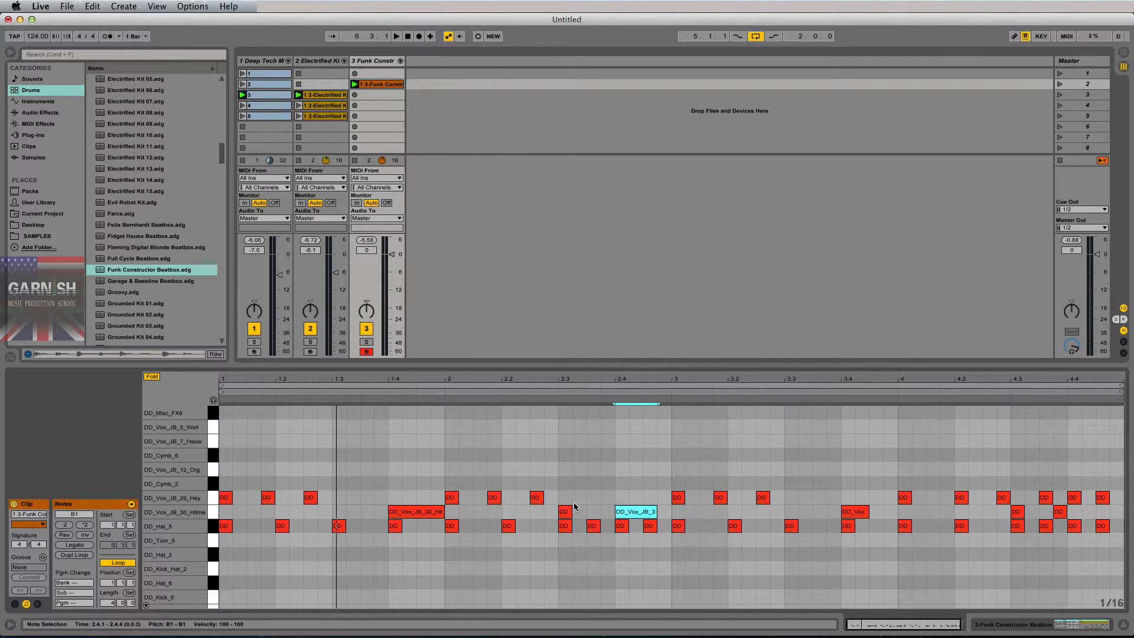
{"action": "left_click_drag", "start_coordinate": [569, 514], "coordinate": [596, 511]}
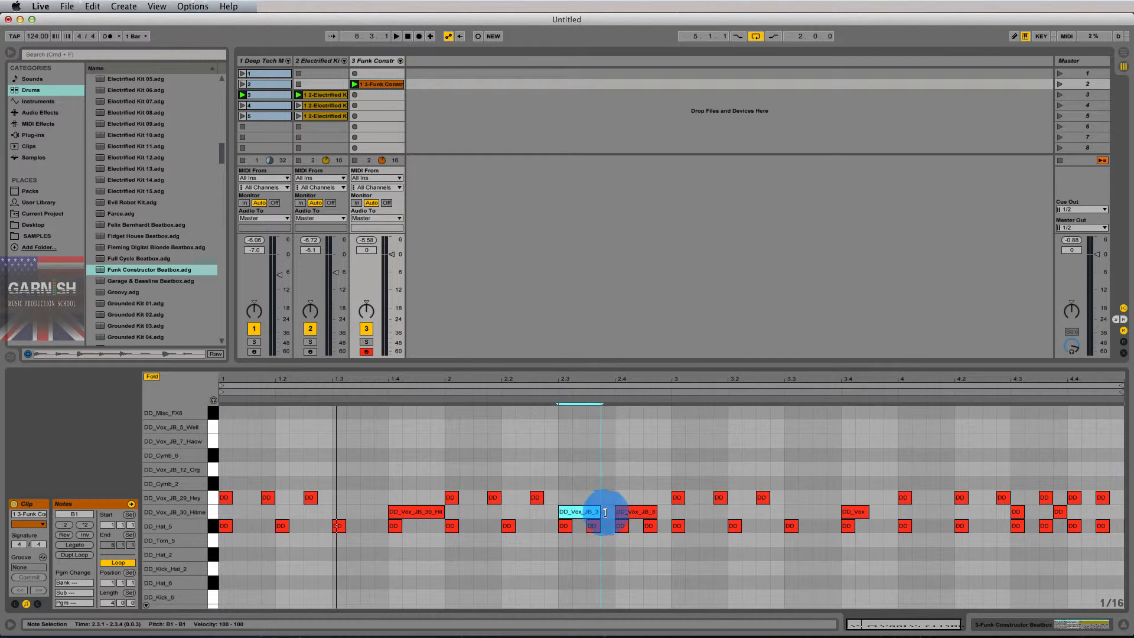
{"action": "left_click", "coordinate": [651, 512]}
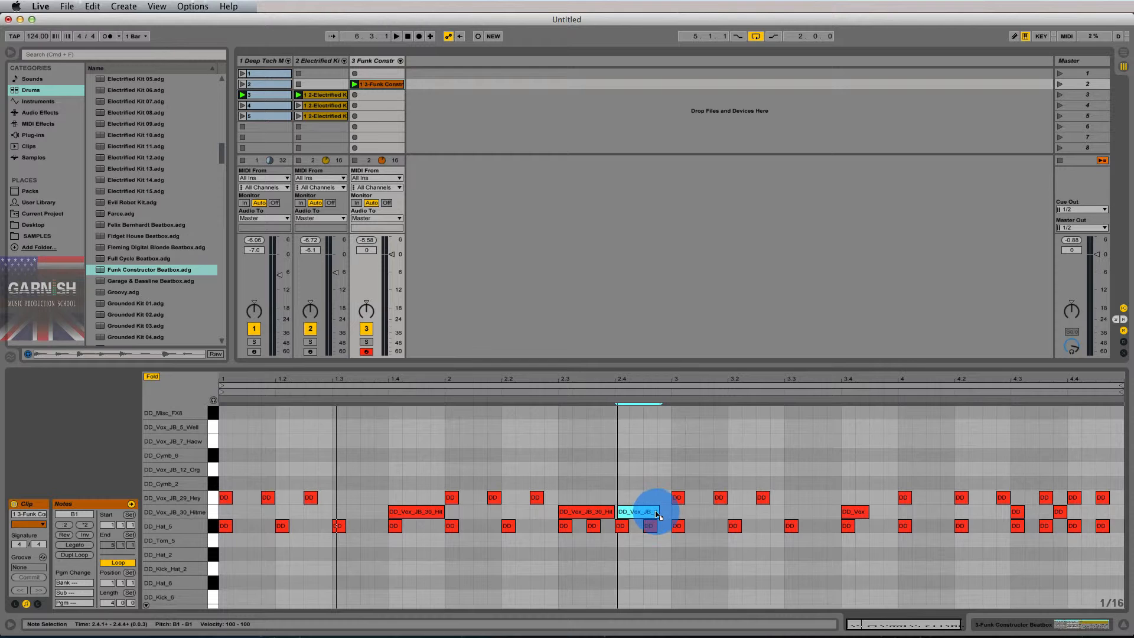
{"action": "key", "text": "super+z"}
{"action": "left_click_drag", "start_coordinate": [656, 512], "coordinate": [669, 512]}
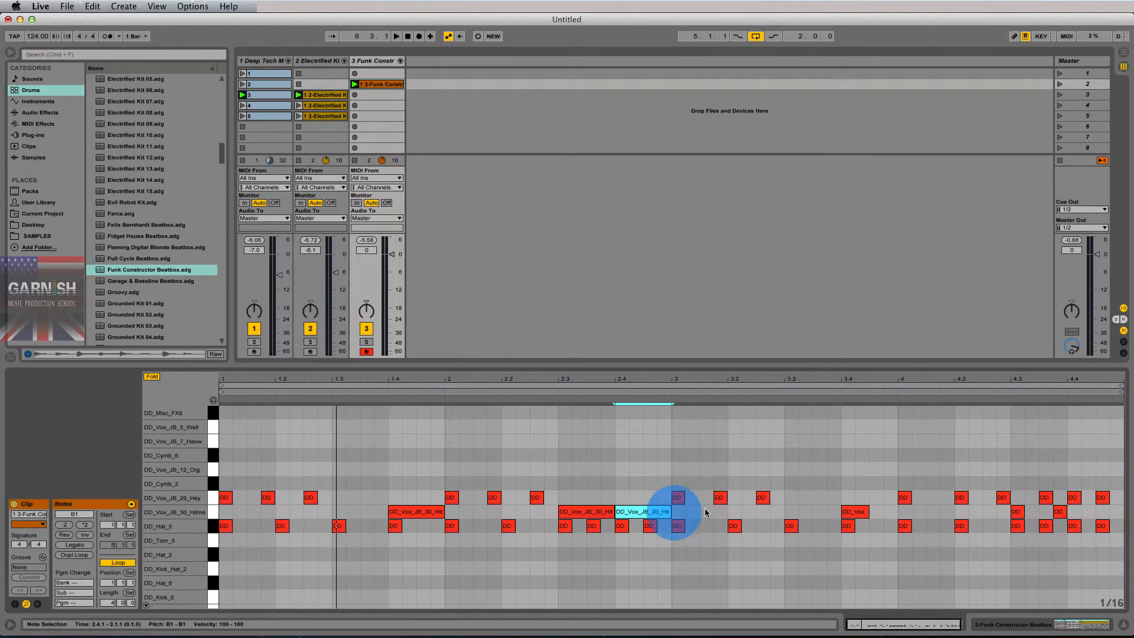
- Extend the Hitme note at 3.4.1 to one beat and lengthen the two in bar 4, ending the last near 5.1.1
{"action": "left_click_drag", "start_coordinate": [867, 512], "coordinate": [899, 511]}
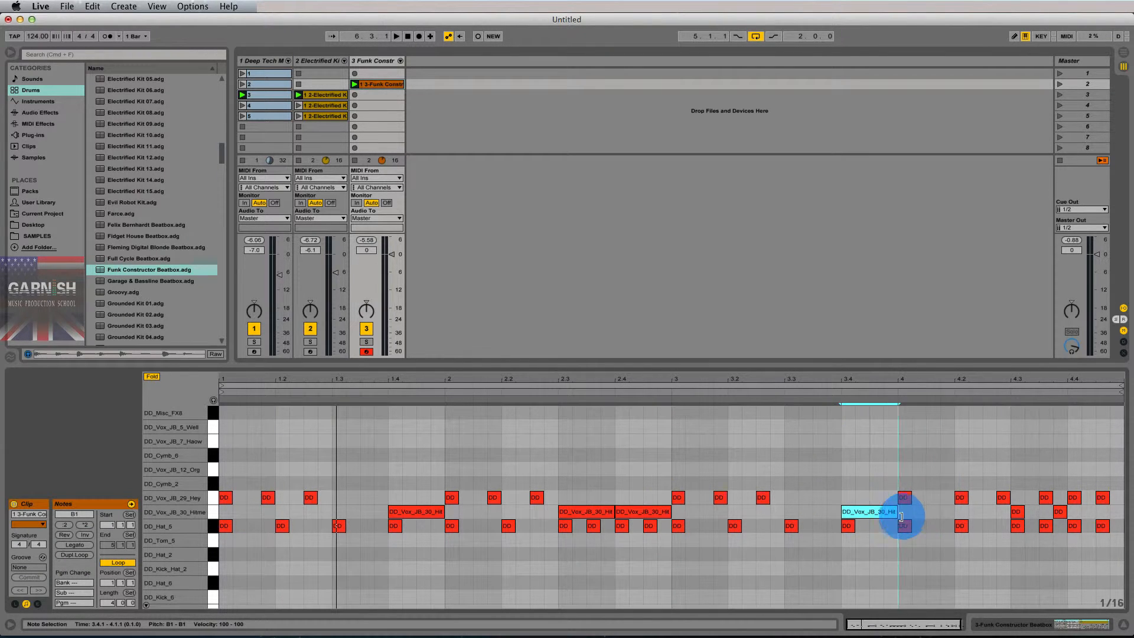
{"action": "left_click_drag", "start_coordinate": [1023, 512], "coordinate": [1123, 513]}
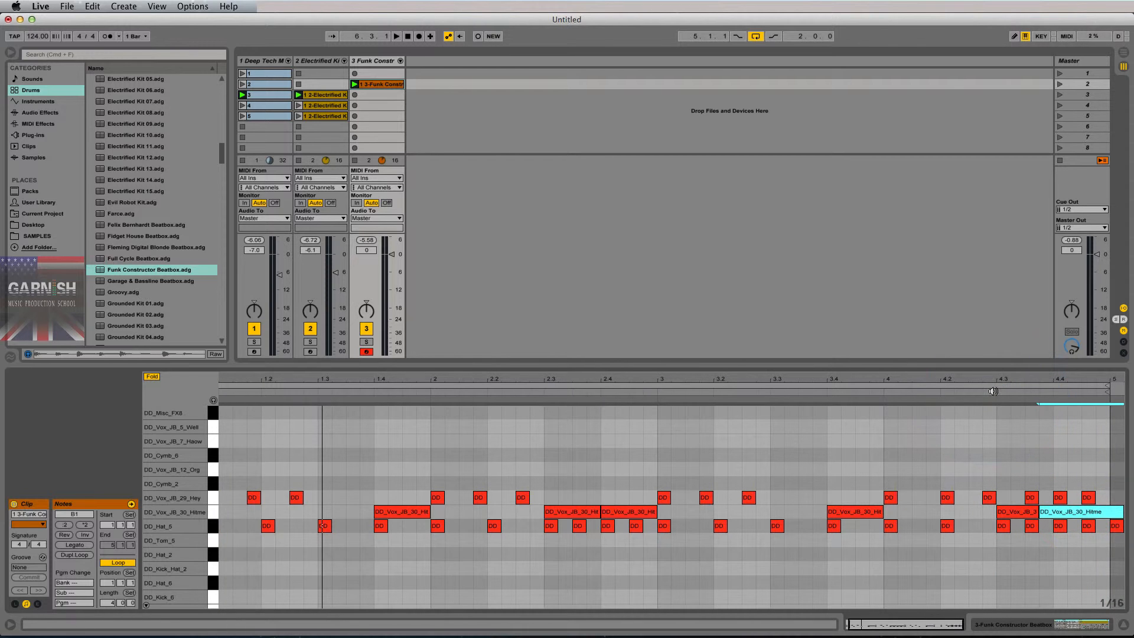
{"action": "key", "text": "super+z"}
{"action": "left_click_drag", "start_coordinate": [1050, 513], "coordinate": [1104, 513]}
- Play the end of the clip and move the Hey notes at 4.2.1 and 4.2.4 one sixteenth earlier, to 4.1.4 and 4.2.3
{"action": "left_click", "coordinate": [998, 392]}
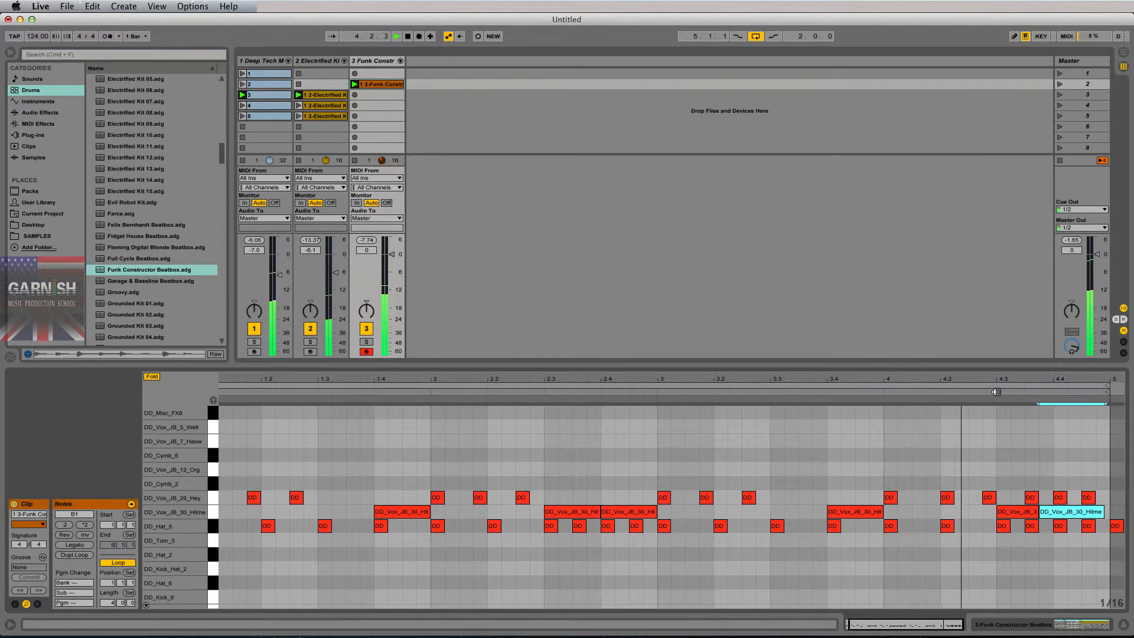
{"action": "left_click_drag", "start_coordinate": [950, 497], "coordinate": [978, 499]}
{"action": "left_click", "coordinate": [992, 499]}
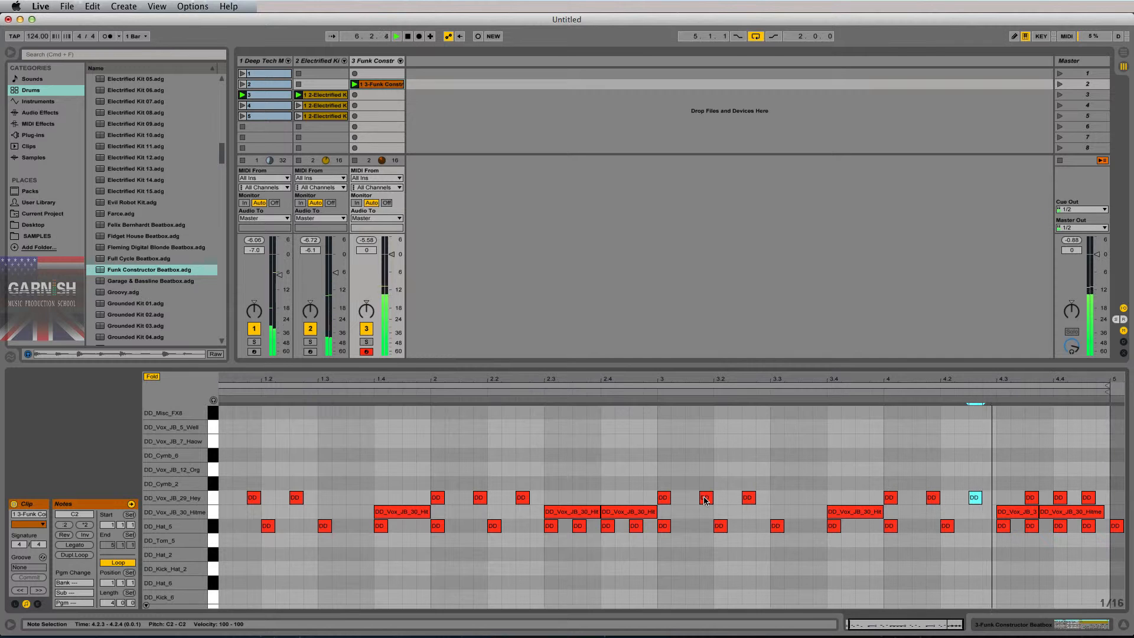
- Start the last Hitme note at 4.4.1, delete the DD_Hat_5 note past the clip's end, and stop playback after listening
{"action": "left_click_drag", "start_coordinate": [1081, 513], "coordinate": [1109, 512]}
{"action": "key", "text": "BackSpace"}
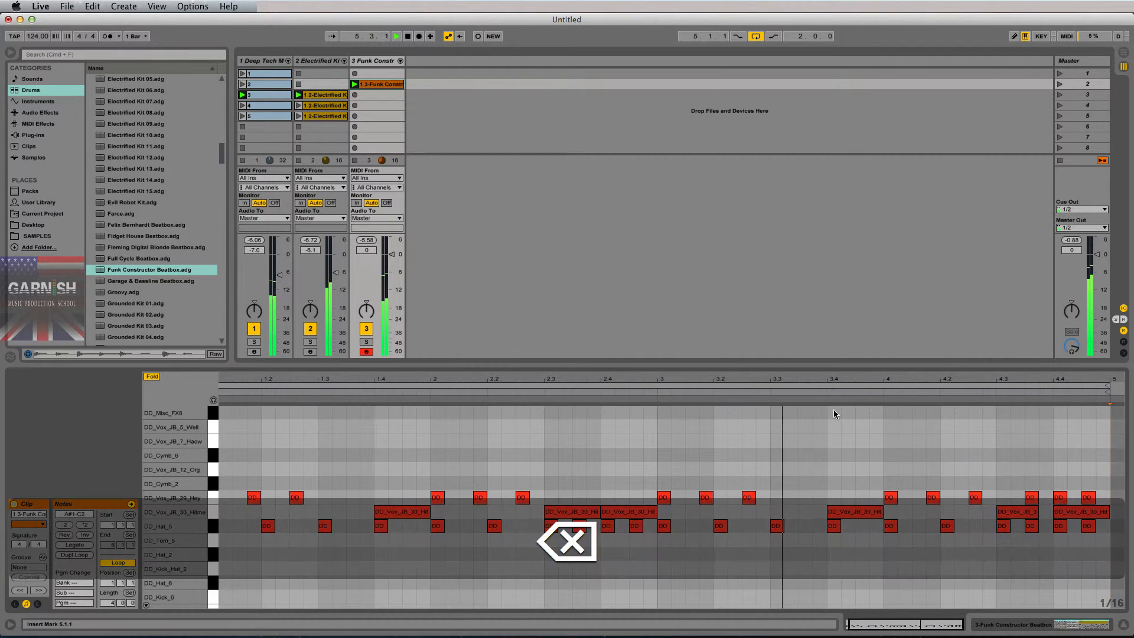
{"action": "double_click", "coordinate": [726, 375]}
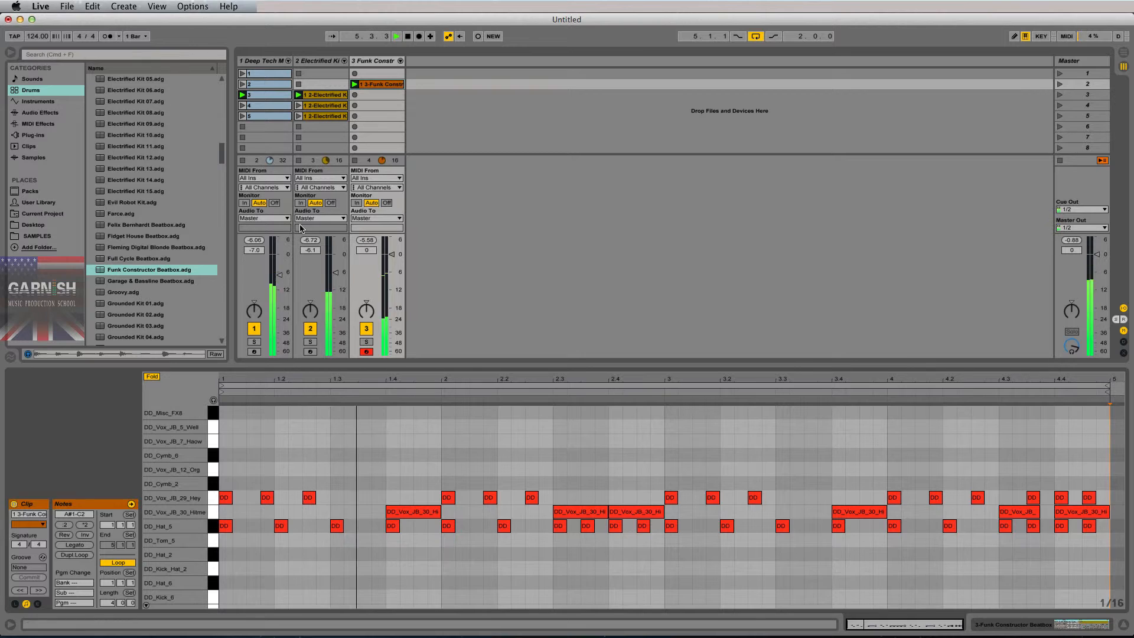
{"action": "key", "text": "space"}
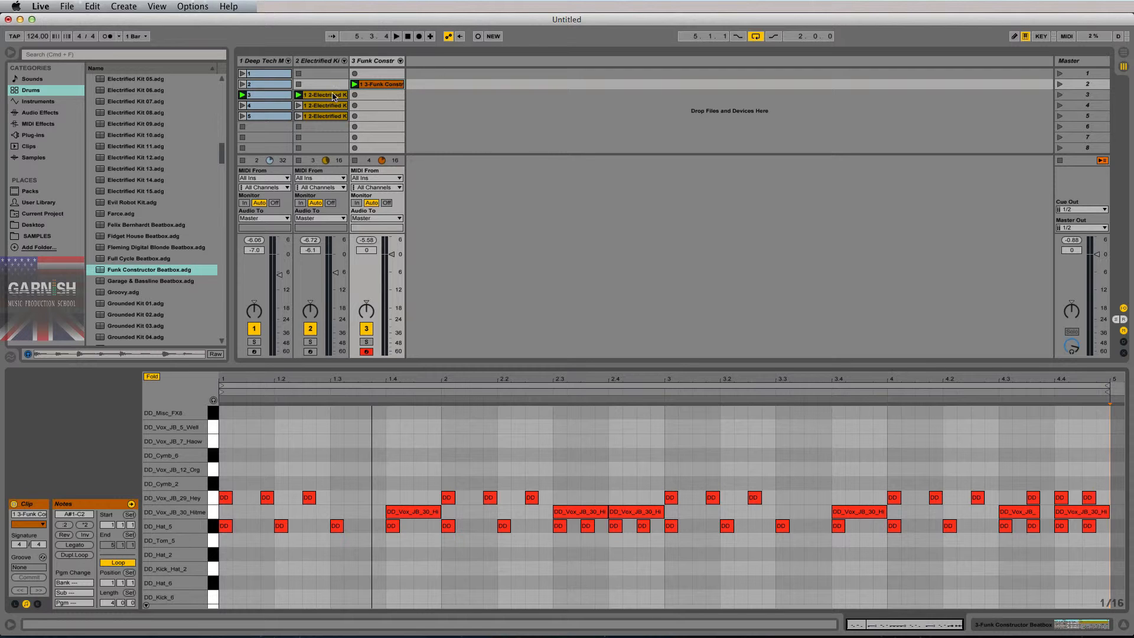
- Compare the note patterns of the five Deep Tech Minimal clips and the three Electrified Kit clips
{"action": "left_click", "coordinate": [278, 74]}
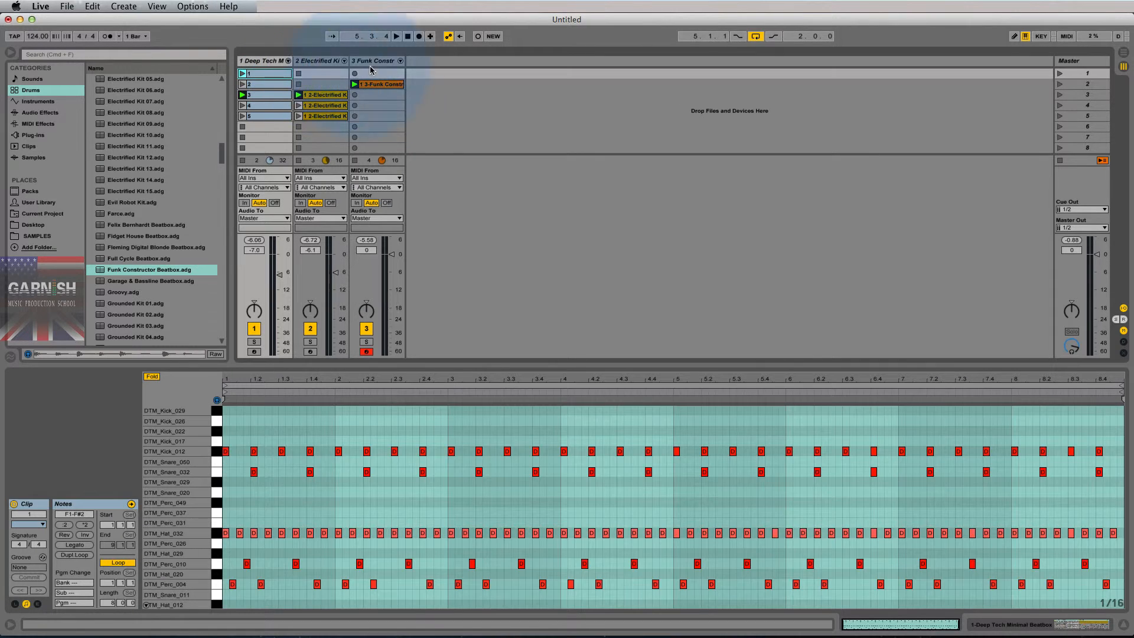
{"action": "left_click", "coordinate": [269, 84]}
{"action": "left_click", "coordinate": [267, 94]}
{"action": "left_click", "coordinate": [265, 105]}
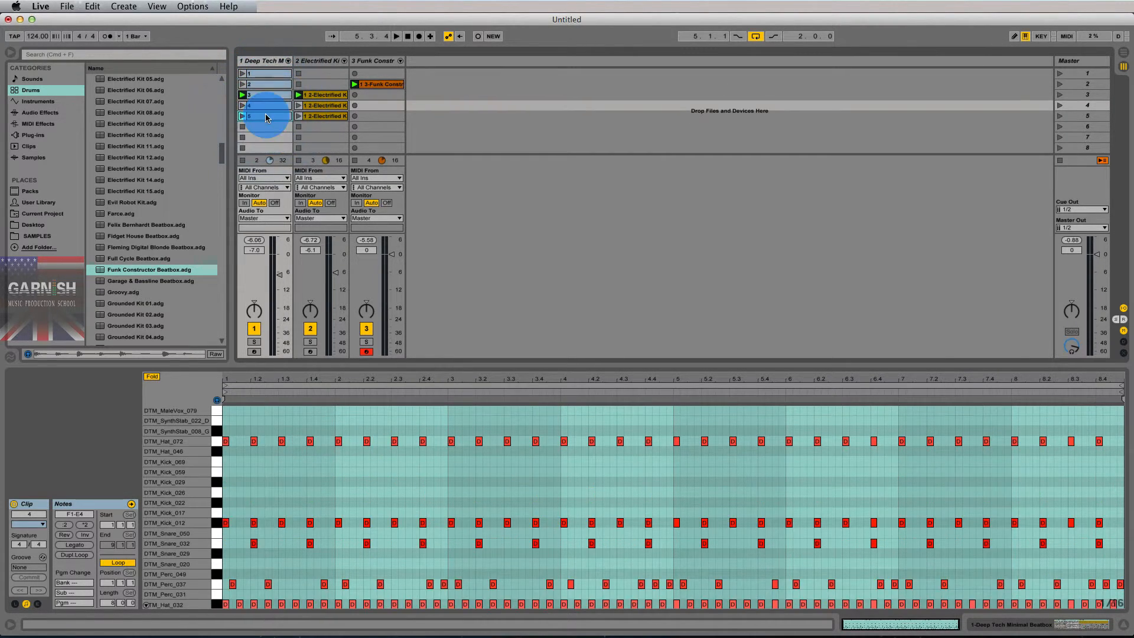
{"action": "left_click", "coordinate": [266, 116]}
{"action": "left_click", "coordinate": [334, 98]}
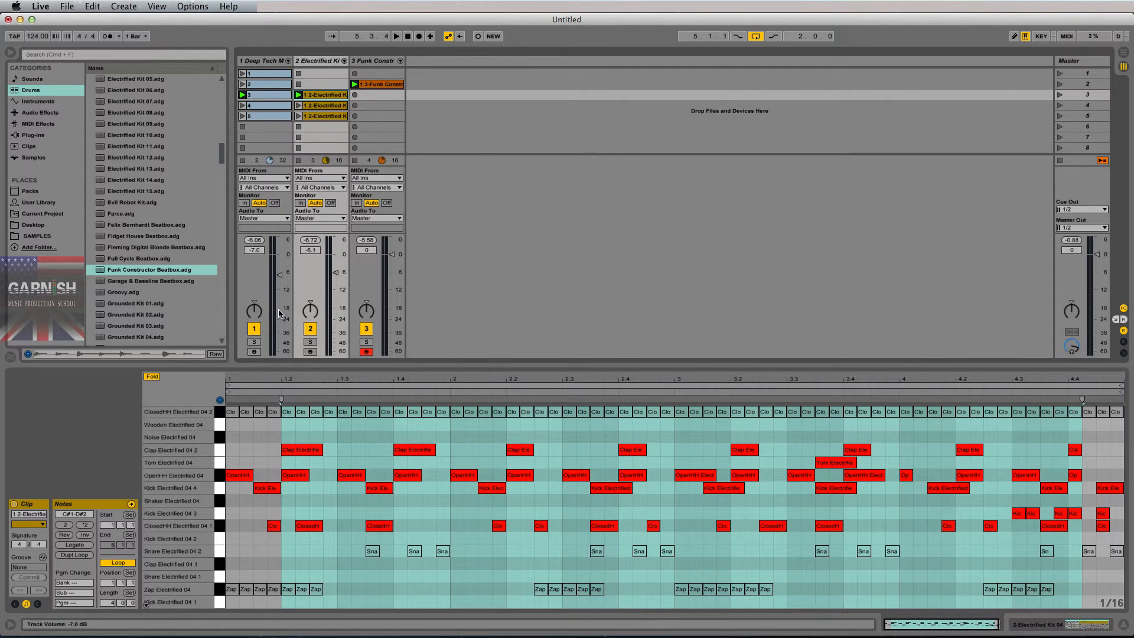
{"action": "left_click", "coordinate": [233, 427]}
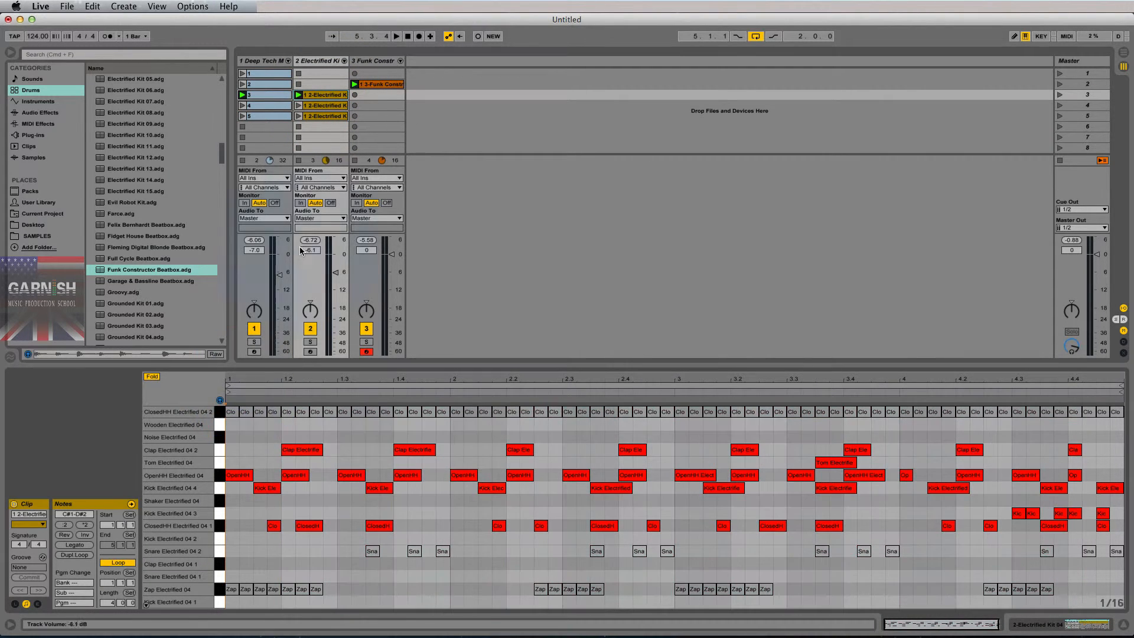
{"action": "left_click", "coordinate": [318, 117]}
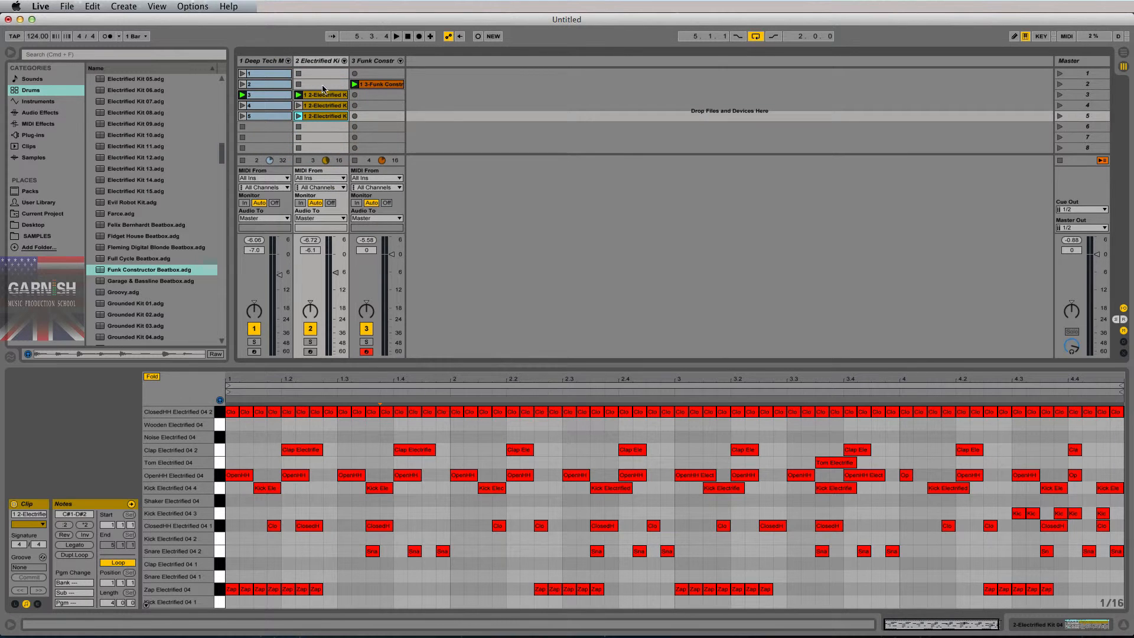
{"action": "left_click", "coordinate": [322, 96]}
{"action": "left_click", "coordinate": [323, 106]}
{"action": "left_click", "coordinate": [323, 117]}
- Rename the three Electrified Kit clips in scenes 3 to 5 as 3, 4 and 5
{"action": "left_click", "coordinate": [322, 96]}
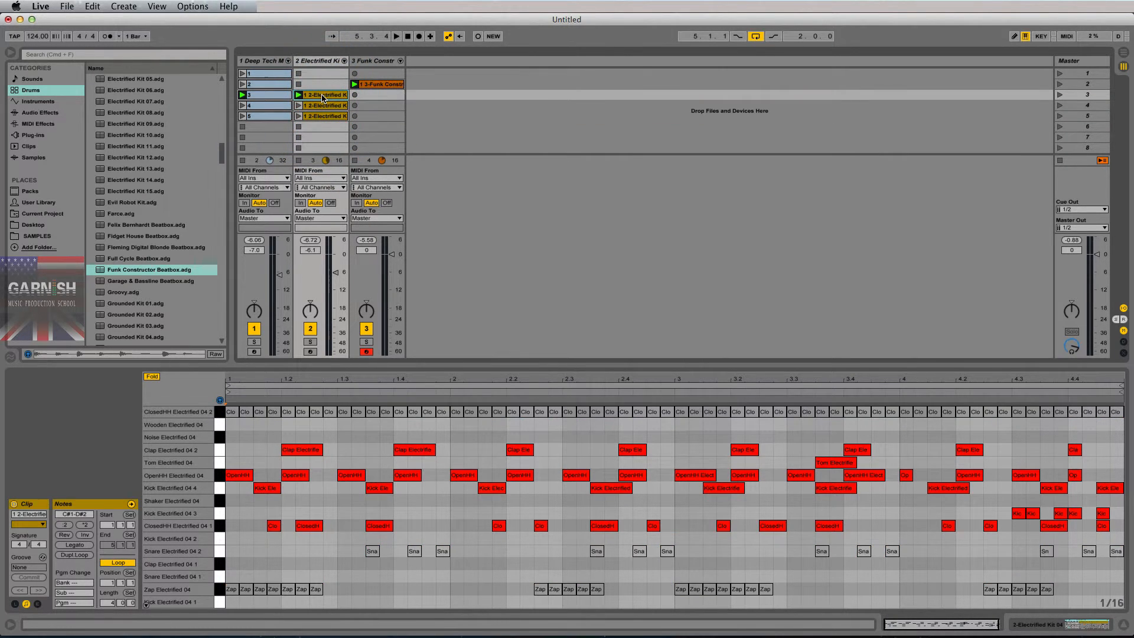
{"action": "key", "text": "super+r"}
{"action": "type", "text": "3"}
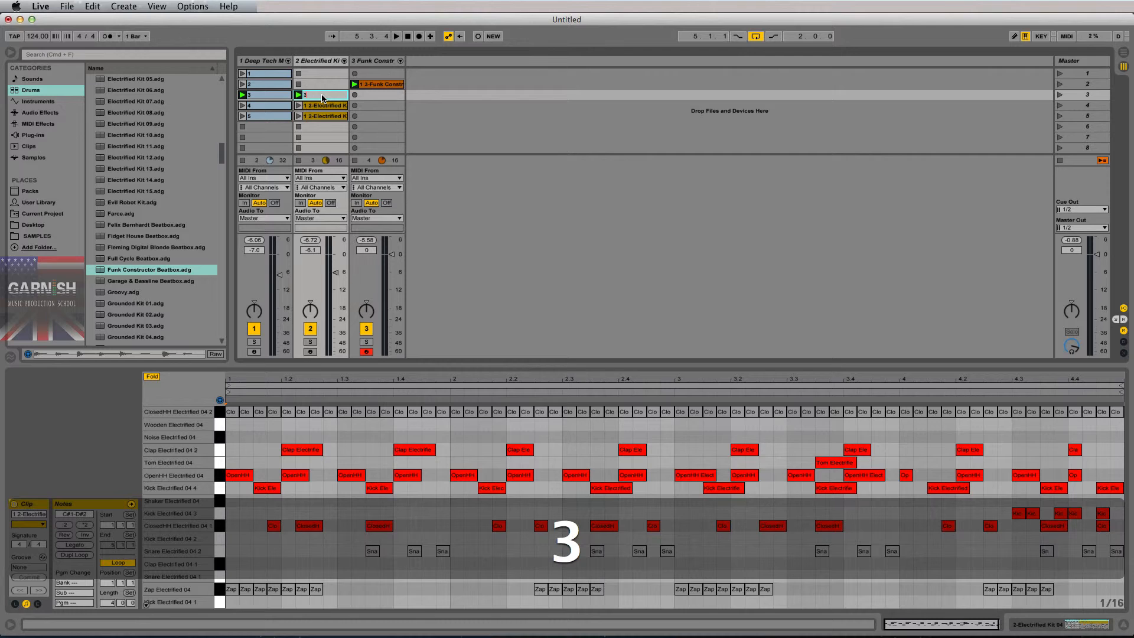
{"action": "key", "text": "Down"}
{"action": "type", "text": "4"}
{"action": "key", "text": "Down"}
{"action": "type", "text": "5"}
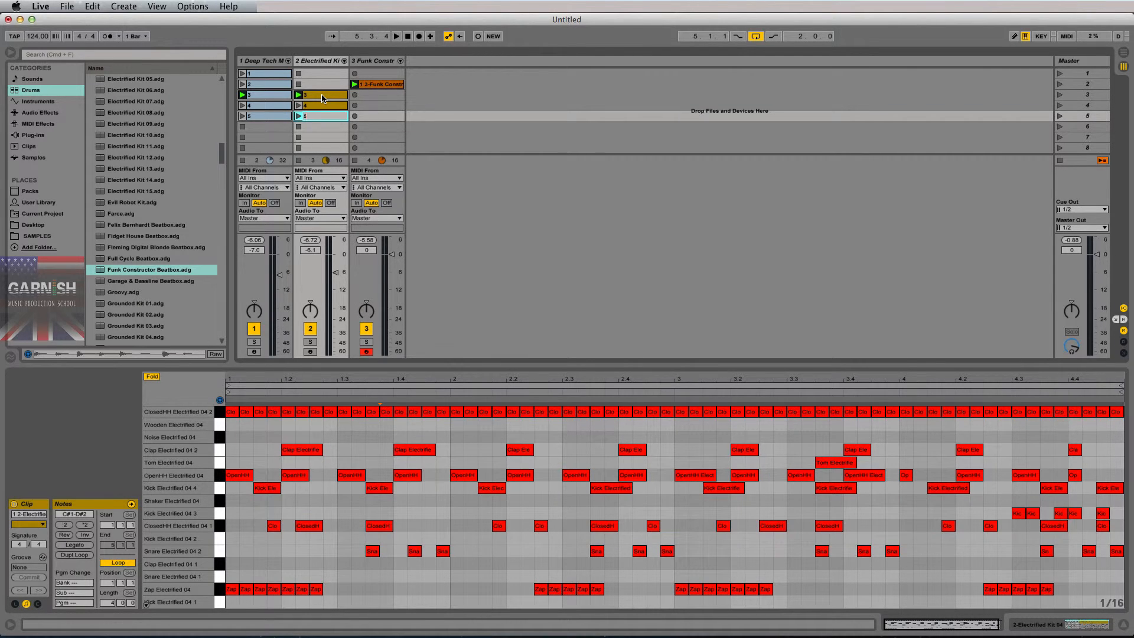
{"action": "key", "text": "Return"}
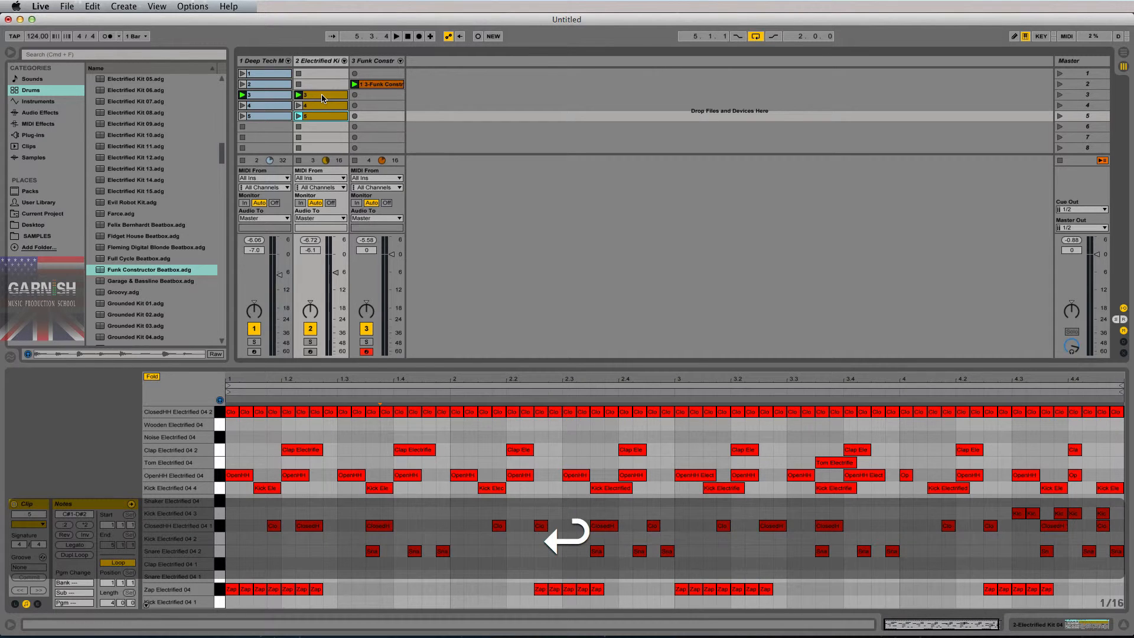
- Check the renamed Electrified Kit clips against scenes 3 and 5
{"action": "left_click", "coordinate": [322, 96]}
{"action": "left_click", "coordinate": [320, 108]}
{"action": "left_click", "coordinate": [319, 114]}
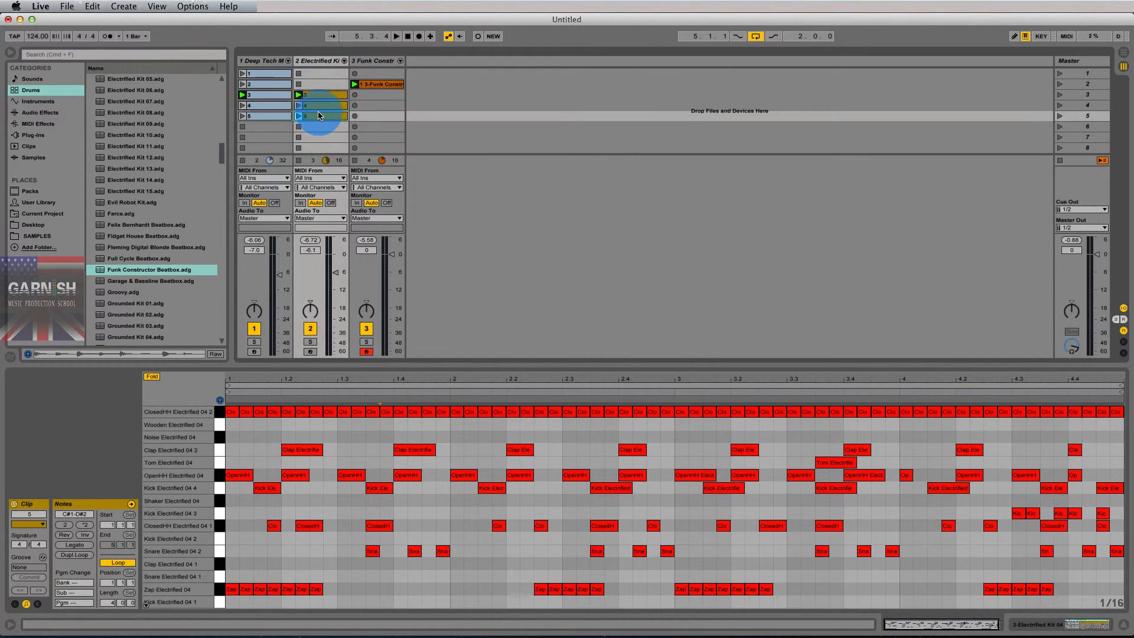
{"action": "left_click", "coordinate": [1090, 116]}
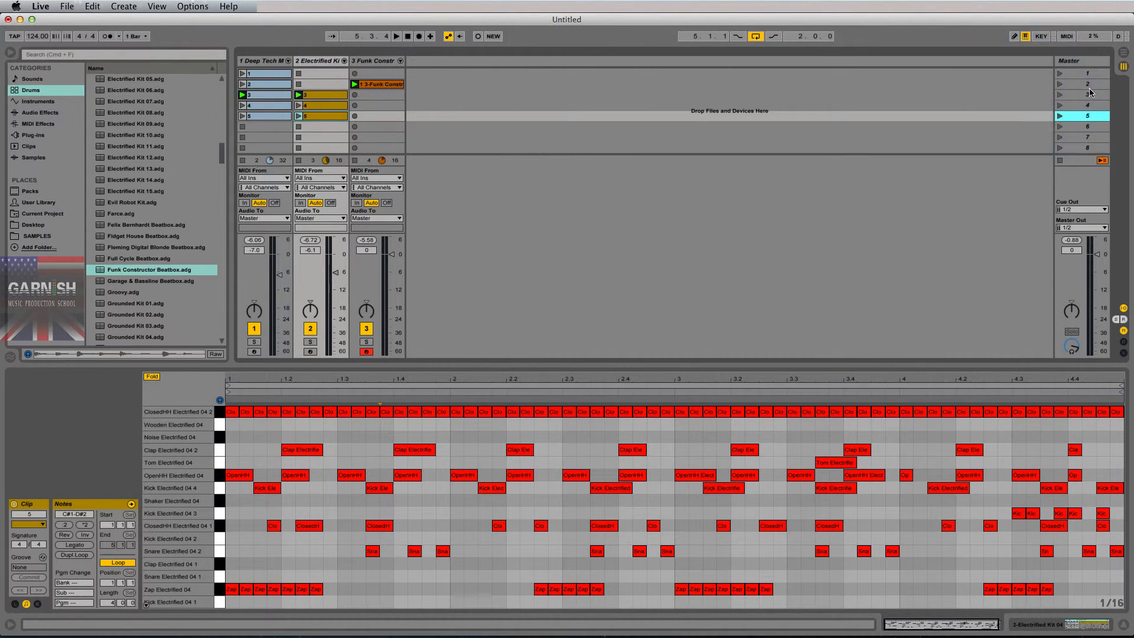
{"action": "left_click", "coordinate": [1087, 95]}
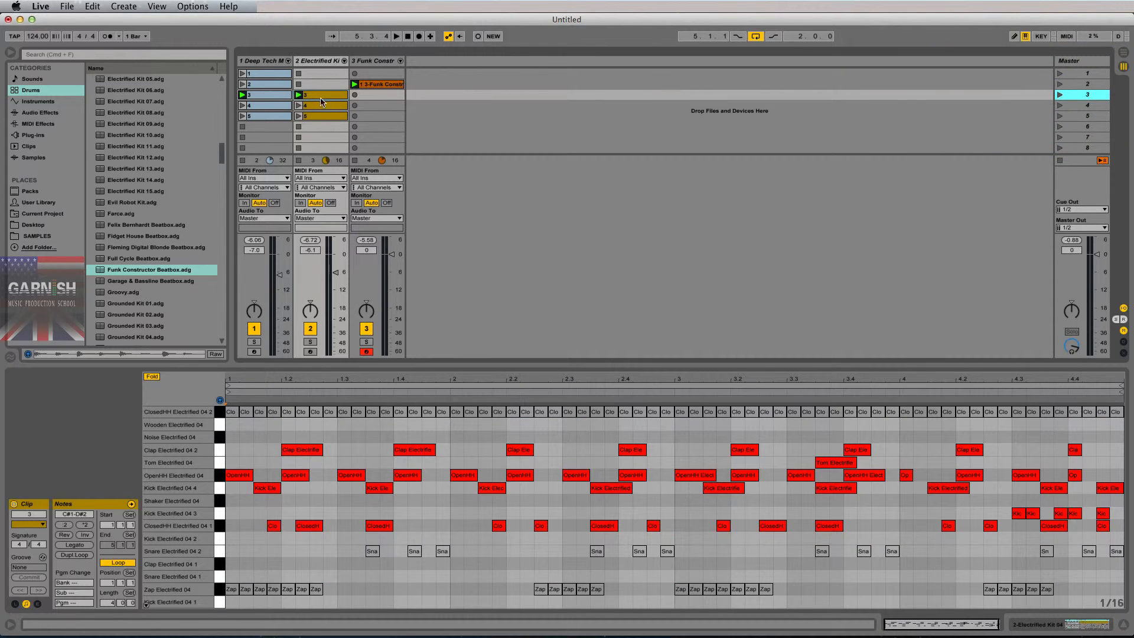
- Move all the Deep Tech Minimal and Electrified Kit clips down two scenes together, so clip 1 sits in scene 3
{"action": "left_click", "coordinate": [282, 76]}
{"action": "left_click", "coordinate": [275, 116], "text": "shift"}
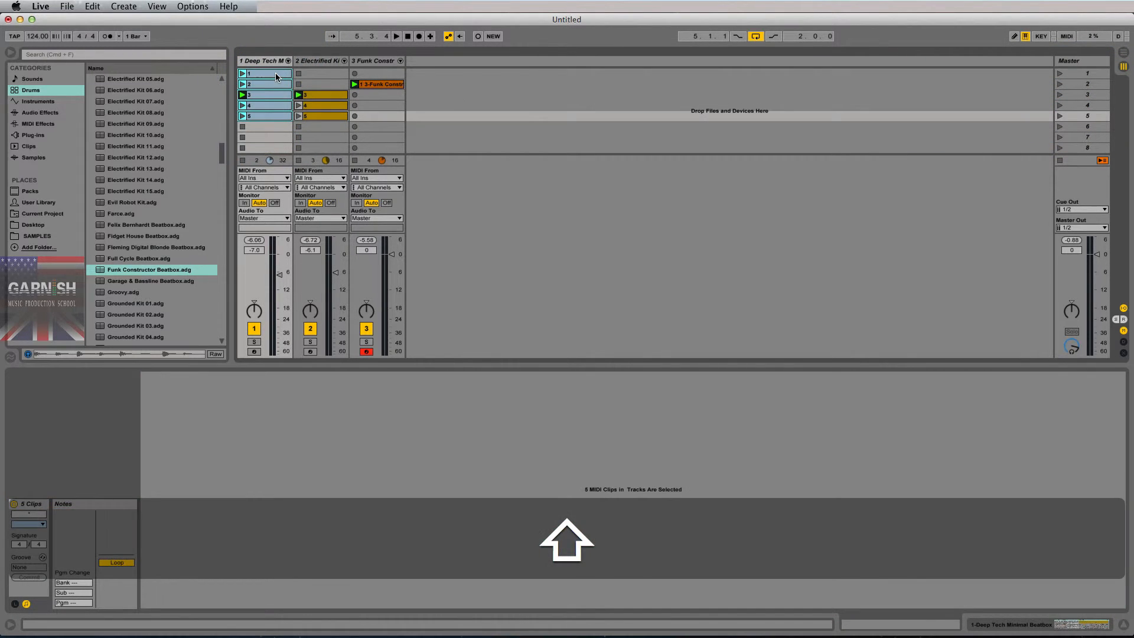
{"action": "left_click", "coordinate": [314, 76], "text": "shift"}
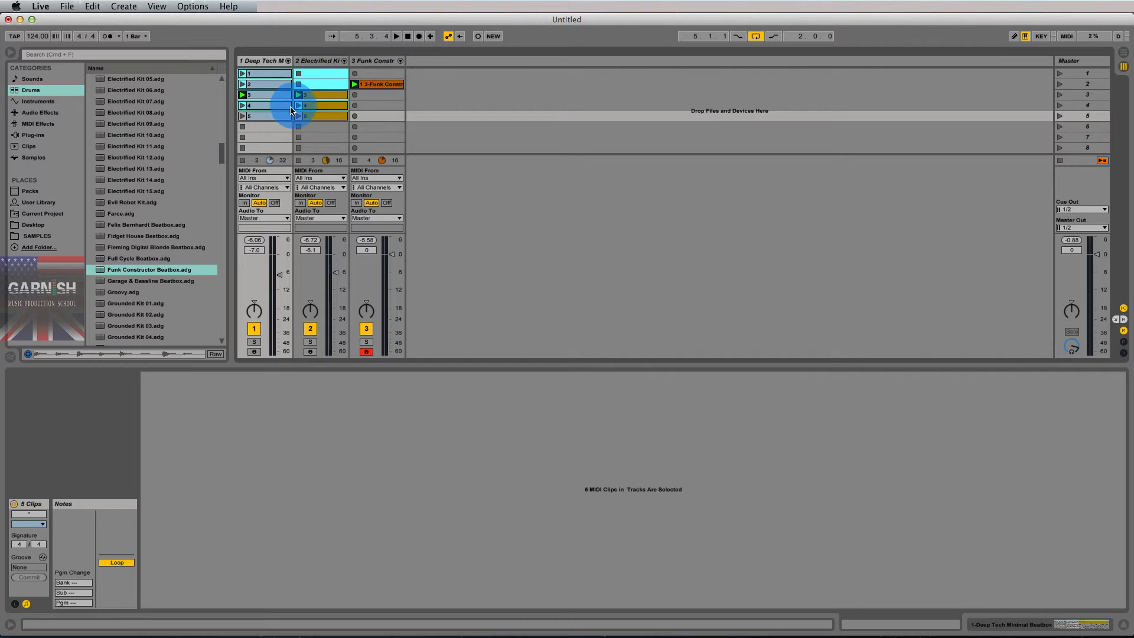
{"action": "left_click_drag", "start_coordinate": [278, 89], "coordinate": [400, 120]}
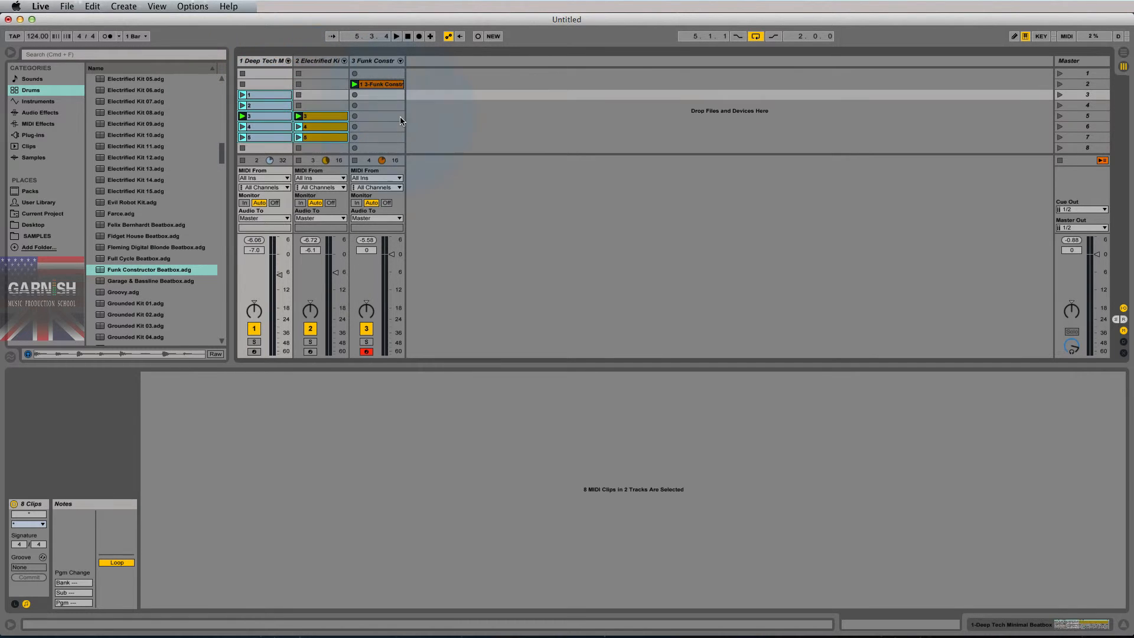
- Compare the note patterns of the five Deep Tech Minimal clips in scenes 3 to 7
{"action": "left_click", "coordinate": [1096, 94]}
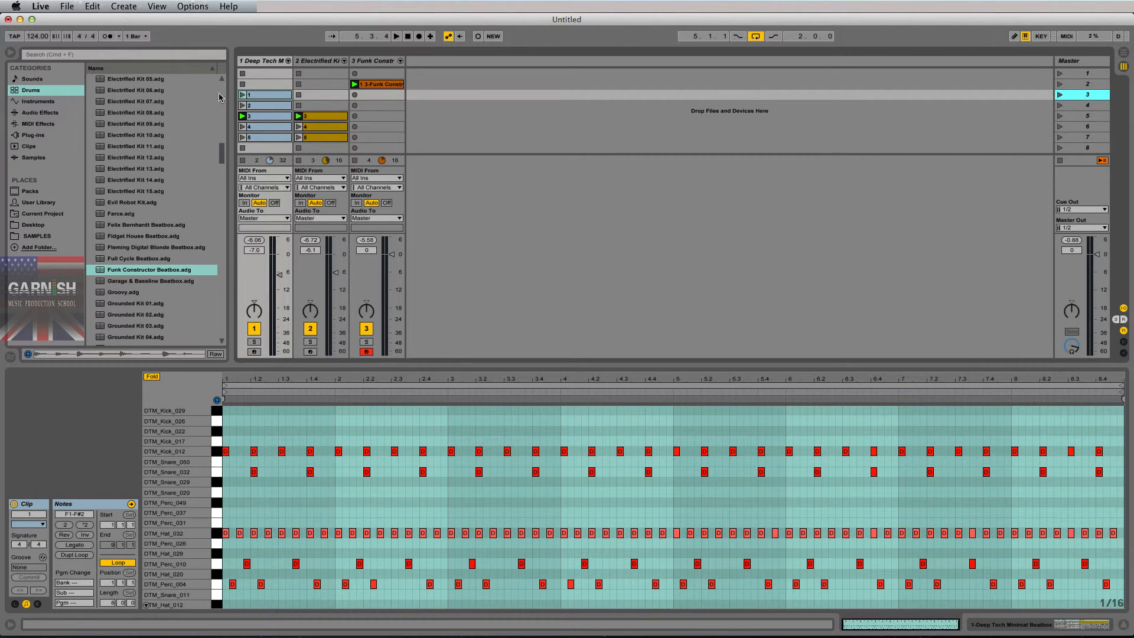
{"action": "left_click", "coordinate": [260, 95]}
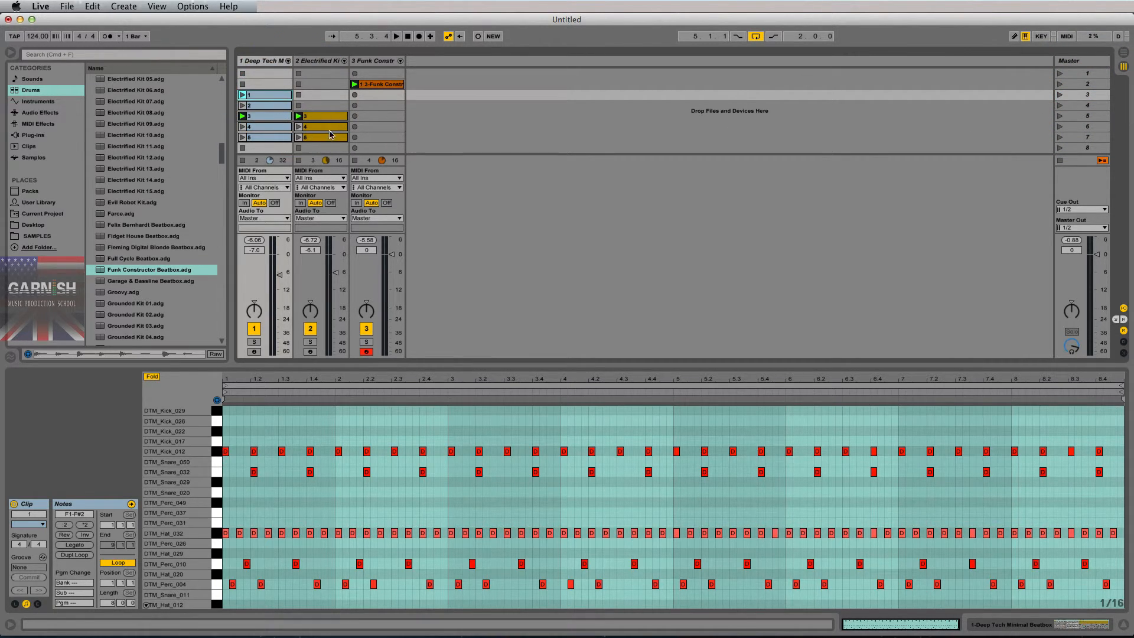
{"action": "left_click", "coordinate": [270, 106]}
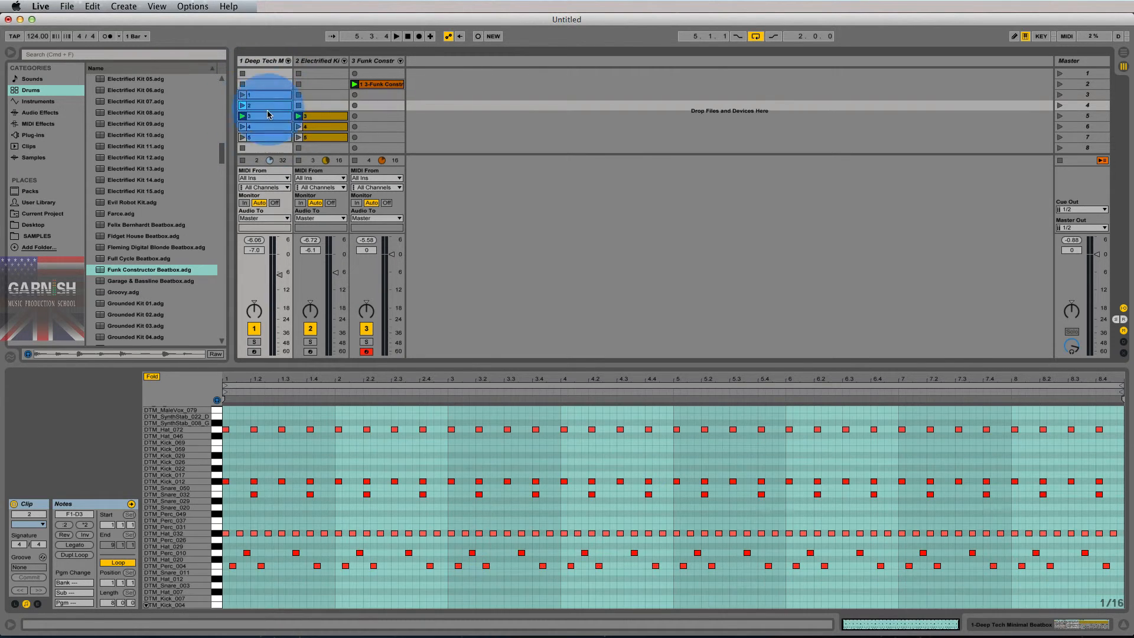
{"action": "left_click", "coordinate": [269, 116]}
{"action": "left_click", "coordinate": [268, 126]}
{"action": "left_click", "coordinate": [267, 137]}
{"action": "left_click", "coordinate": [267, 96]}
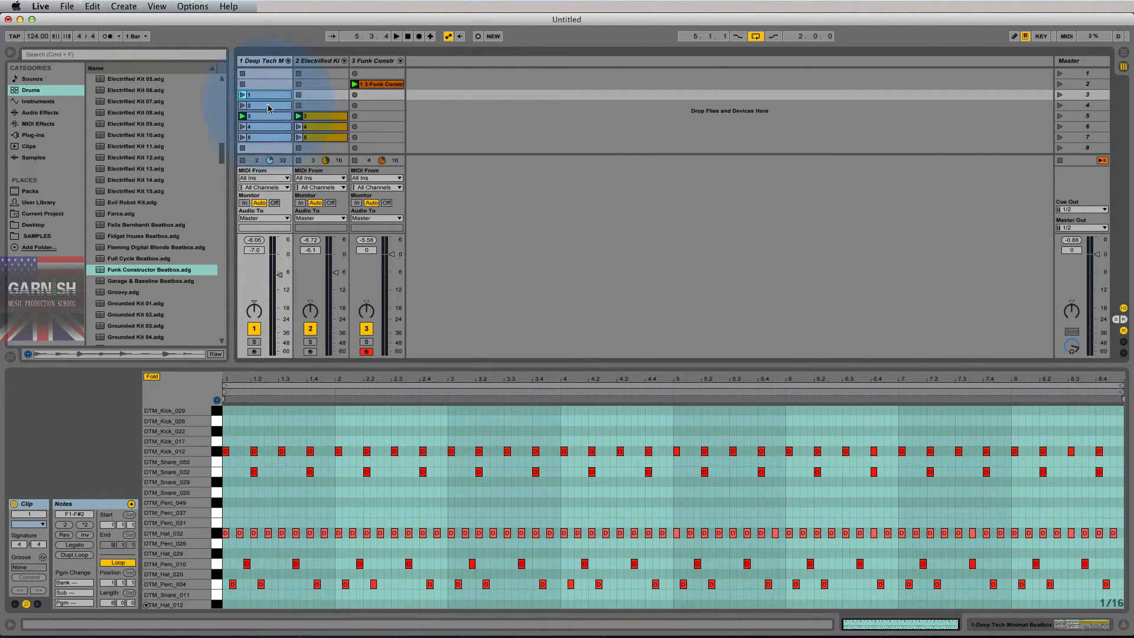
{"action": "left_click", "coordinate": [268, 106]}
{"action": "left_click", "coordinate": [268, 117]}
{"action": "left_click", "coordinate": [268, 127]}
{"action": "left_click", "coordinate": [268, 137]}
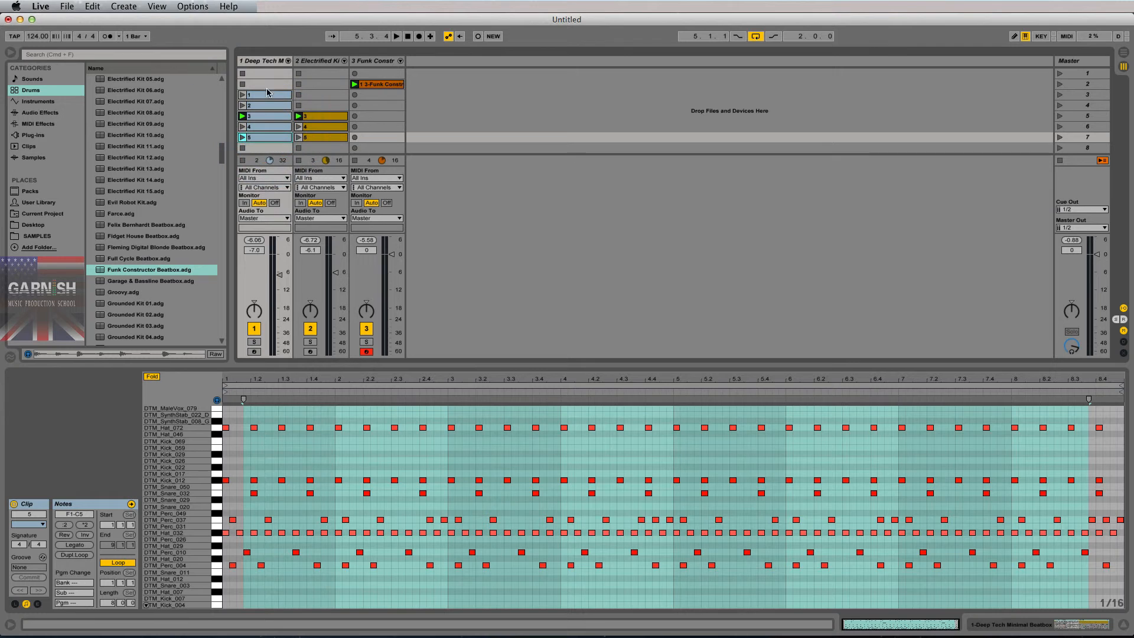
- Copy clips 4 and 3 of both the Deep Tech Minimal and Electrified Kit tracks into scenes 9 and 10, in that order
{"action": "key", "text": "alt+super+l"}
{"action": "left_click", "coordinate": [271, 122]}
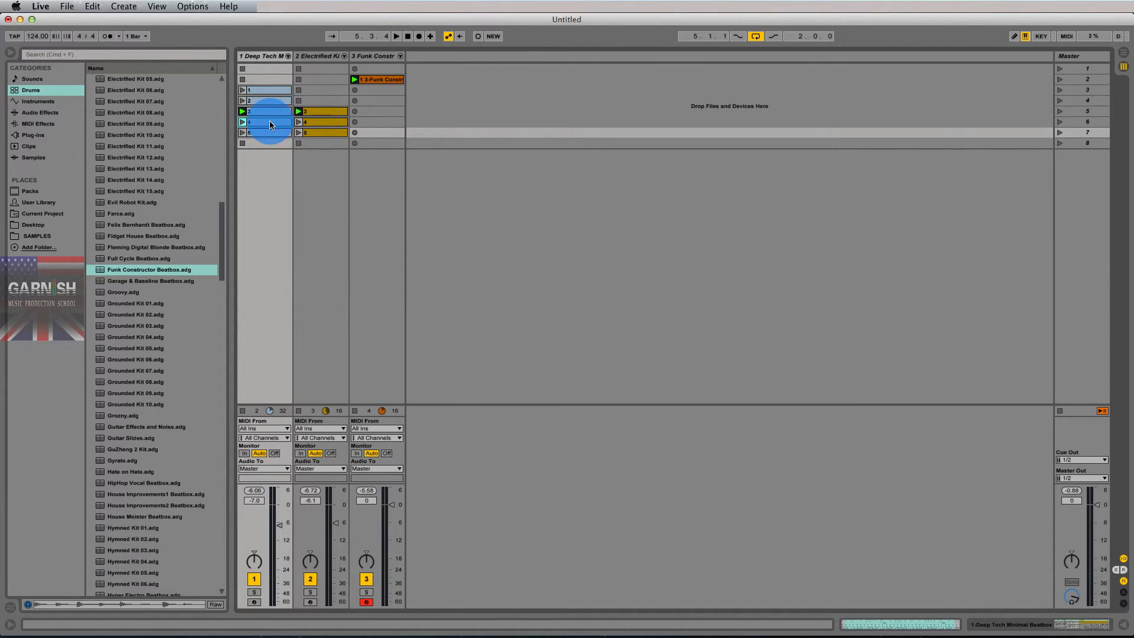
{"action": "left_click", "coordinate": [270, 114]}
{"action": "left_click", "coordinate": [311, 122], "text": "shift"}
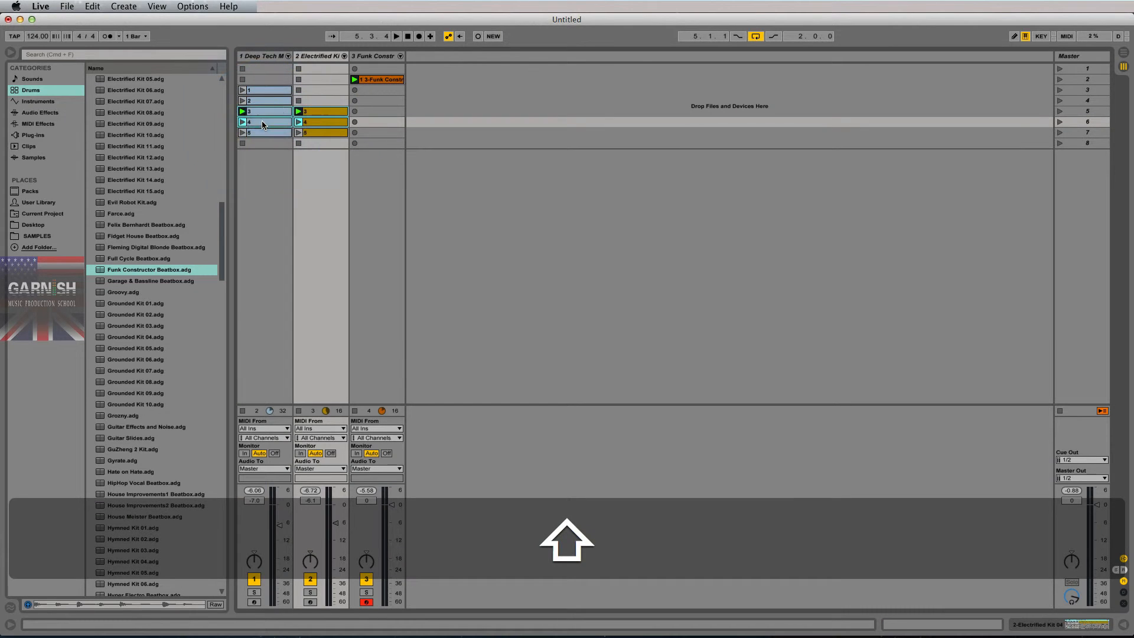
{"action": "left_click_drag", "start_coordinate": [263, 123], "coordinate": [283, 163]}
{"action": "left_click", "coordinate": [278, 145]}
{"action": "left_click", "coordinate": [302, 143], "text": "shift"}
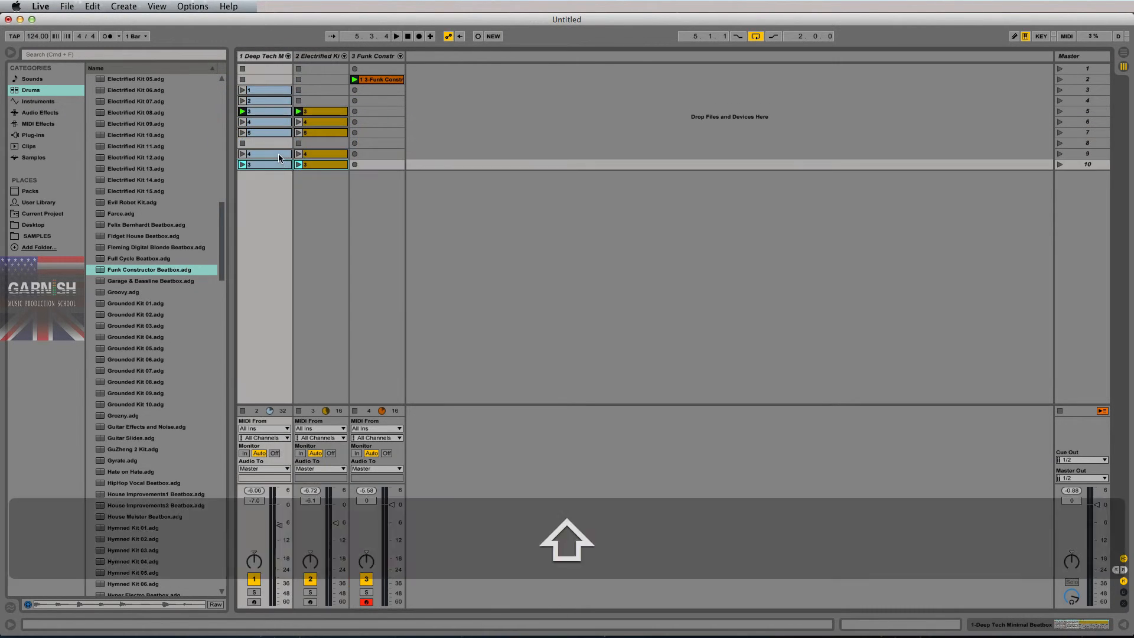
- Move the four copied clips up to scenes 8 and 9, and copy Deep Tech Minimal clip 2 into scene 10
{"action": "left_click", "coordinate": [286, 155], "text": "shift"}
{"action": "left_click", "coordinate": [298, 162], "text": "shift"}
{"action": "left_click", "coordinate": [282, 154]}
{"action": "left_click", "coordinate": [299, 163], "text": "shift"}
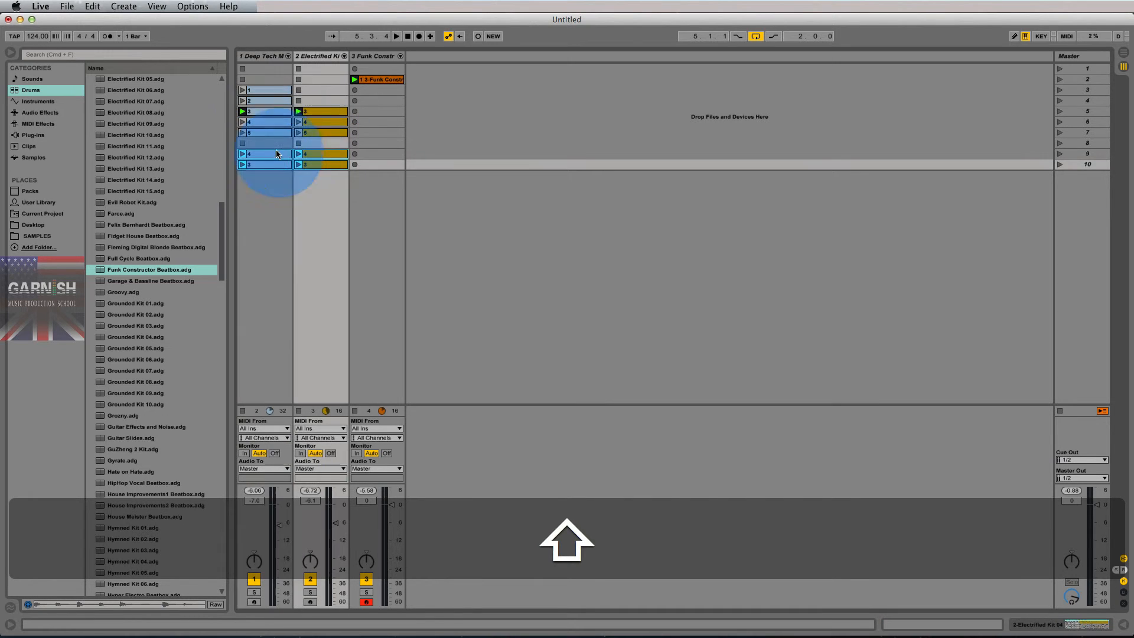
{"action": "left_click_drag", "start_coordinate": [280, 154], "coordinate": [268, 144]}
{"action": "left_click", "coordinate": [270, 102]}
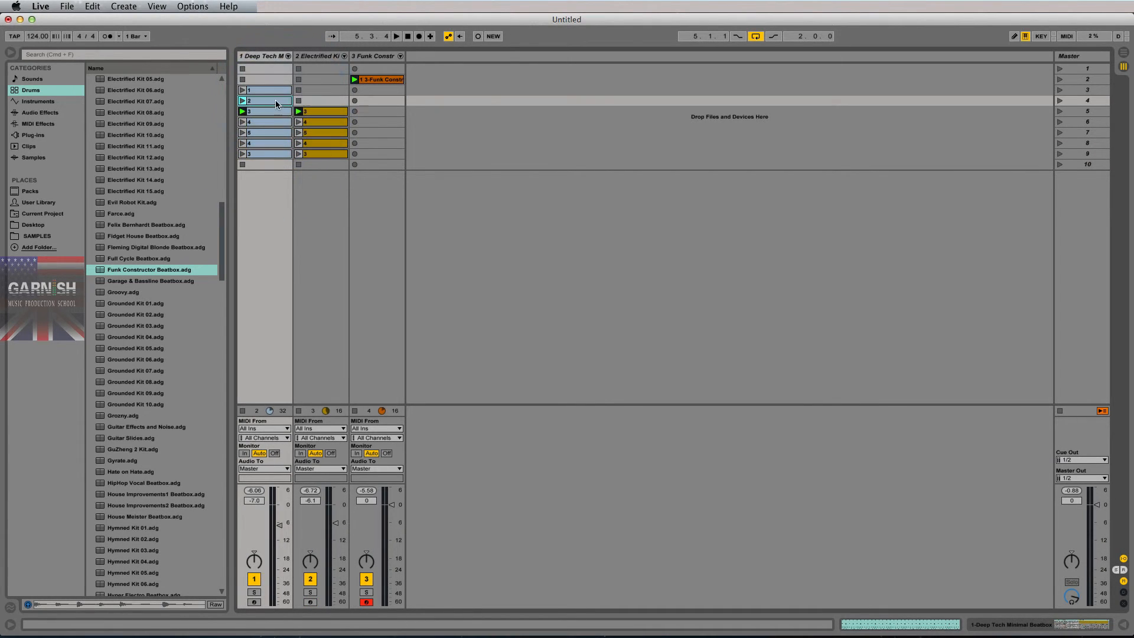
{"action": "left_click_drag", "start_coordinate": [271, 102], "coordinate": [272, 166]}
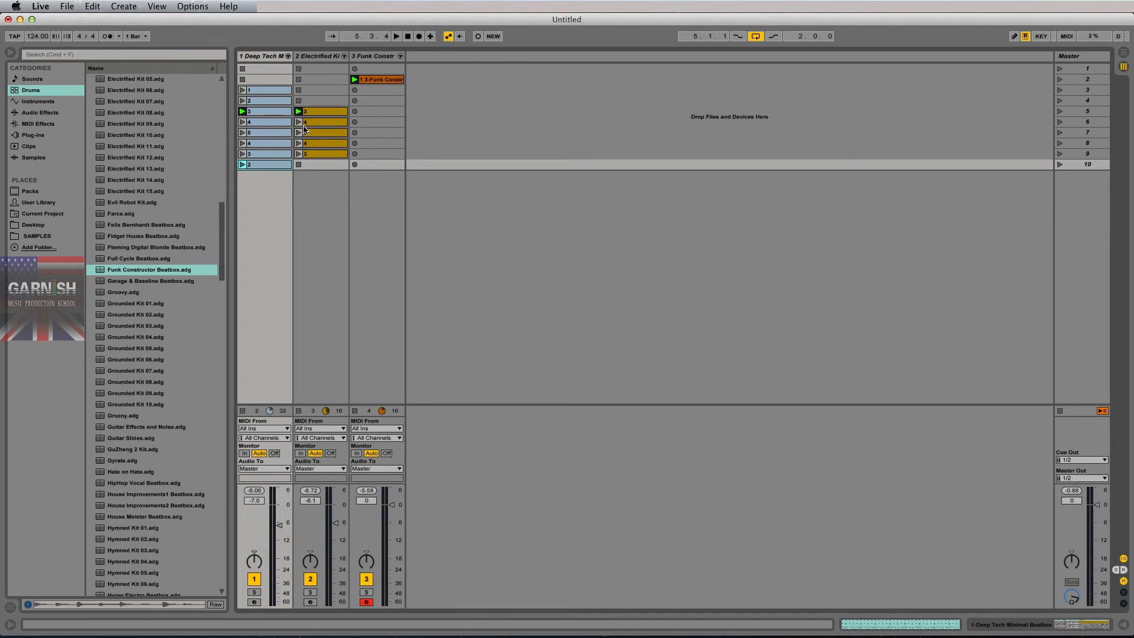
- Review Deep Tech Minimal clips 5 down to 1, and examine the note patterns of the first clips
{"action": "left_click", "coordinate": [263, 131]}
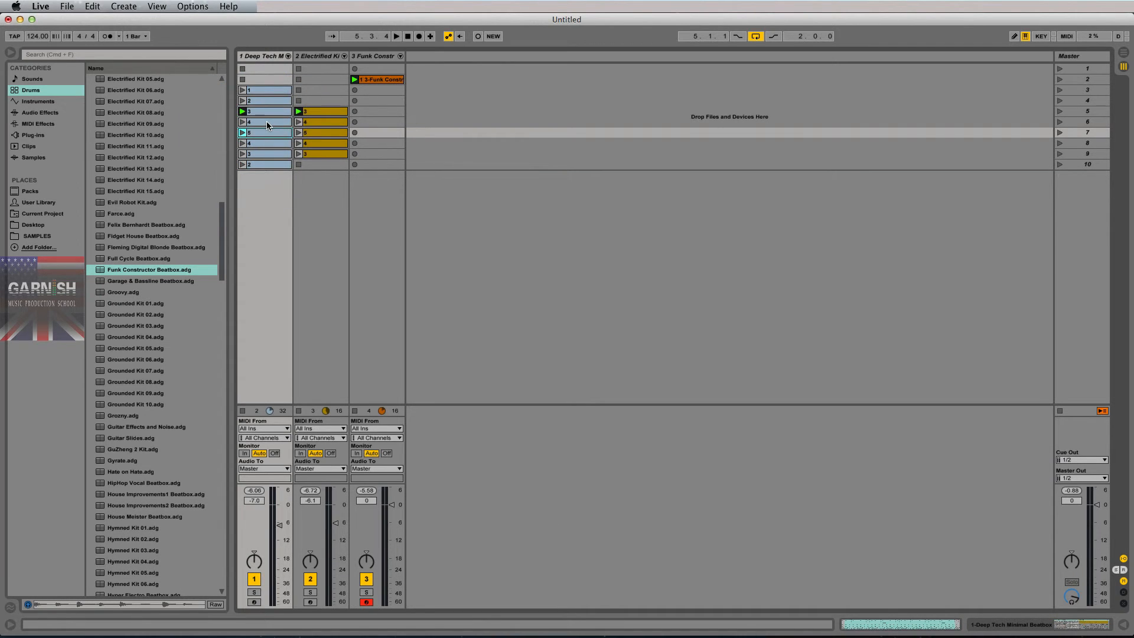
{"action": "left_click", "coordinate": [267, 122]}
{"action": "left_click", "coordinate": [267, 112]}
{"action": "left_click", "coordinate": [267, 101]}
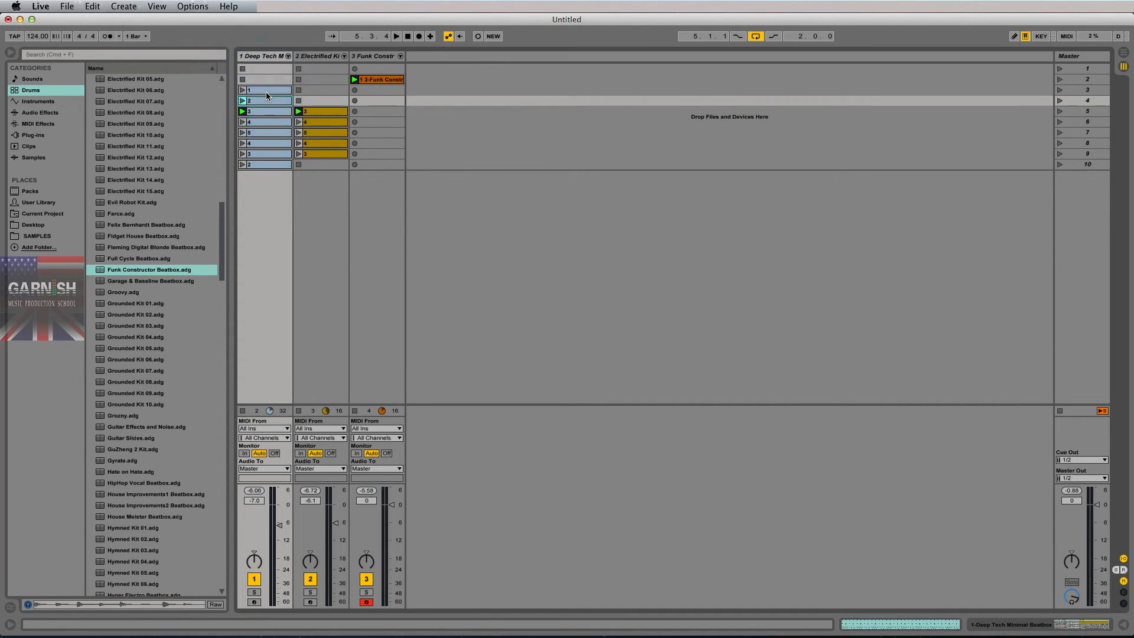
{"action": "left_click", "coordinate": [267, 93]}
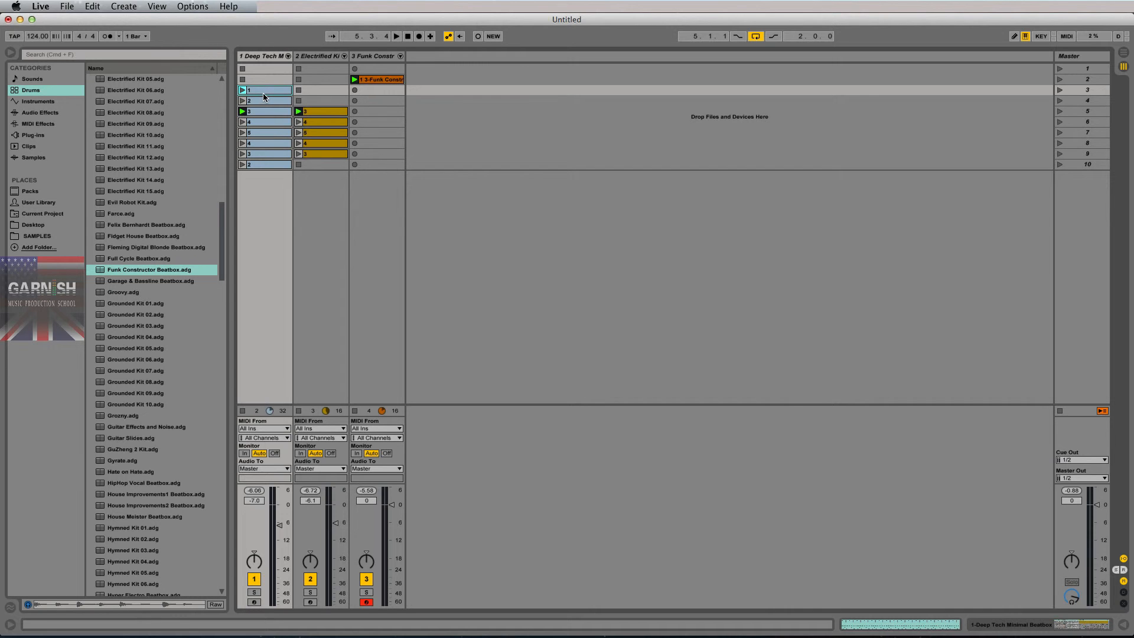
{"action": "double_click", "coordinate": [379, 80]}
{"action": "scroll", "coordinate": [215, 527], "scroll_direction": "down", "scroll_amount": 2}
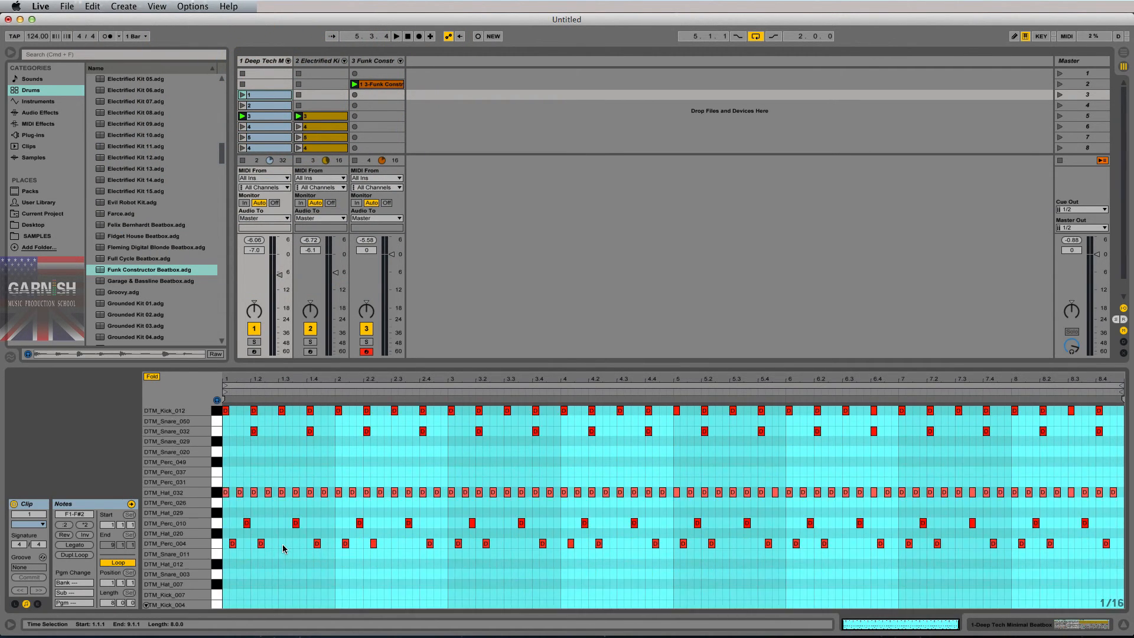
{"action": "left_click", "coordinate": [267, 106]}
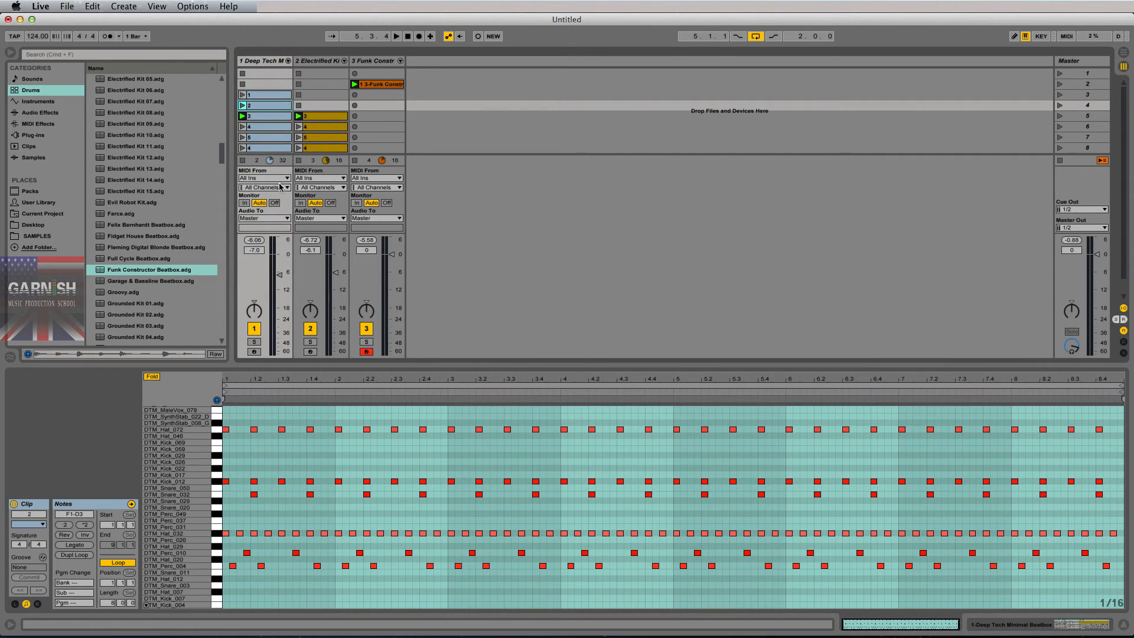
{"action": "left_click", "coordinate": [267, 120]}
- Show the Deep Tech Minimal drum rack, play the running clips briefly, and audition the DTM_Perc_004 and DTM_Hat_032 pads
{"action": "key", "text": "shift+Tab"}
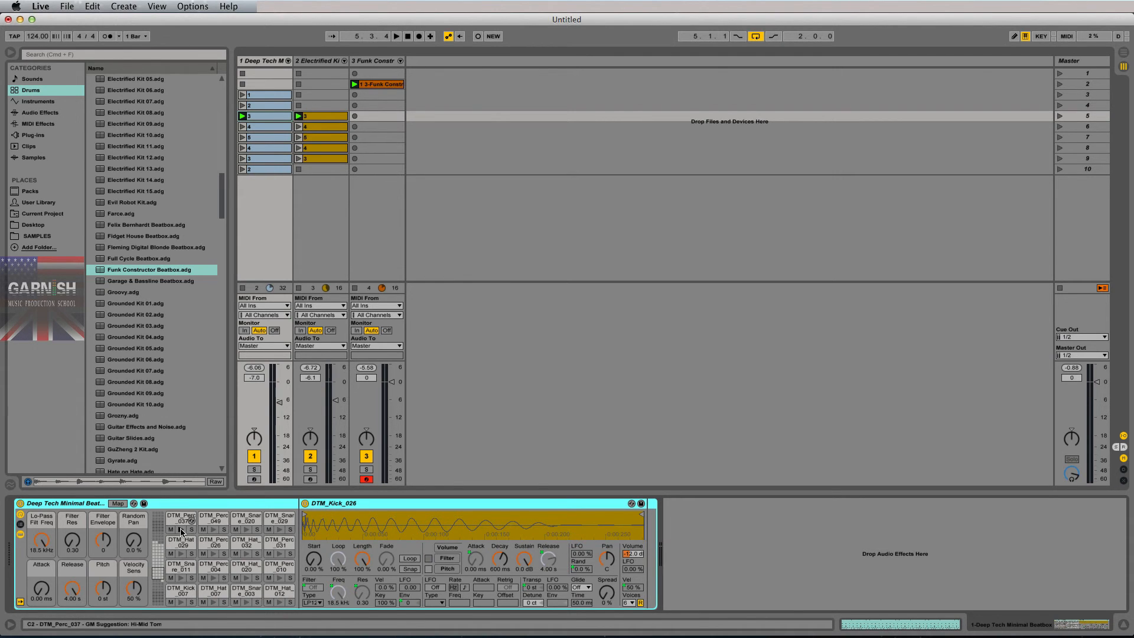
{"action": "key", "text": "space"}
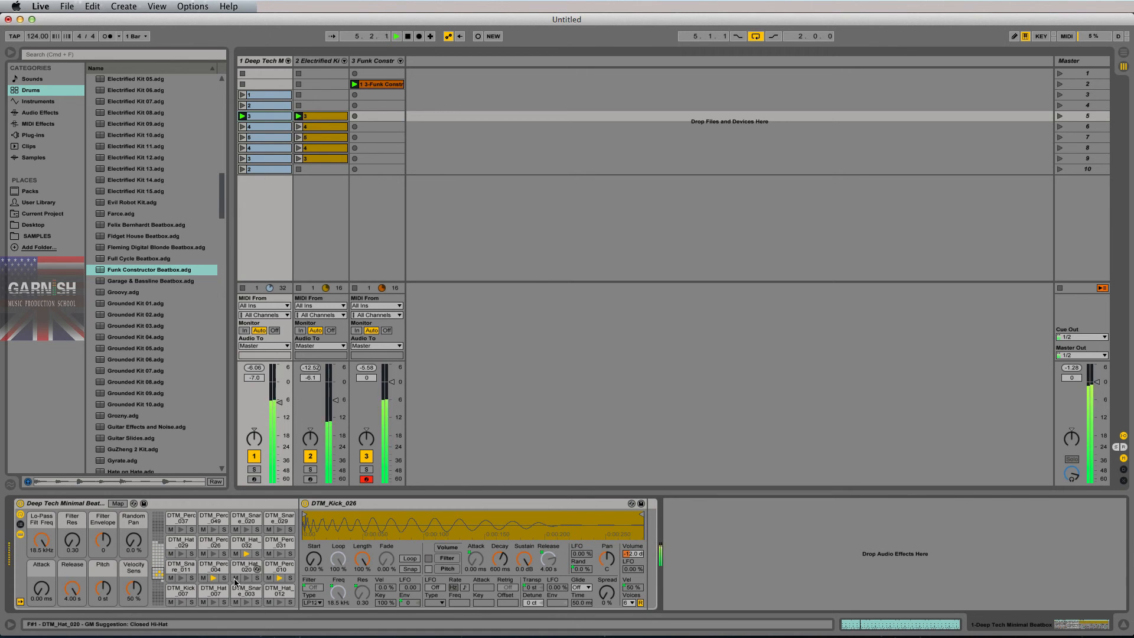
{"action": "key", "text": "space"}
{"action": "left_click", "coordinate": [214, 578]}
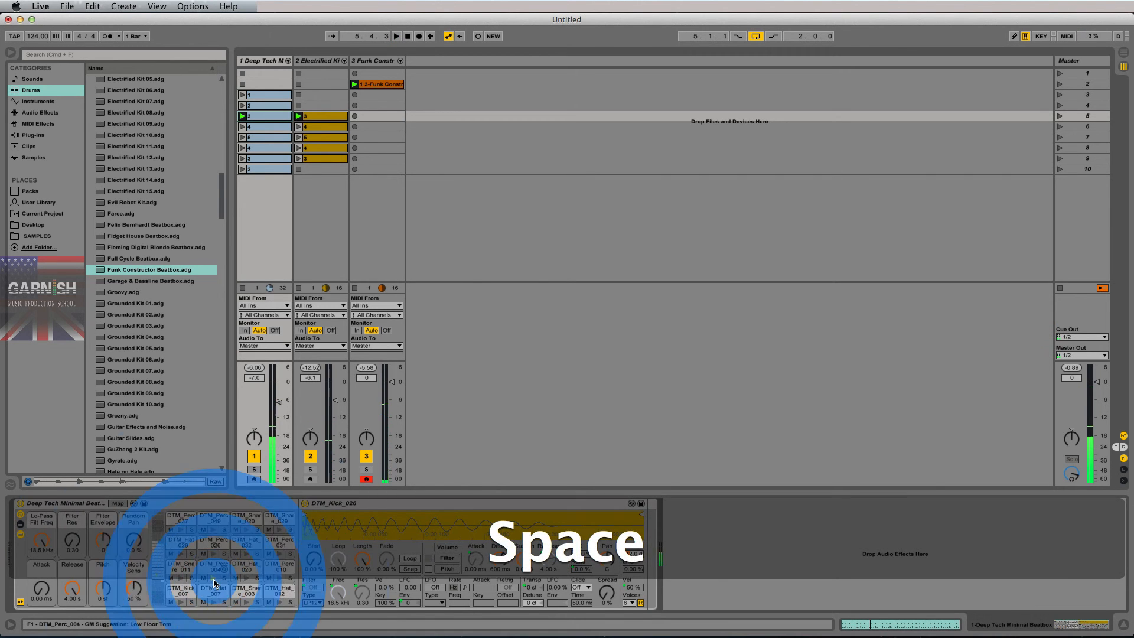
{"action": "left_click", "coordinate": [246, 553]}
{"action": "left_click", "coordinate": [246, 553]}
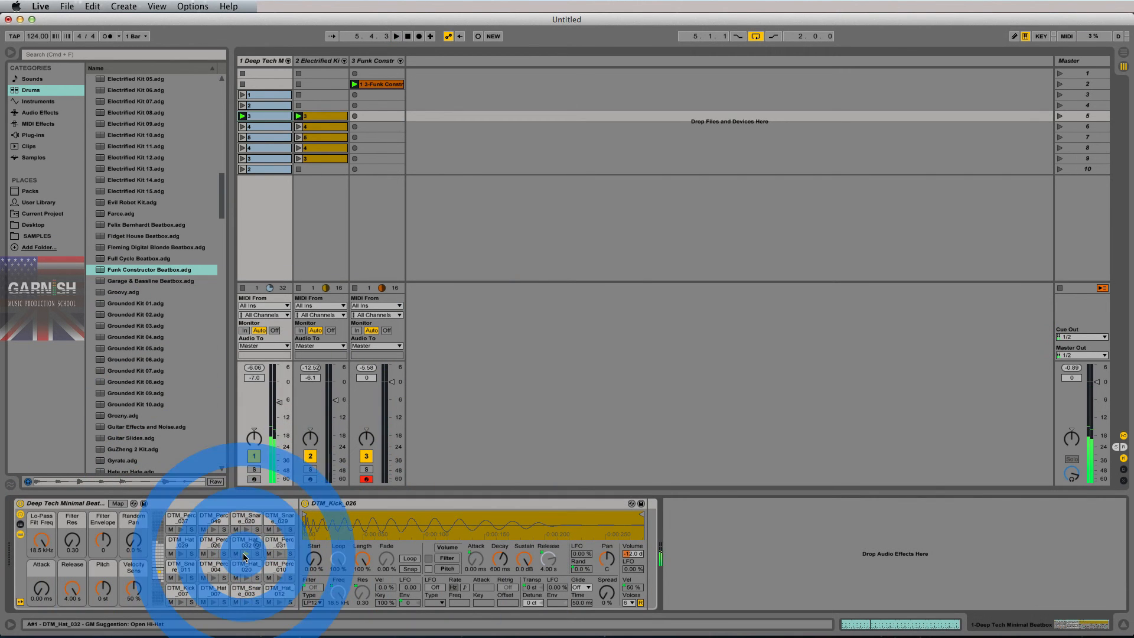